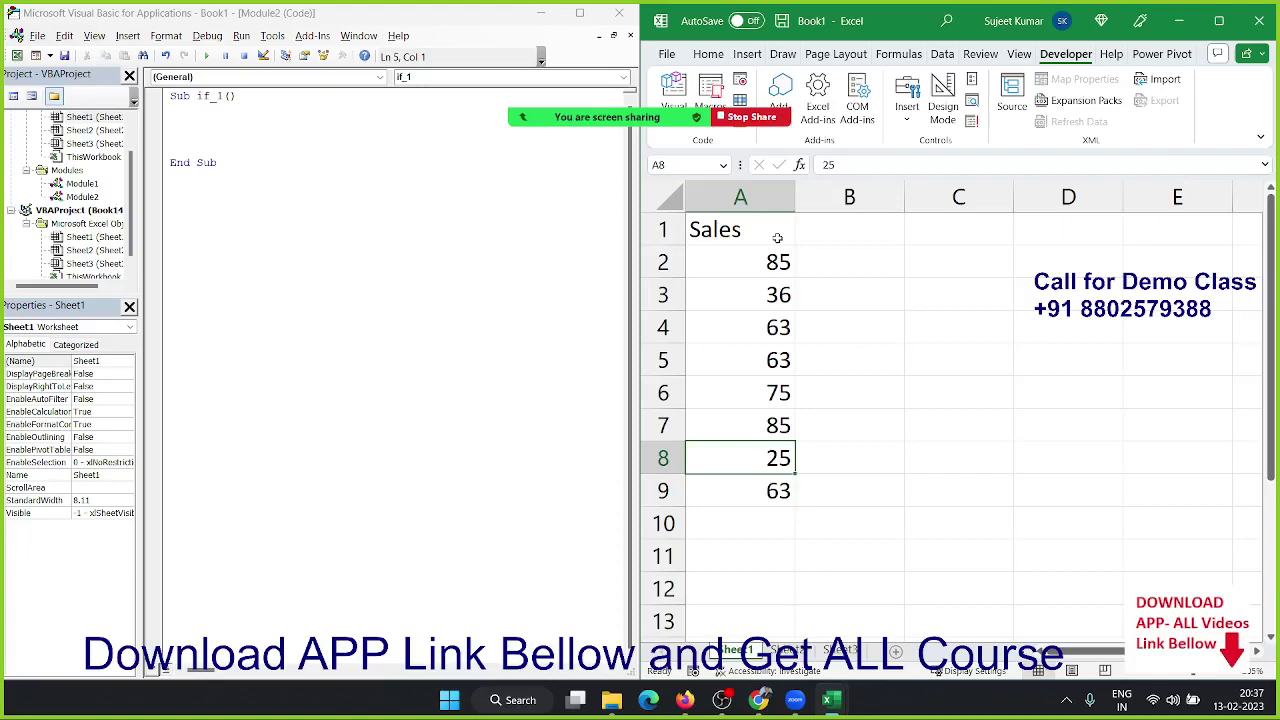
Step: Enter the first two slabs in C2:D3: 0-40 charging 500 and 41-80 charging 100
left_click(725, 701)
left_click(725, 701)
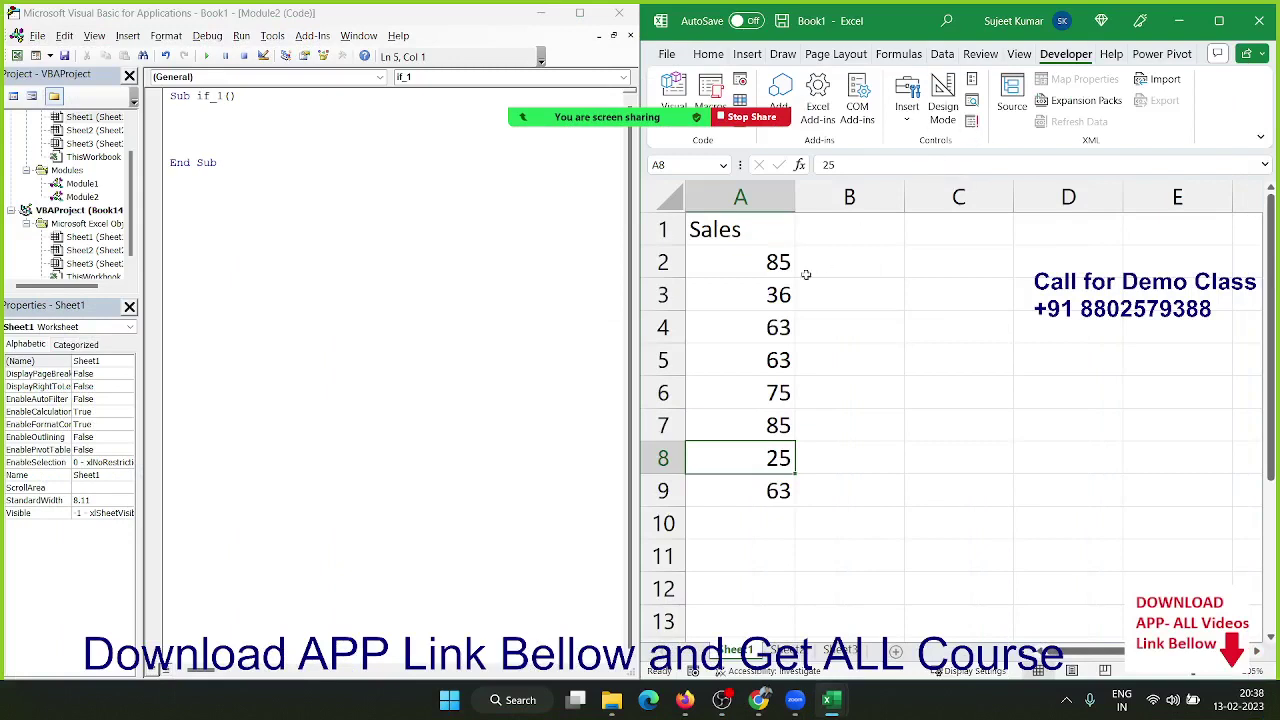
left_click(739, 284)
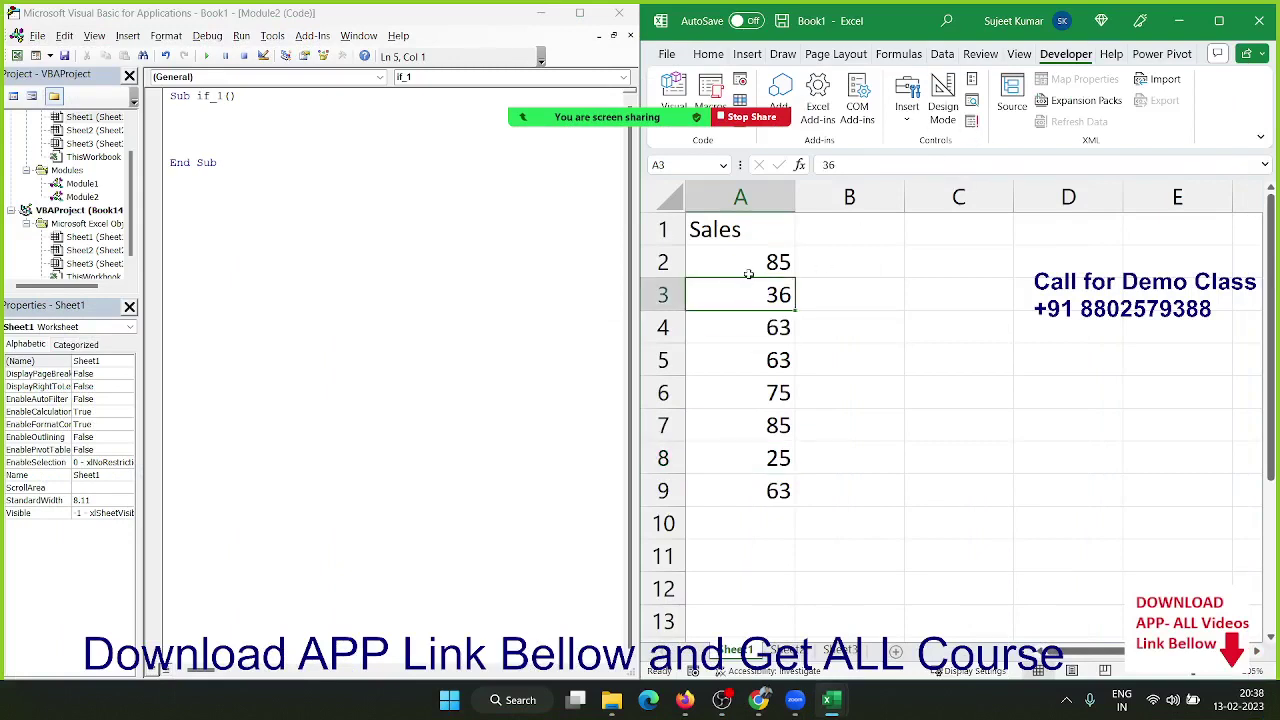
left_click(972, 266)
type("0")
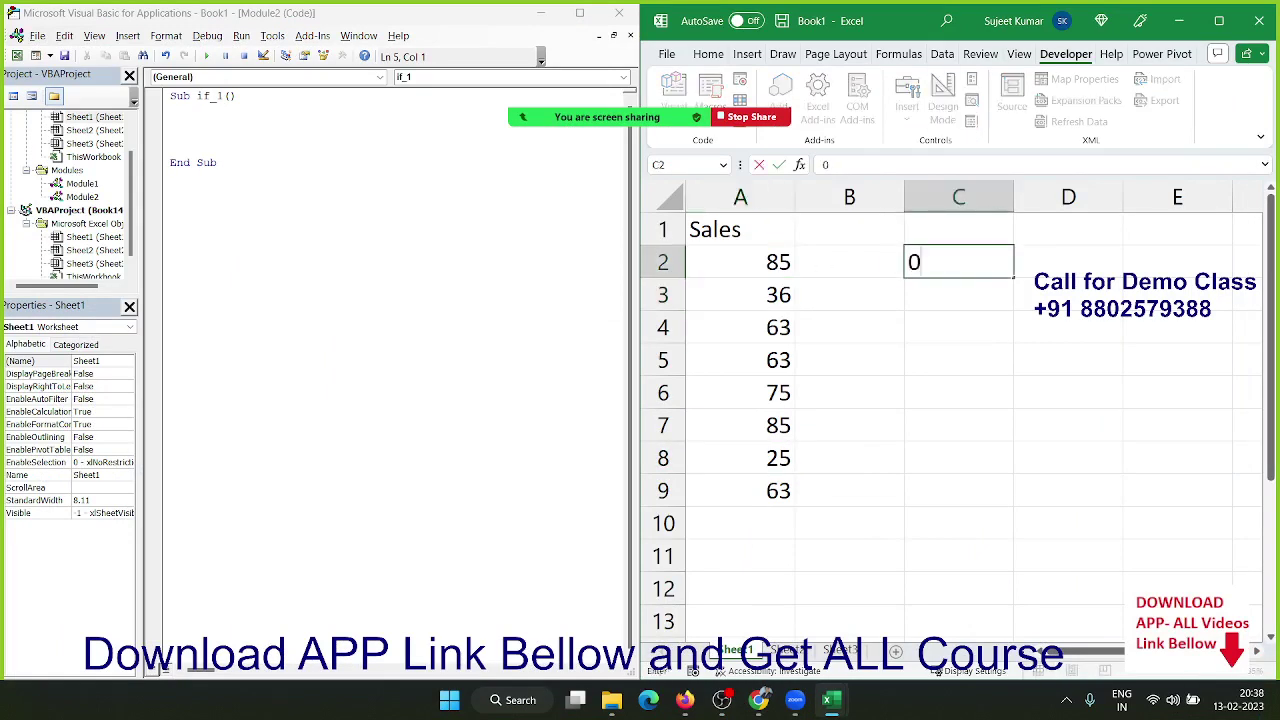
type("-40")
left_click(1068, 261)
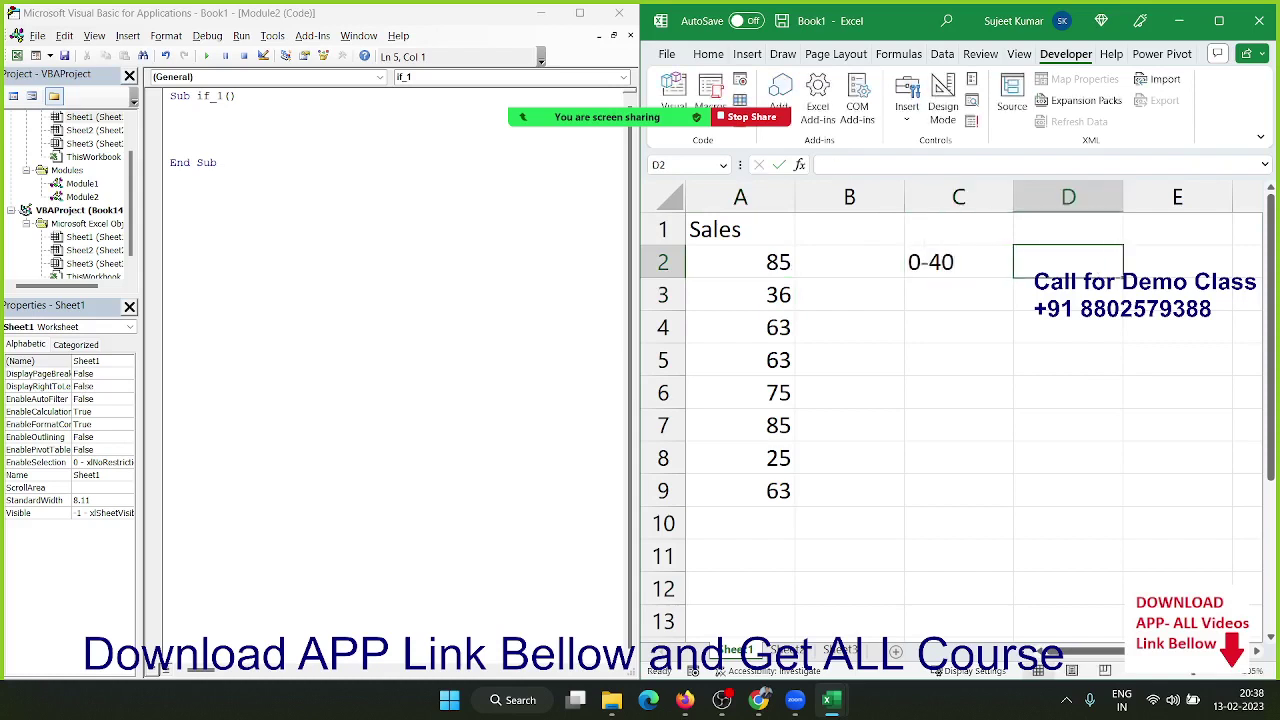
type("500")
key("Return")
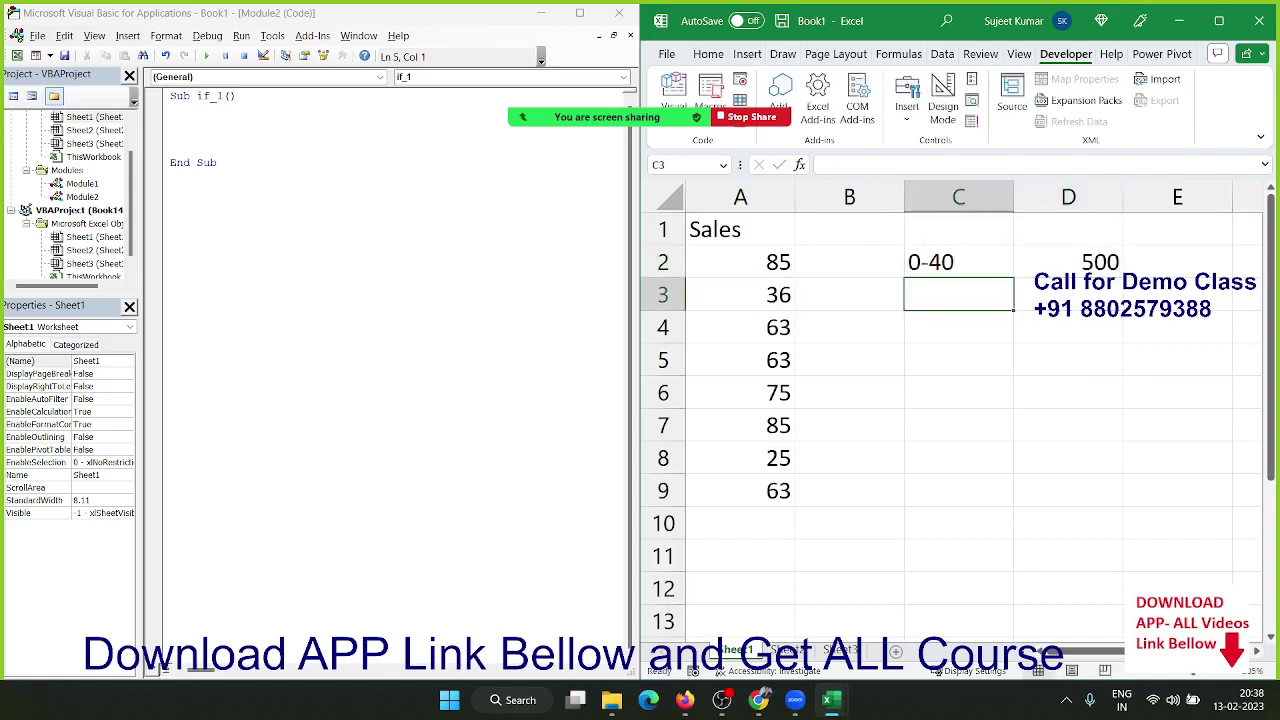
type("41-")
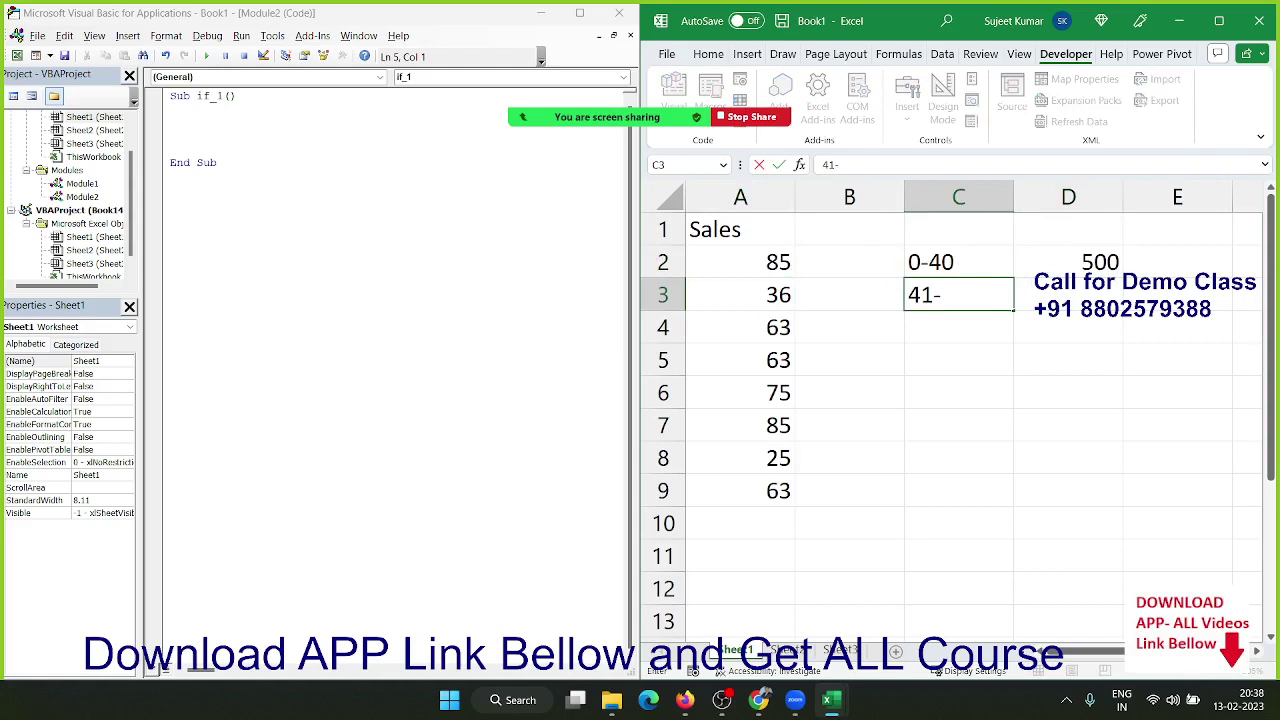
type("80")
key("Tab")
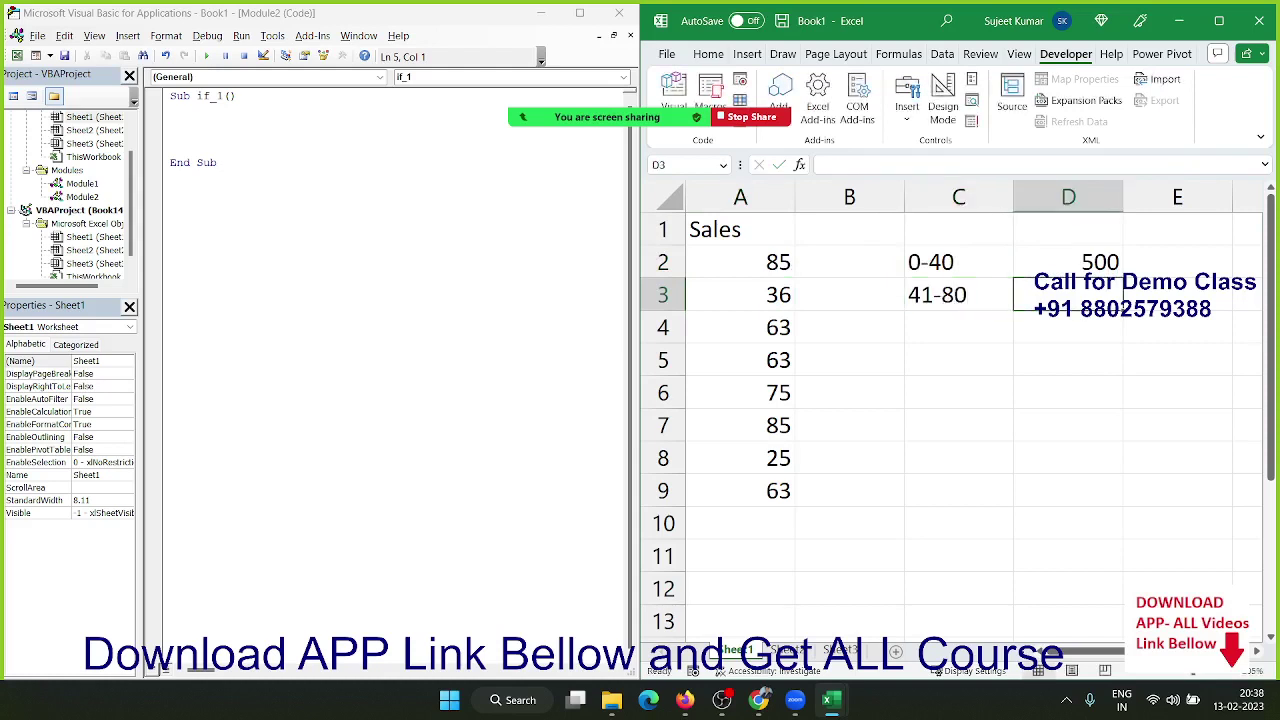
type("100")
key("Return")
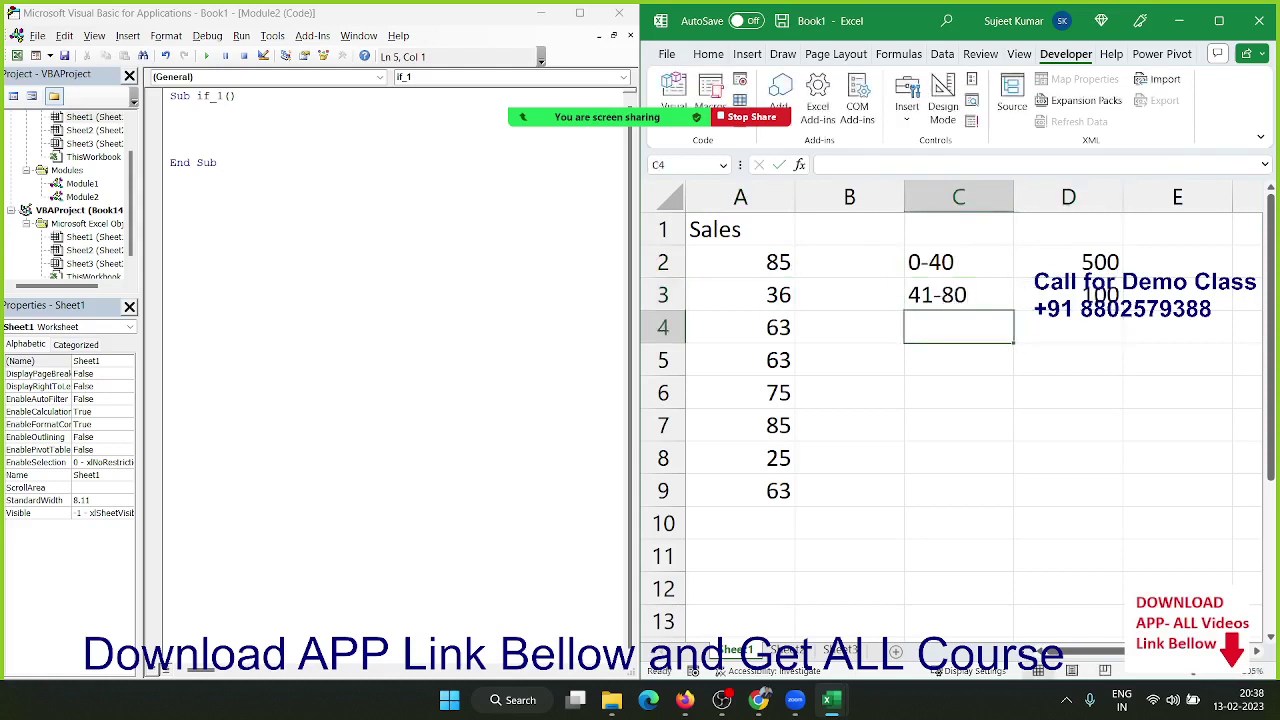
Step: Add the slabs 81-100 charging 1500 and >100 charging 5000 in C4:D5
type("1")
key("BackSpace")
type("81-")
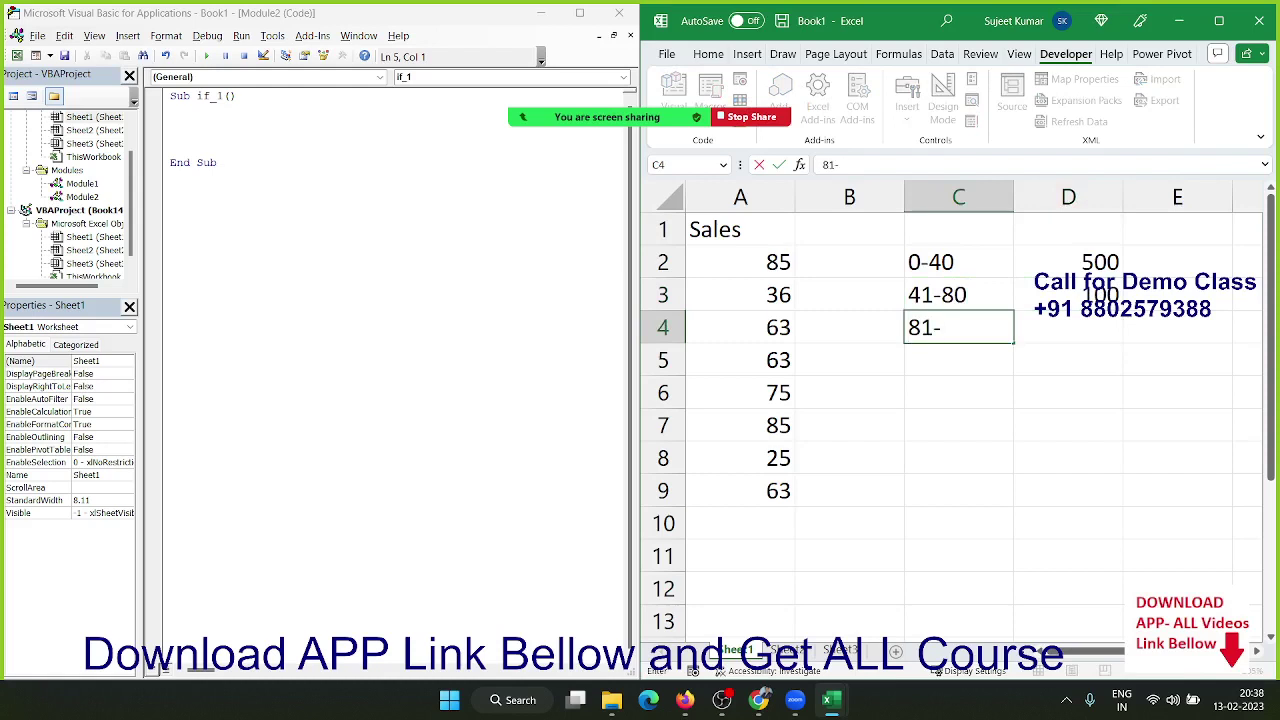
type("100")
key("Tab")
type("15")
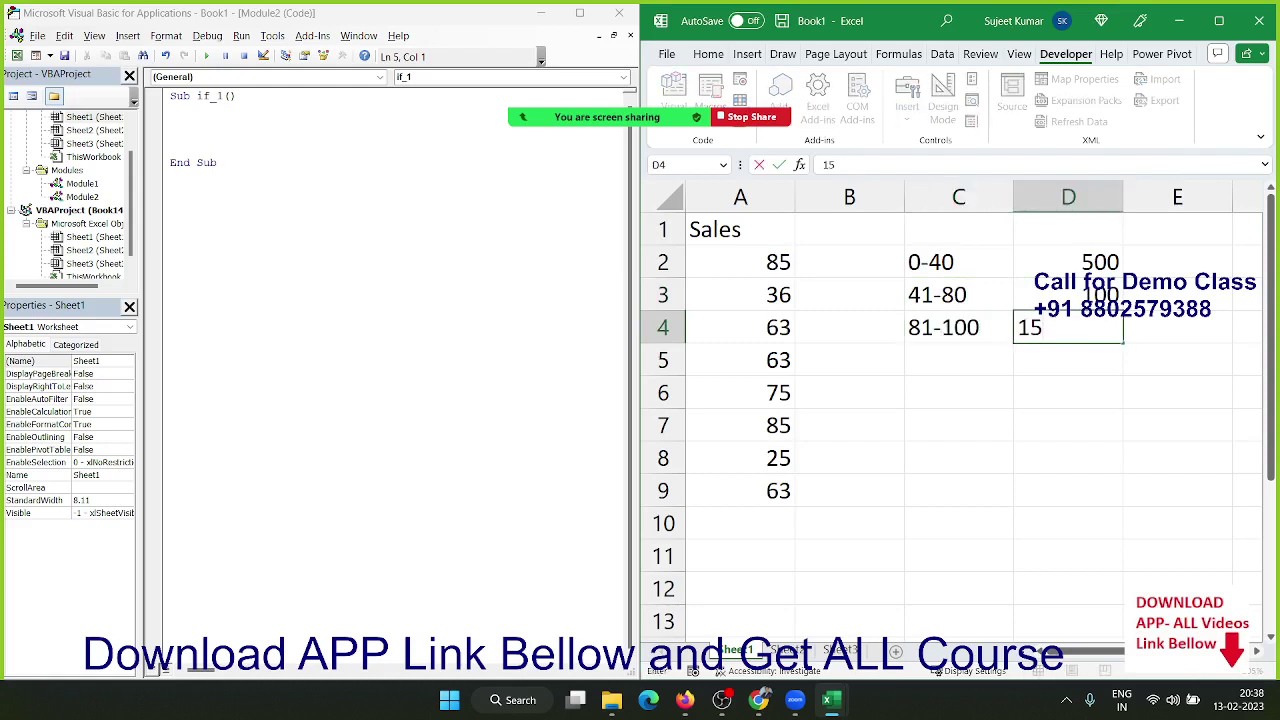
type("00")
key("Return")
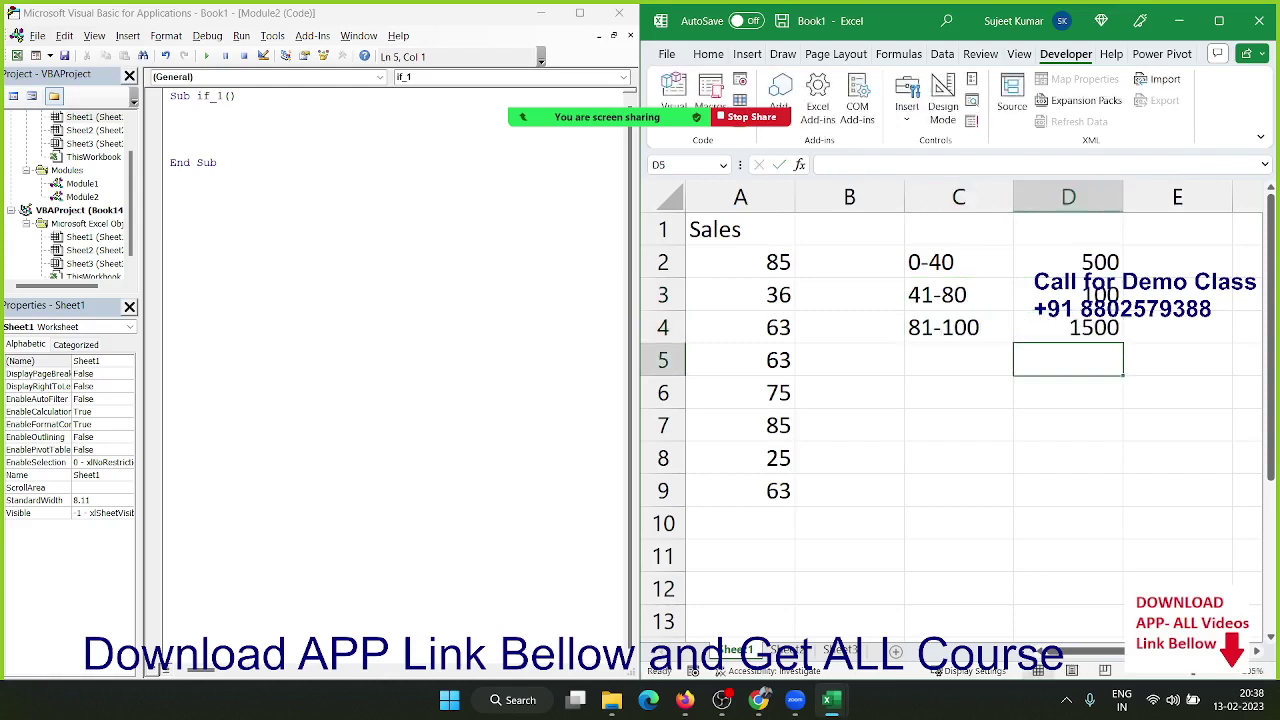
left_click(958, 360)
type(">100")
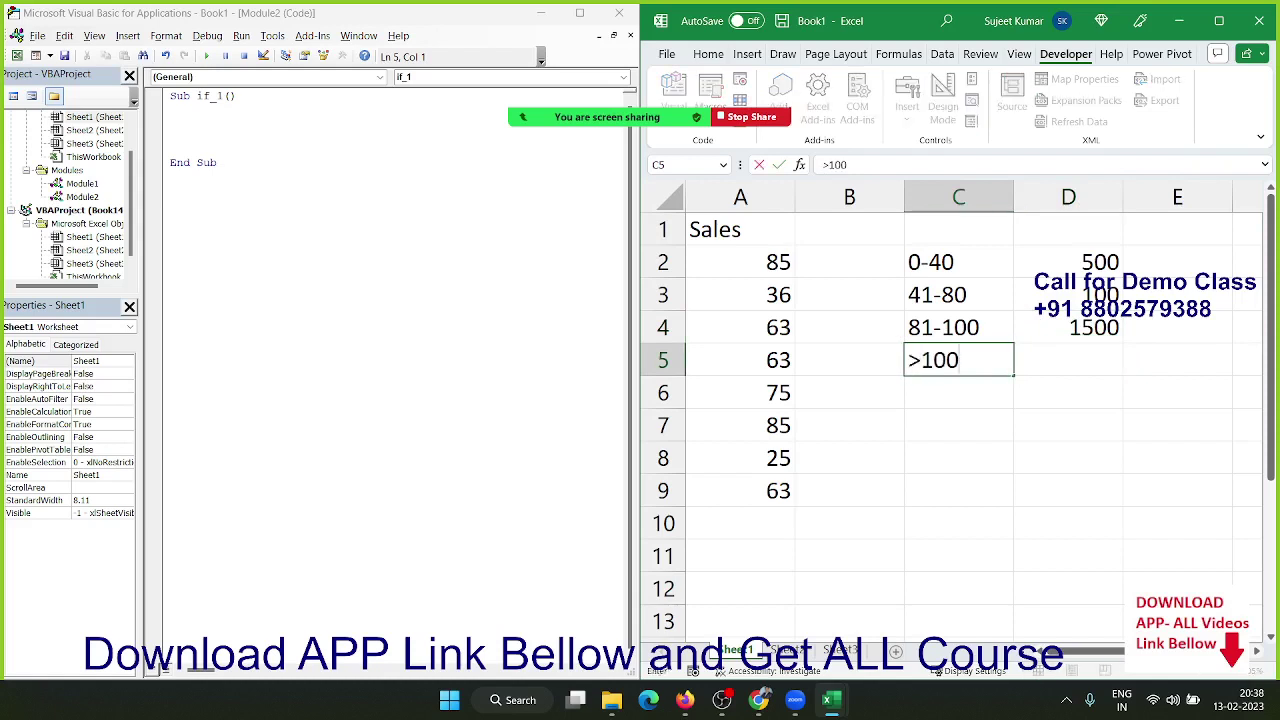
key("Tab")
type("1")
key("Escape")
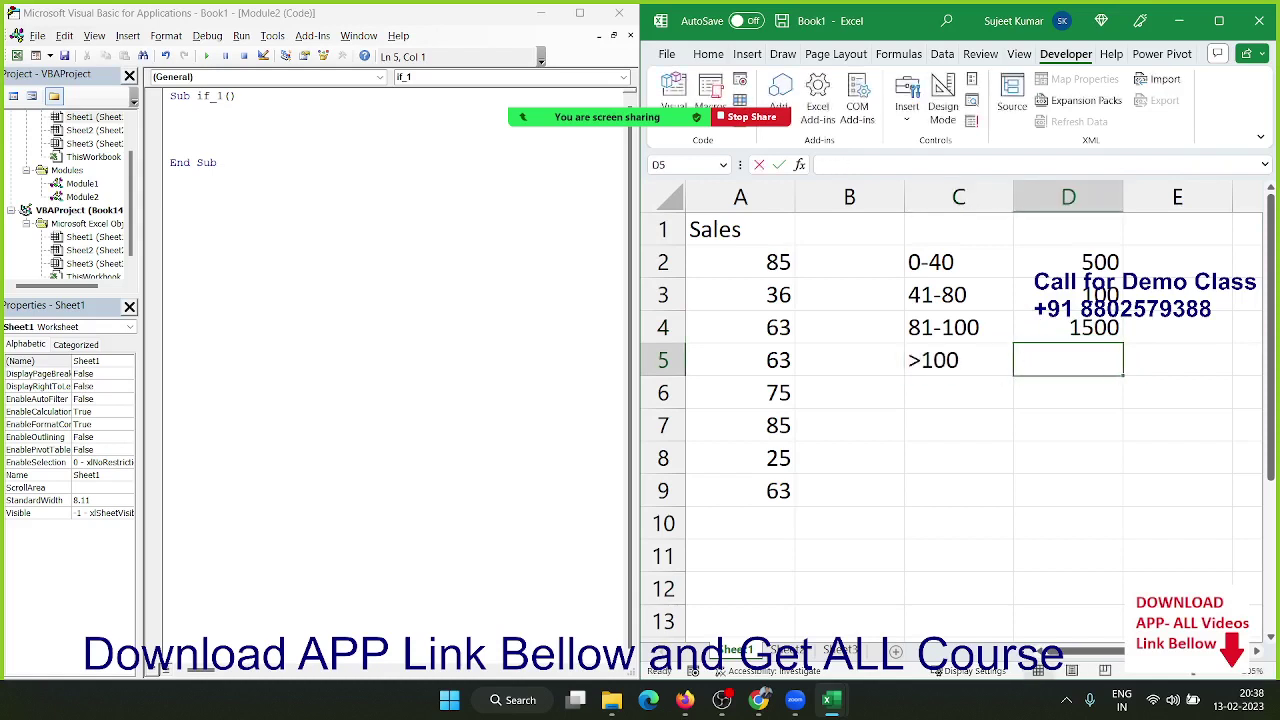
type("5000")
key("Return")
Step: Type the header 'inc' in cell B1
left_click(1068, 327)
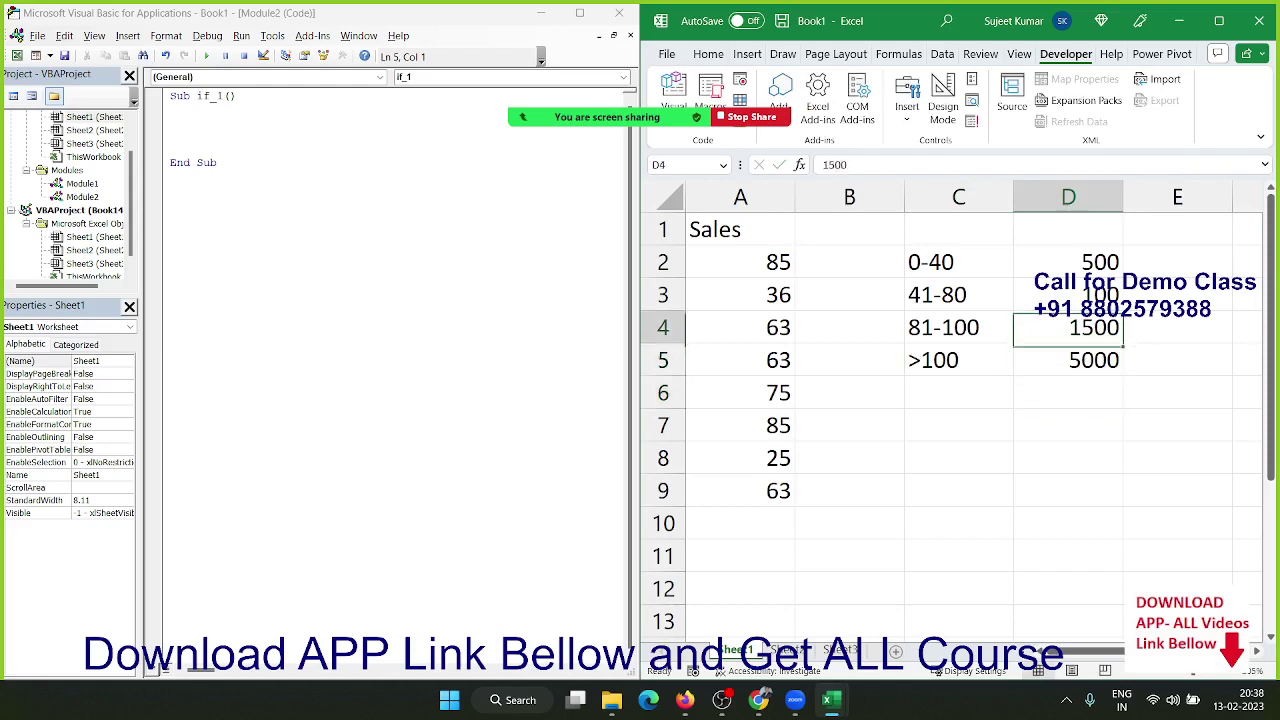
key("Up")
key("Up")
key("Up")
key("Left")
key("Left")
key("Left")
key("Right")
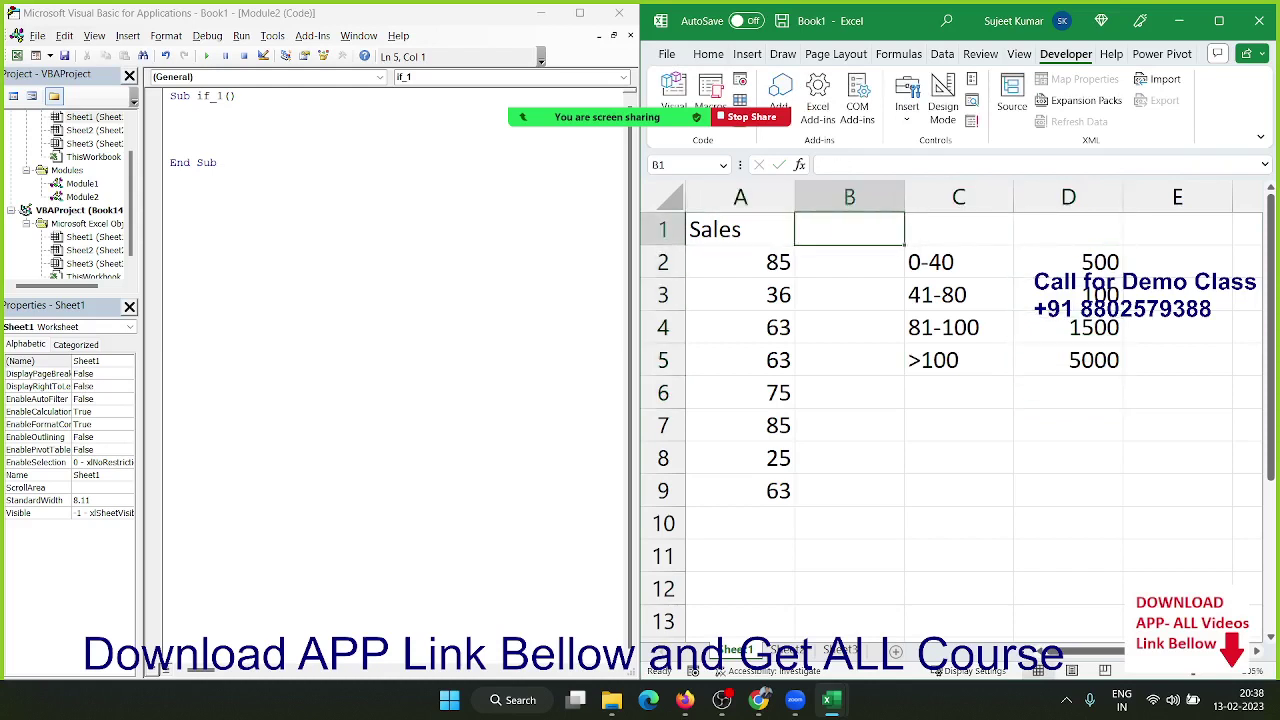
type("inc")
key("Return")
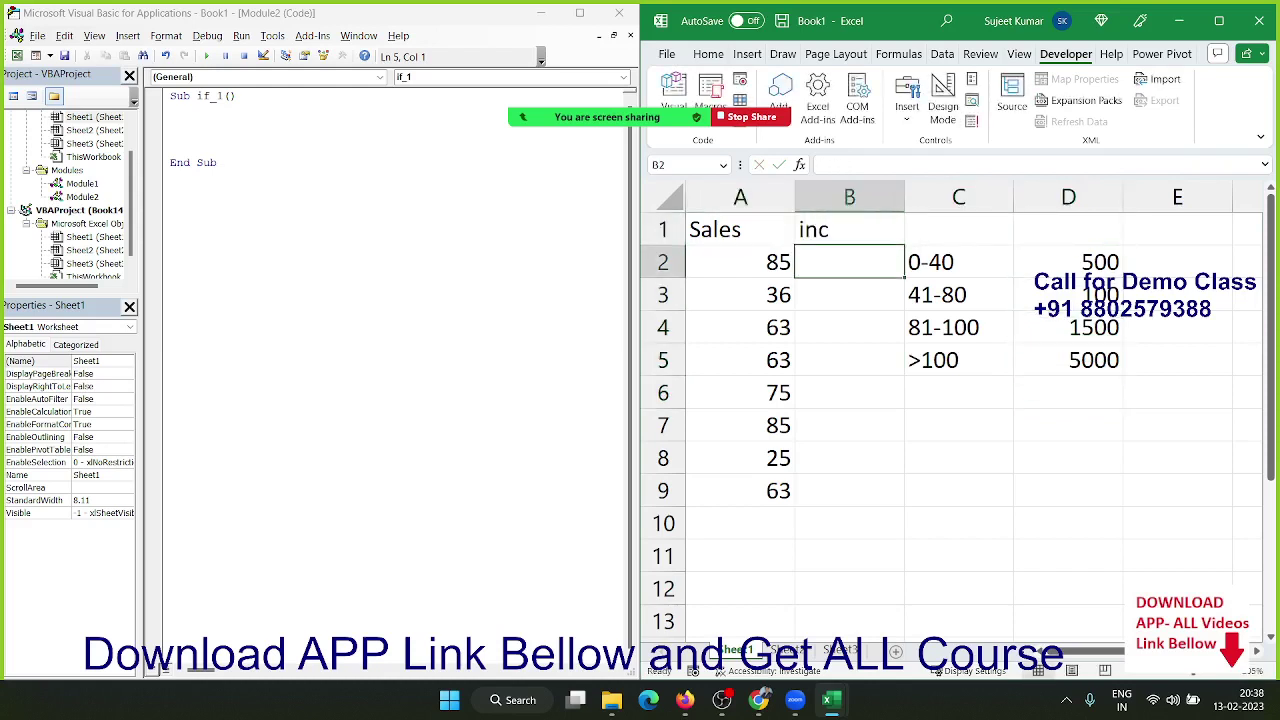
Step: Add the line For i = 2 To Range("a65000").End(xlUp).Row inside the if_1 macro
left_click(222, 138)
key("Return")
key("Up")
key("Up")
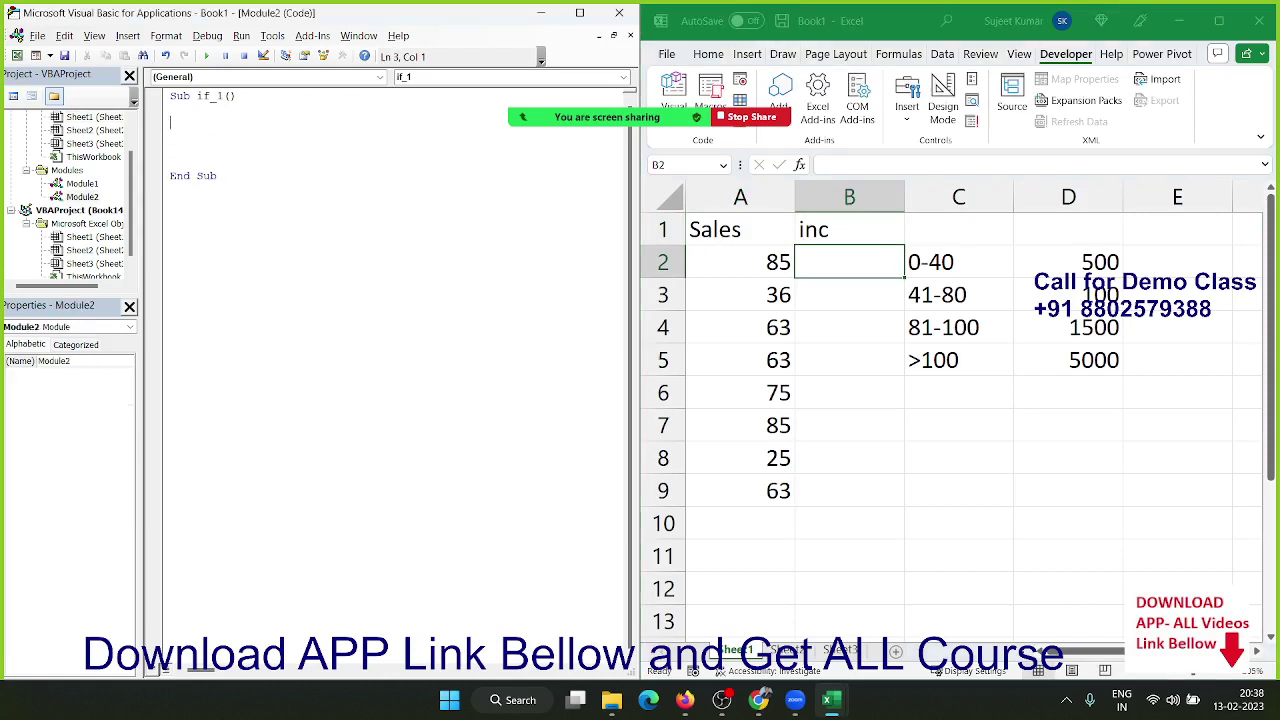
type("for")
type("i ")
type("2to")
type("r")
type("ange(")
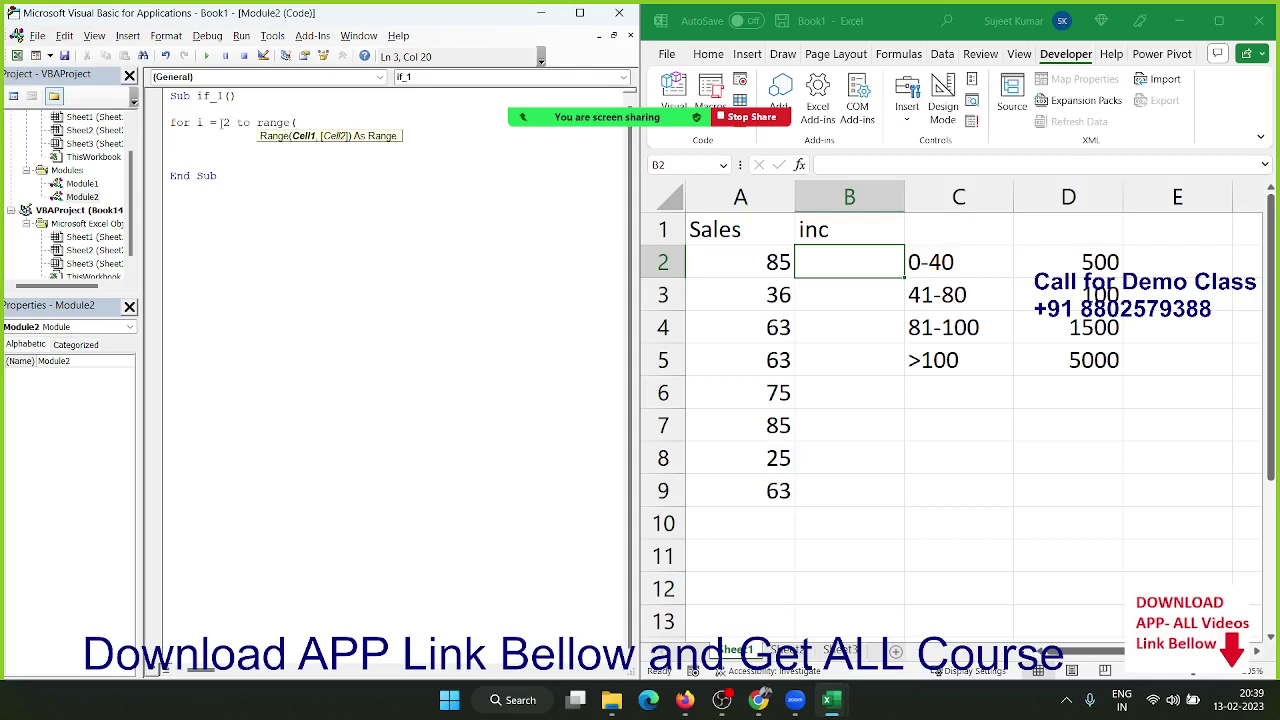
type("\"a")
type("65000\")")
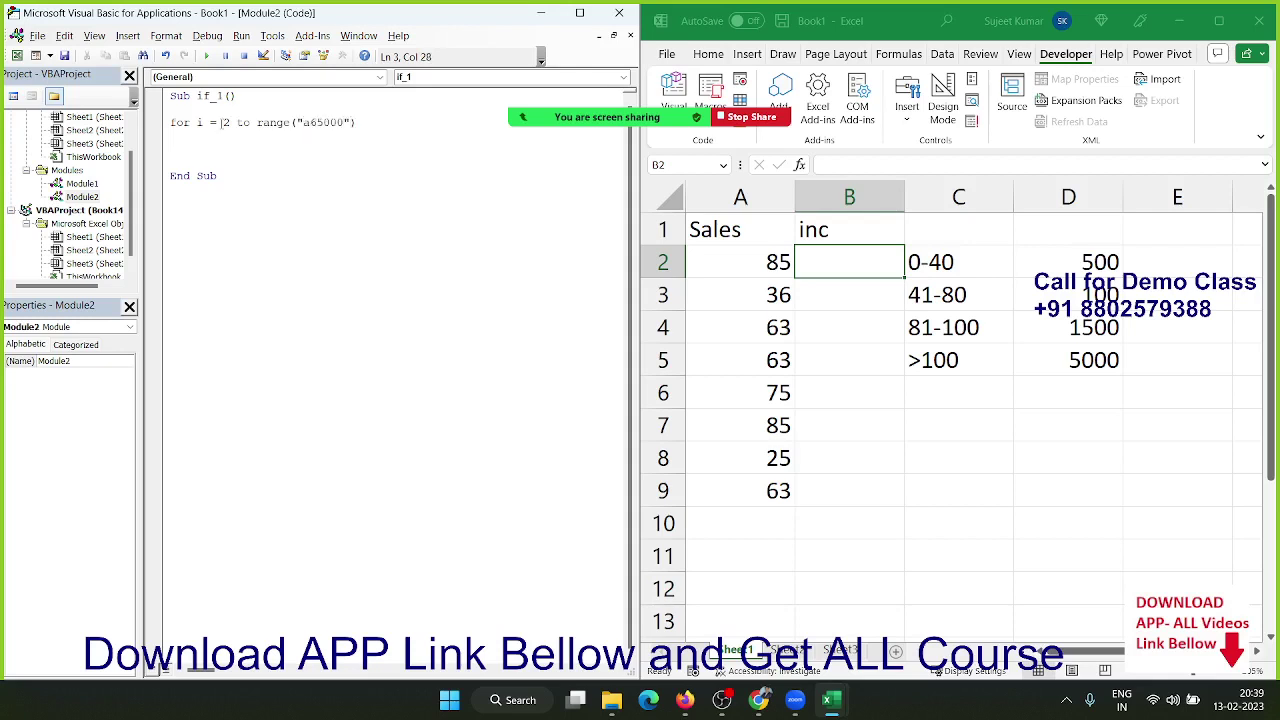
type(".en")
key("Tab")
type("(")
key("Down")
key("Down")
key("Down")
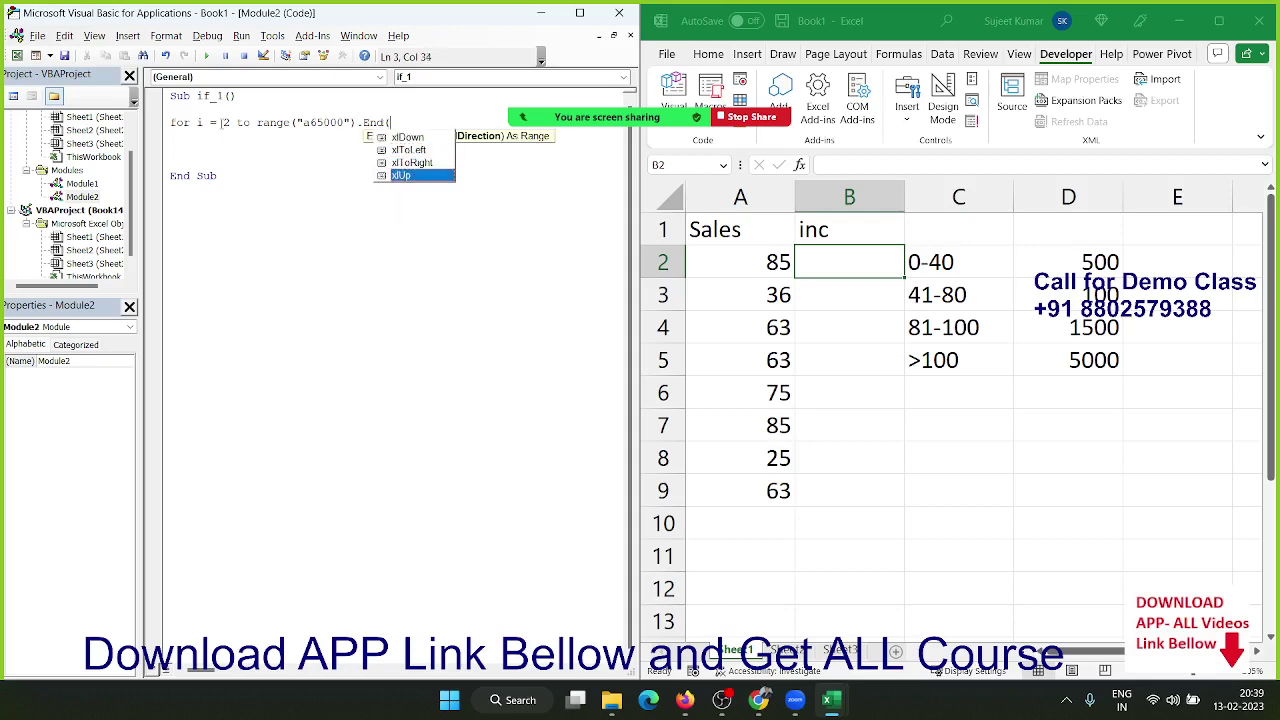
key("Tab")
type(").")
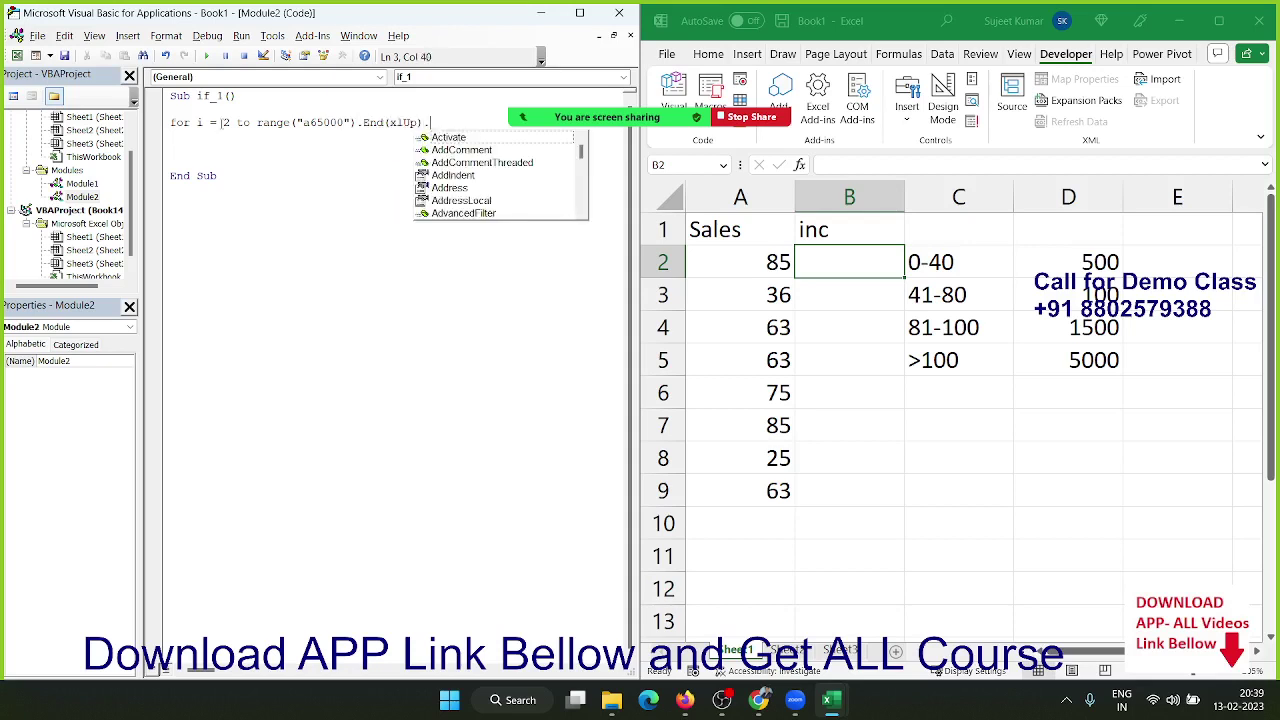
type("ro")
key("Tab")
key("Delete")
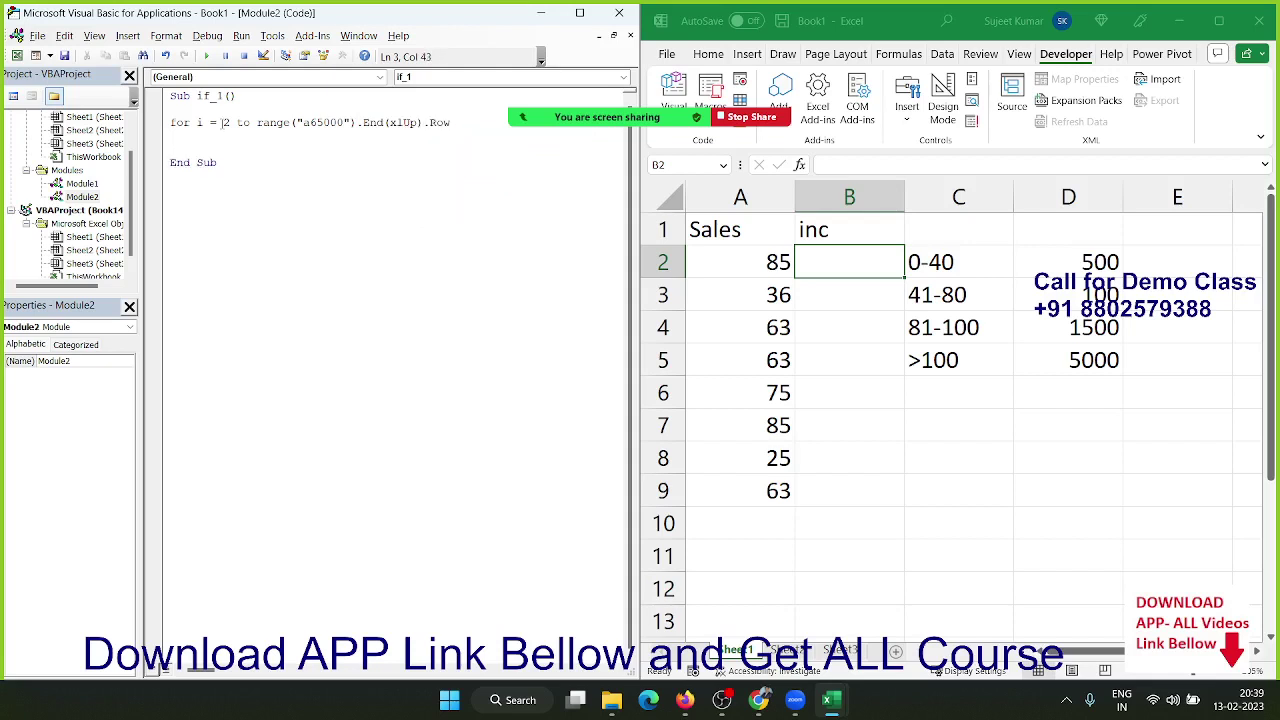
key("Return")
key("Return")
Step: Close the loop with Next i, leaving blank lines for the loop body
key("Return")
key("Return")
type("next ")
type("i")
key("Up")
key("Return")
key("Return")
key("Up")
key("Up")
key("Up")
key("Return")
key("Return")
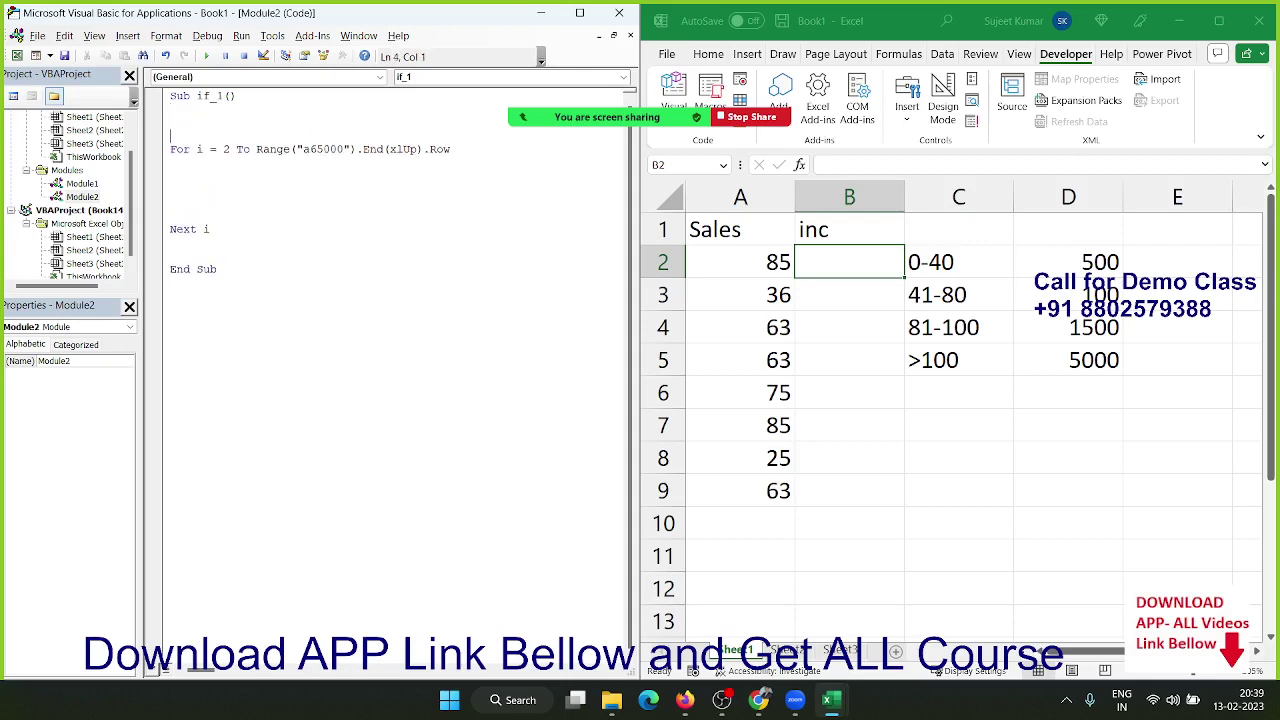
Step: Declare Dim s As Long and Dim r As Long, then add s = Range("A" & i).Value in the loop
key("Up")
key("Up")
type("dim s")
type(" a s ")
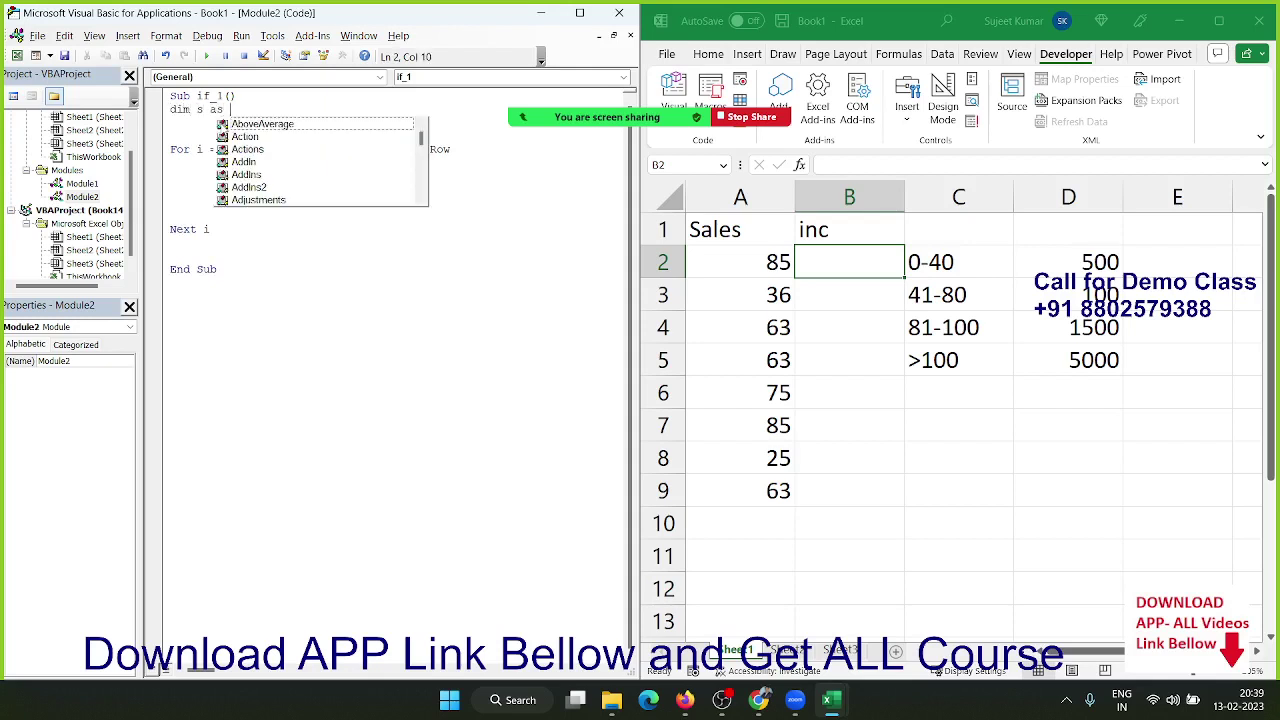
type("ra")
key("Return")
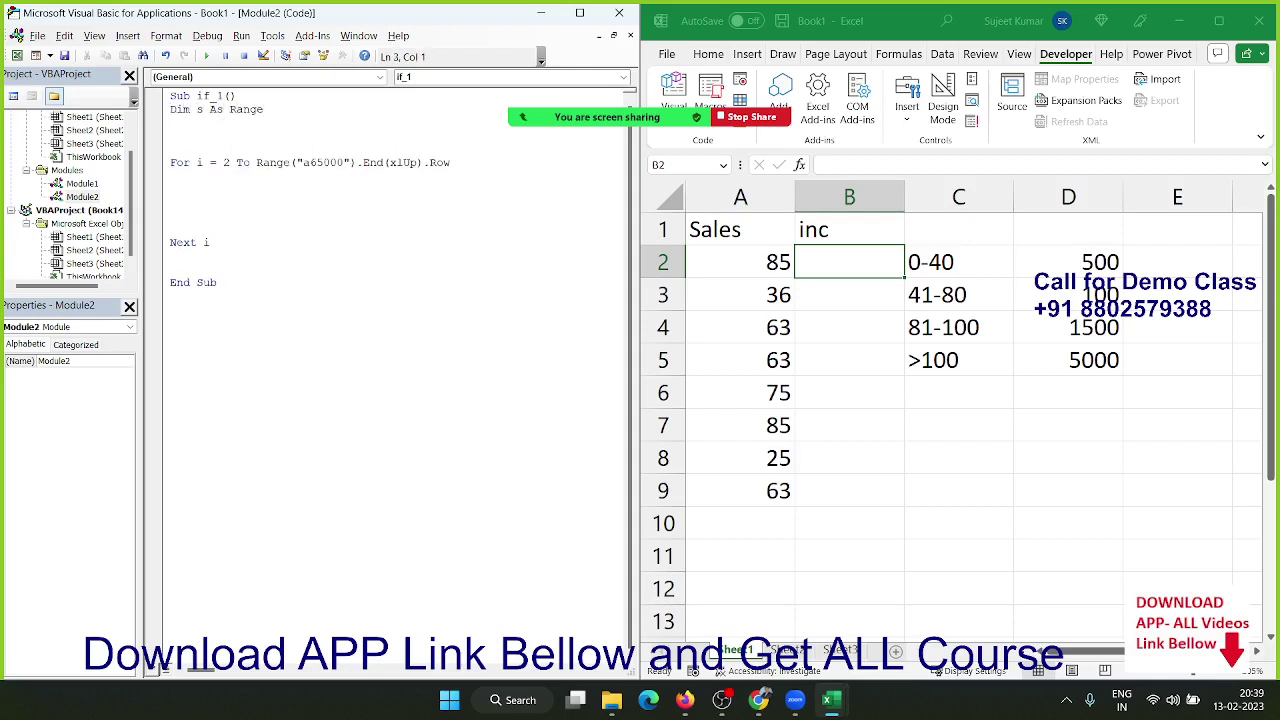
type("dim r ")
type("as ")
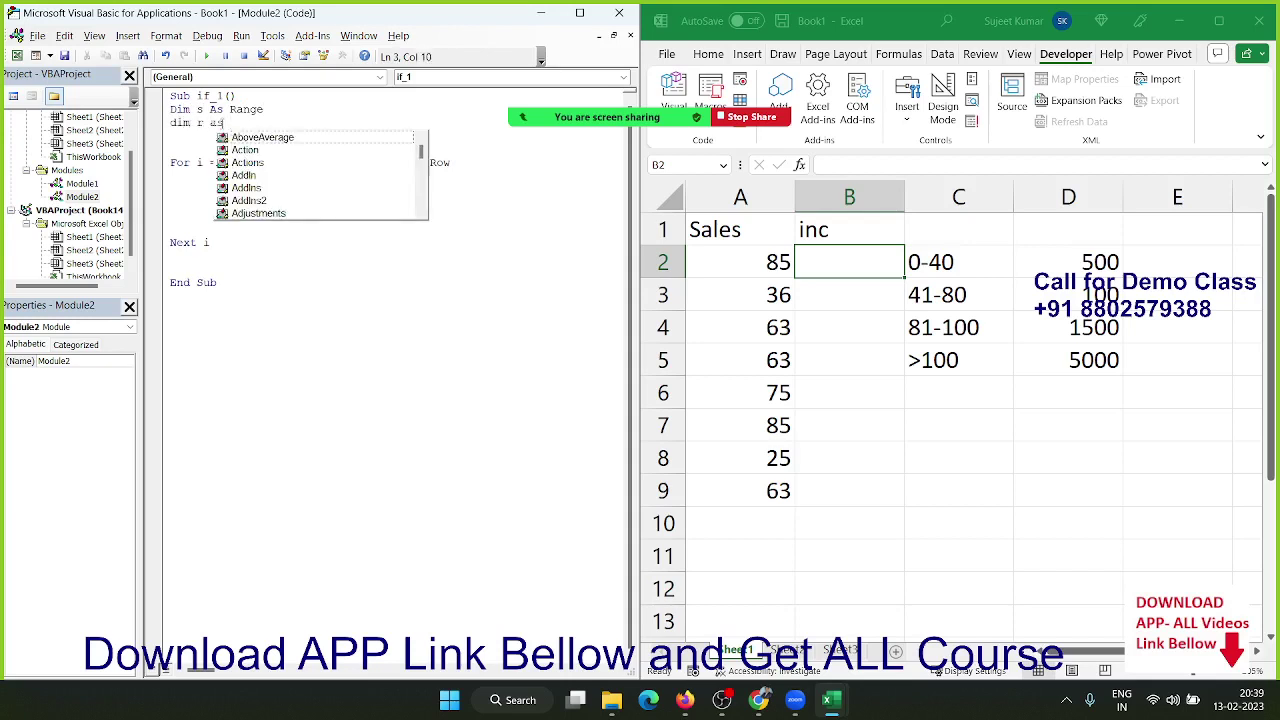
type("lo")
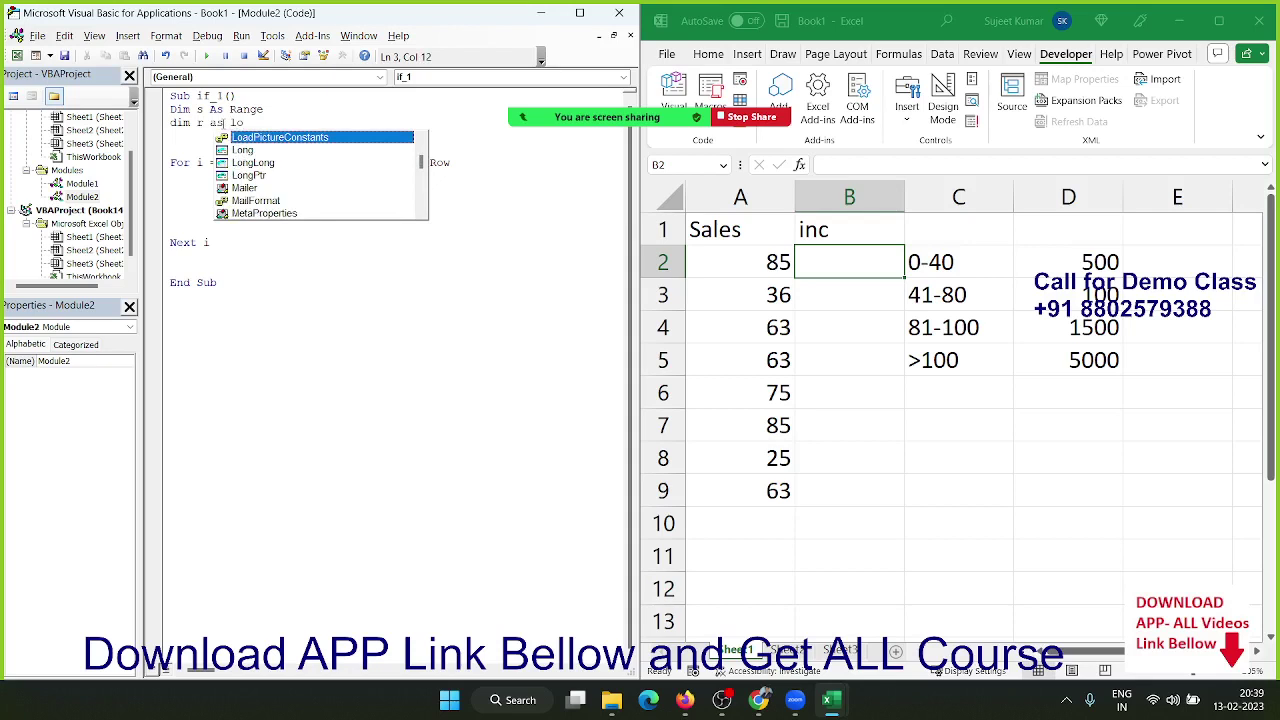
key("Down")
key("Tab")
key("Up")
key("Up")
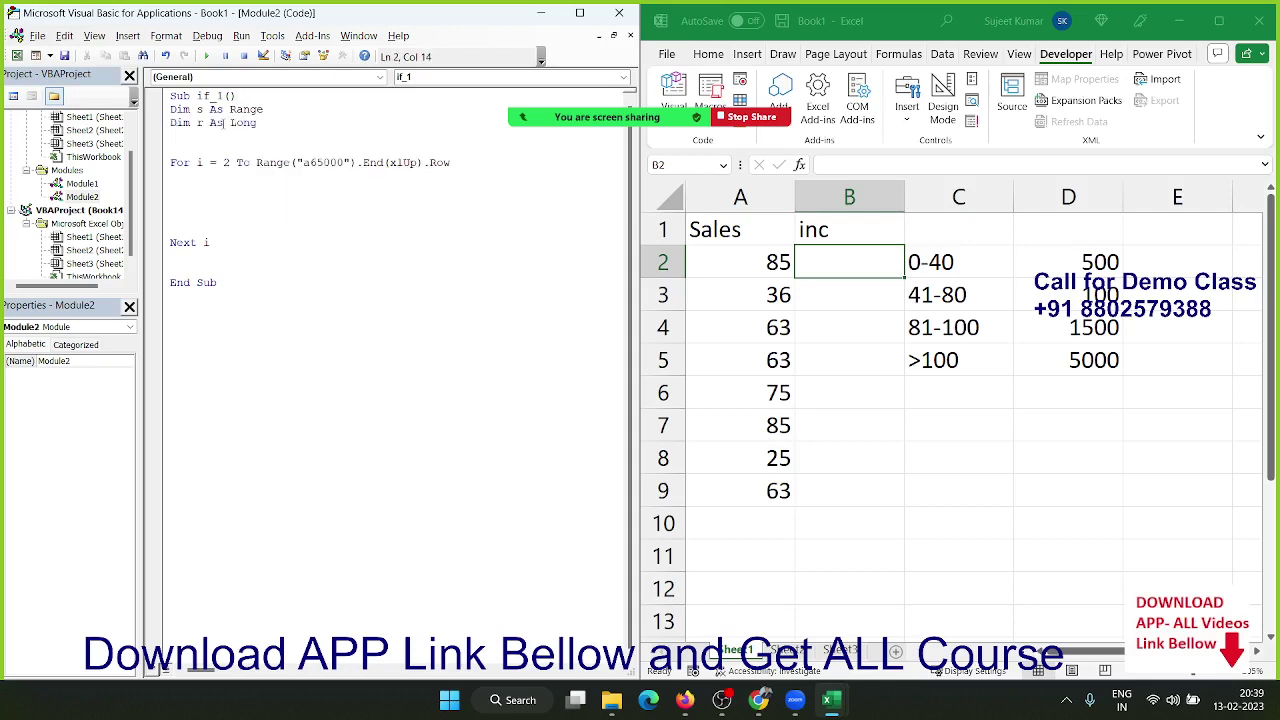
key("BackSpace")
key("BackSpace")
key("BackSpace")
key("BackSpace")
type("long")
type("s=")
type("ra")
type("nge")
type("(")
type("\"A\"")
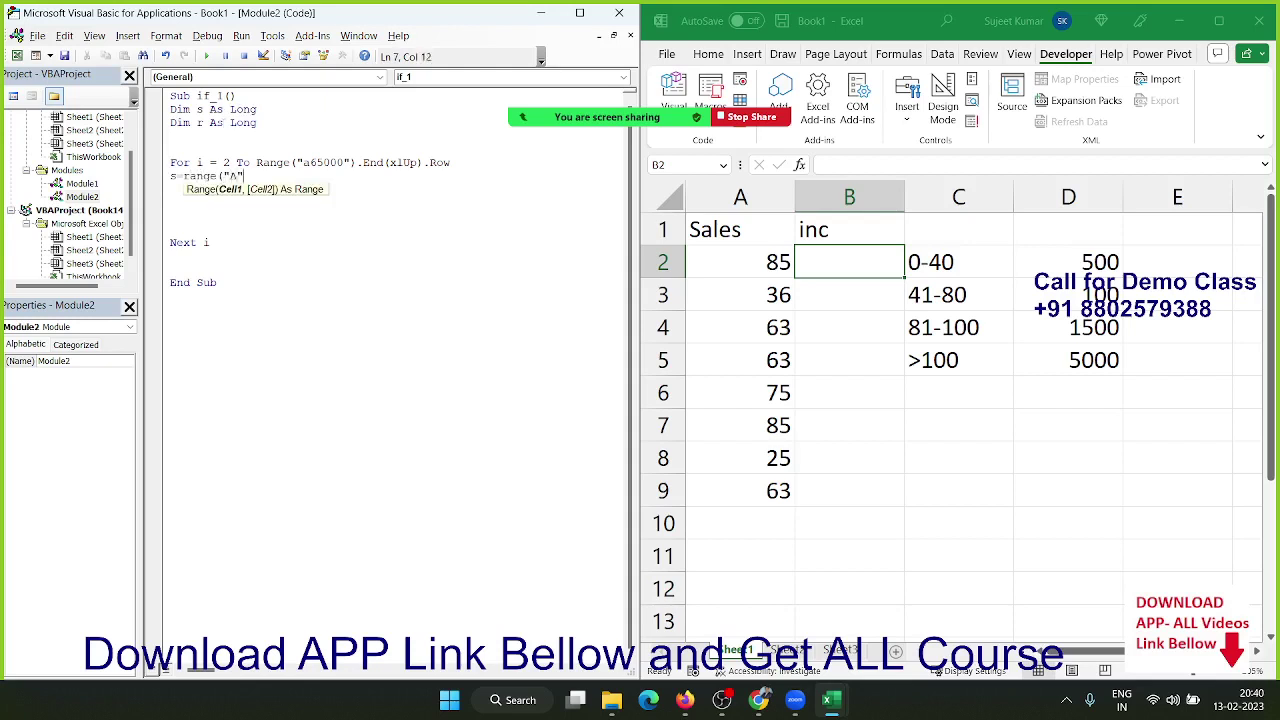
type("& i")
type(").Value")
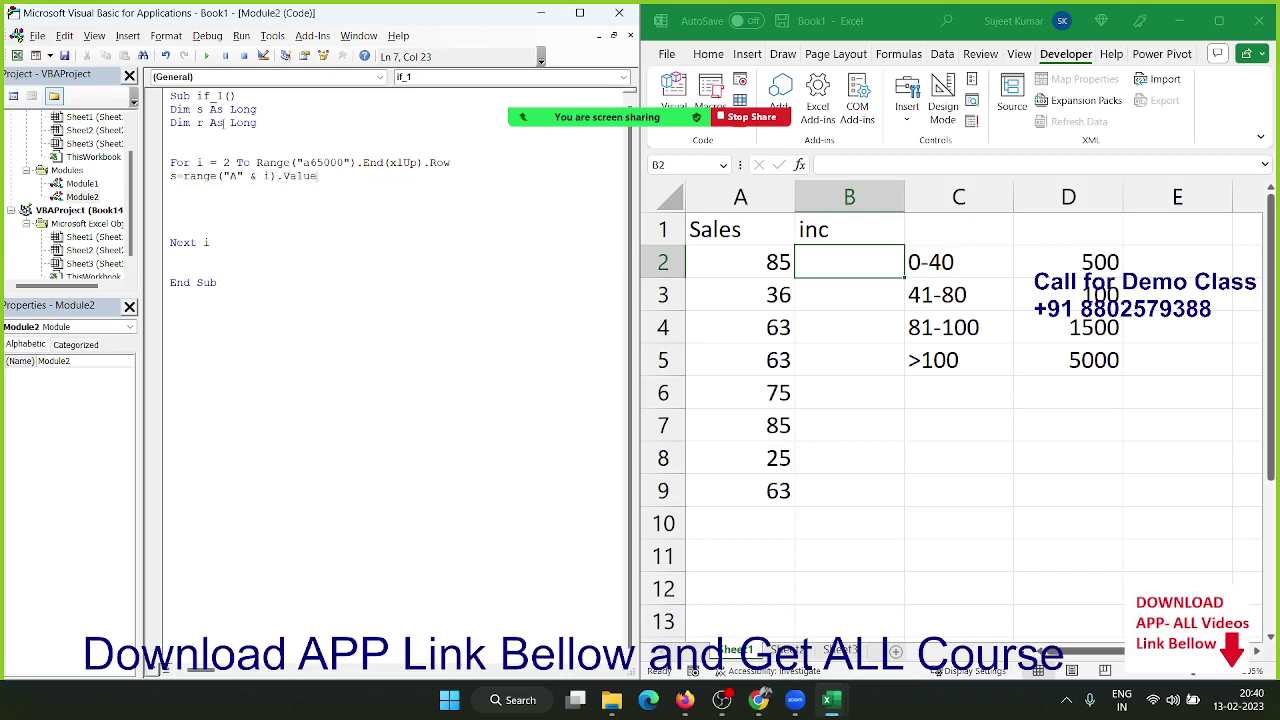
key("Return")
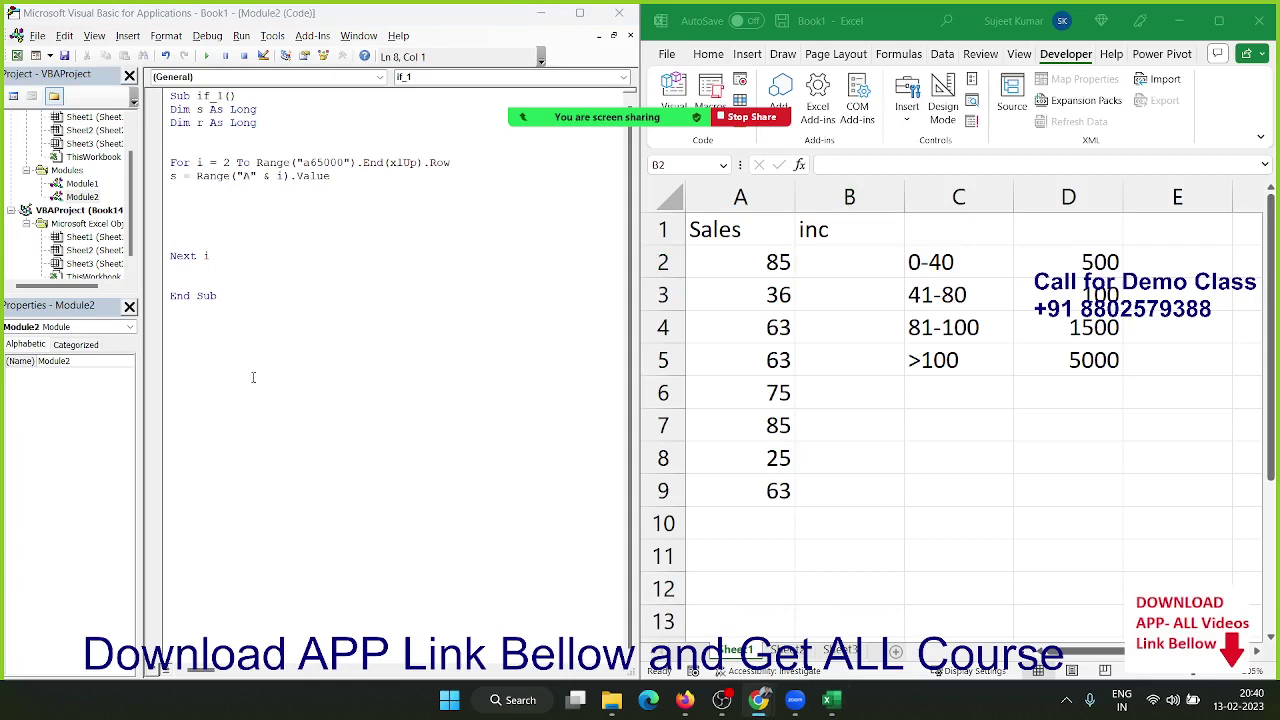
Step: Write If s <= 40 Then with r = 500 below the value read
left_click(180, 204)
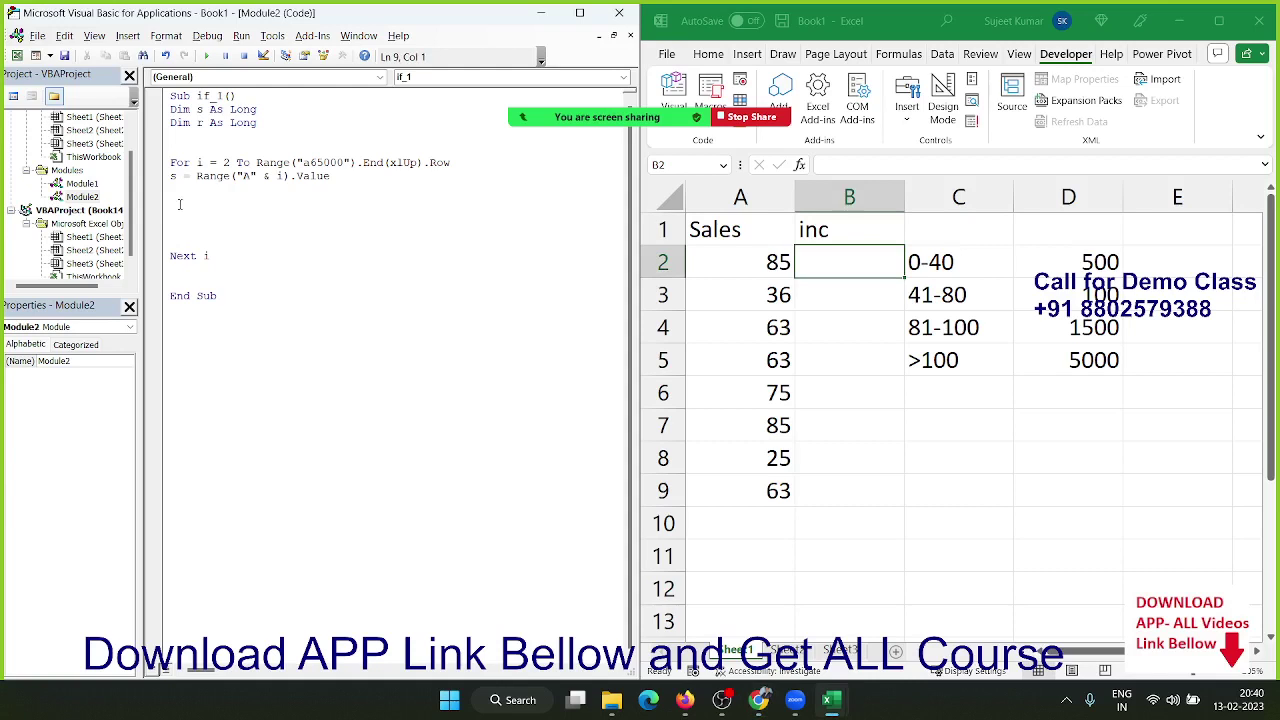
type("if s")
type("<=4")
type("0 Then")
key("Return")
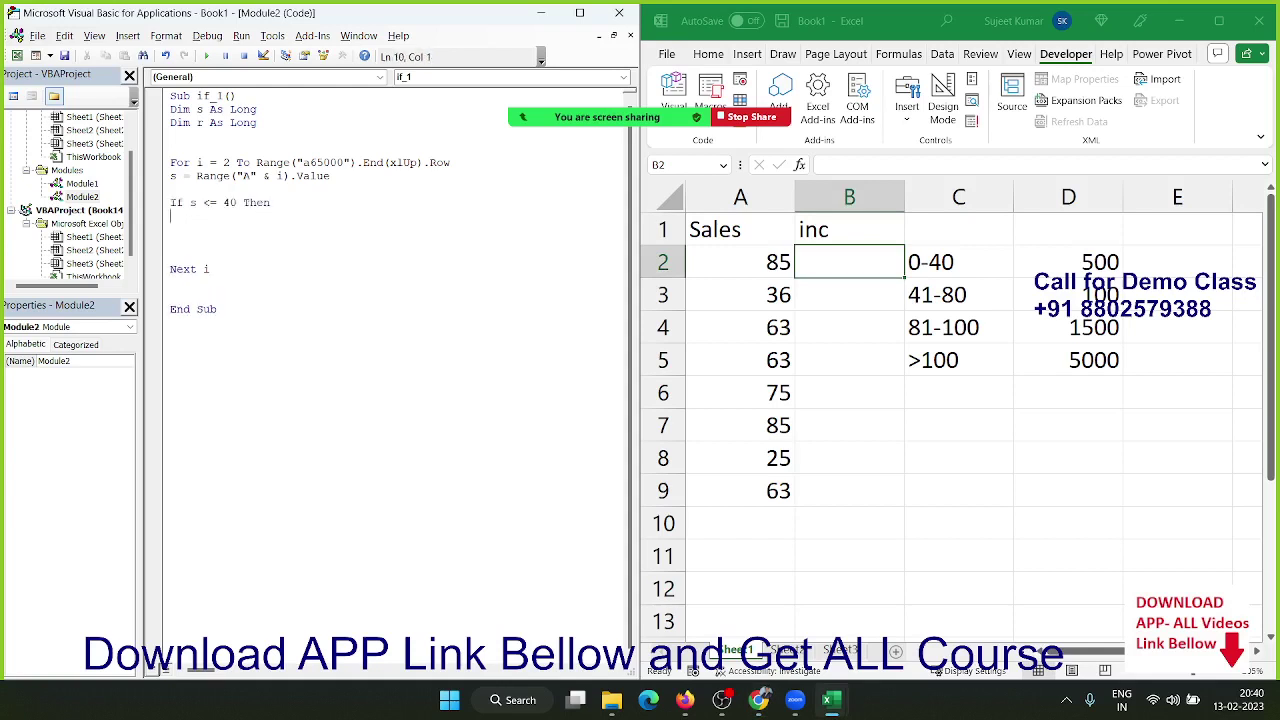
type("r = 500")
key("Return")
Step: Add the ElseIf s <= 80 Then branch, correcting the elsif typo after the compile error
type("els")
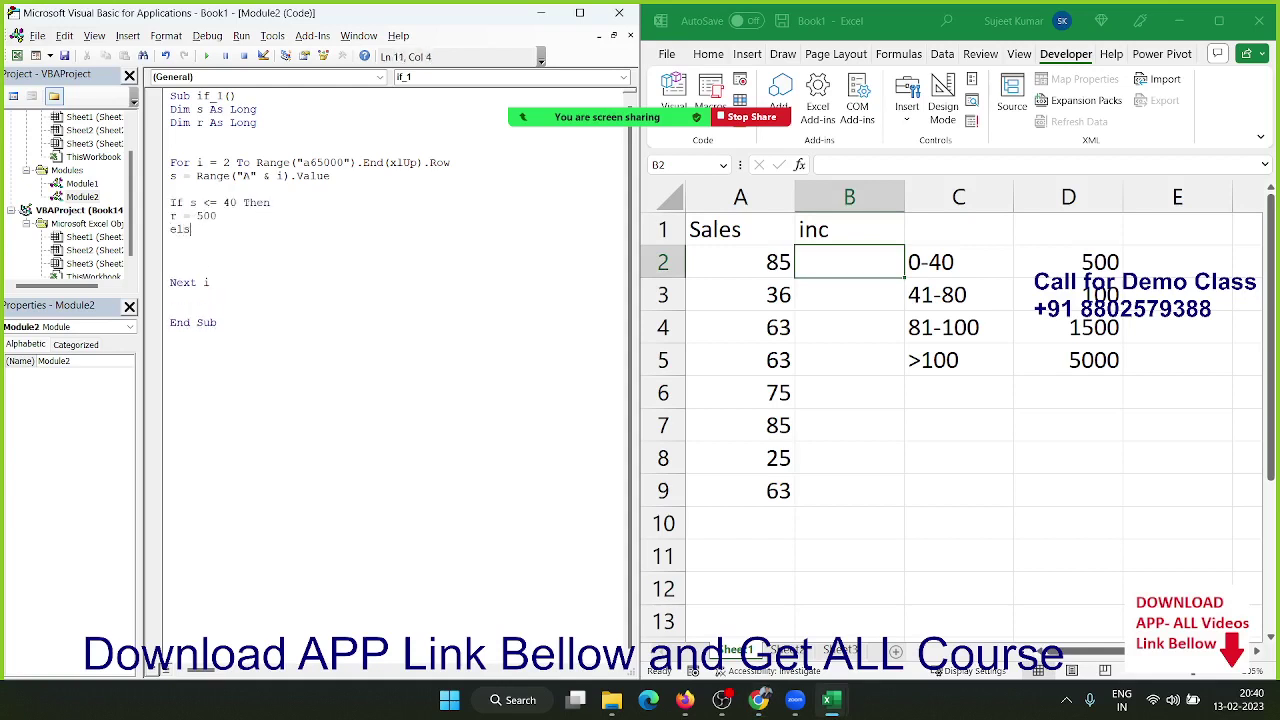
type("if")
type(" s")
type("<=")
type("80 ")
type("then")
key("Return")
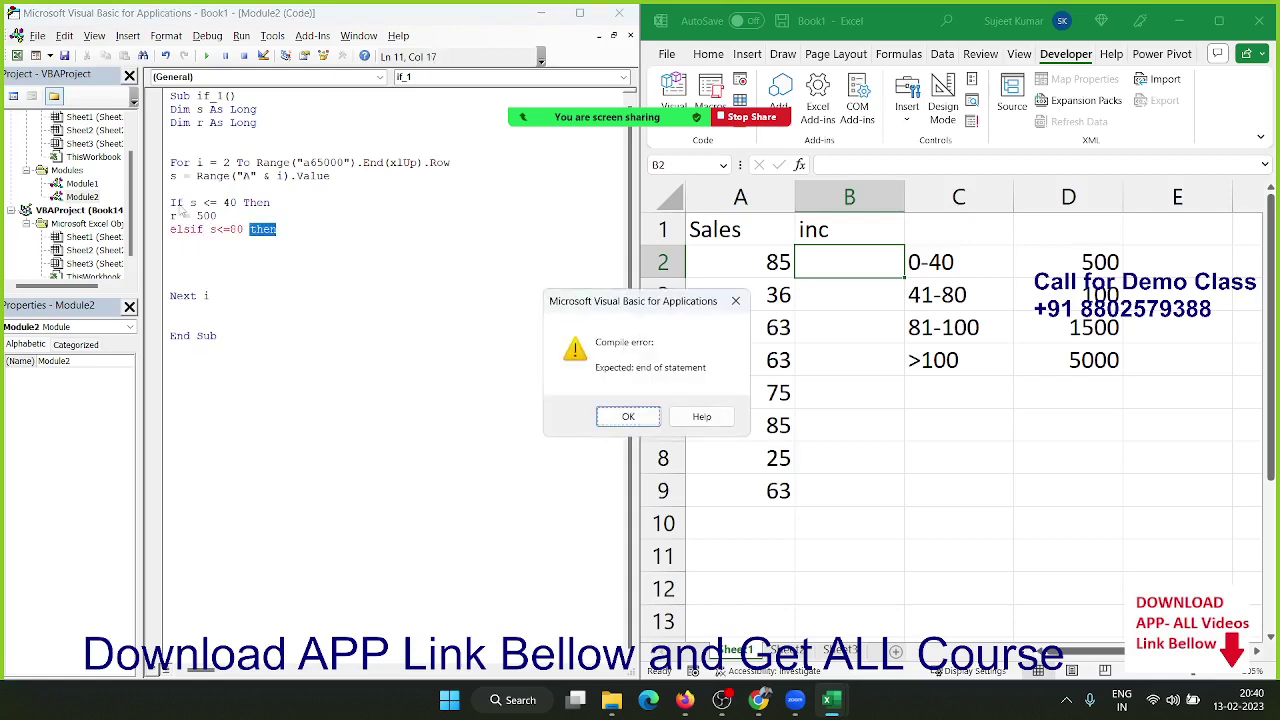
key("Return")
key("End")
key("Left")
key("Left")
key("Left")
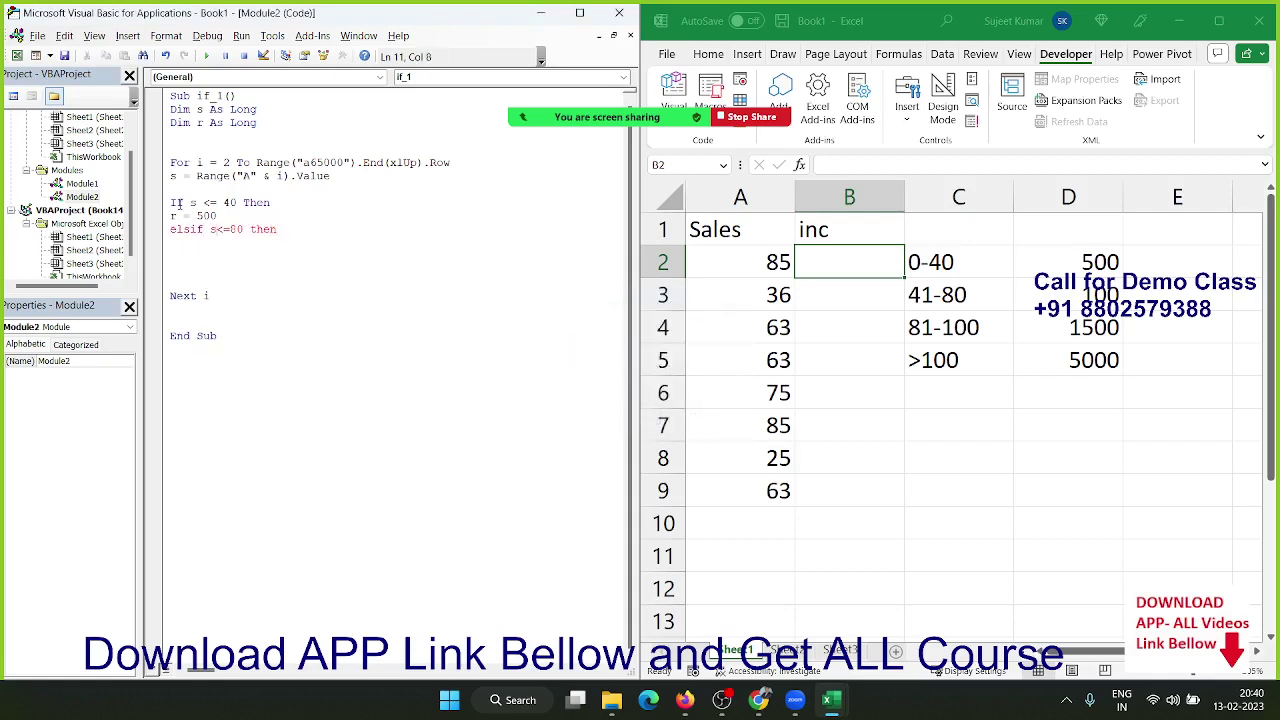
key("Left")
key("Left")
key("Left")
key("Down")
Step: Set r = 1000 for the up-to-80 tier and add ElseIf s <= 100 Then with r = 1500
type("r")
type("=1000")
key("Return")
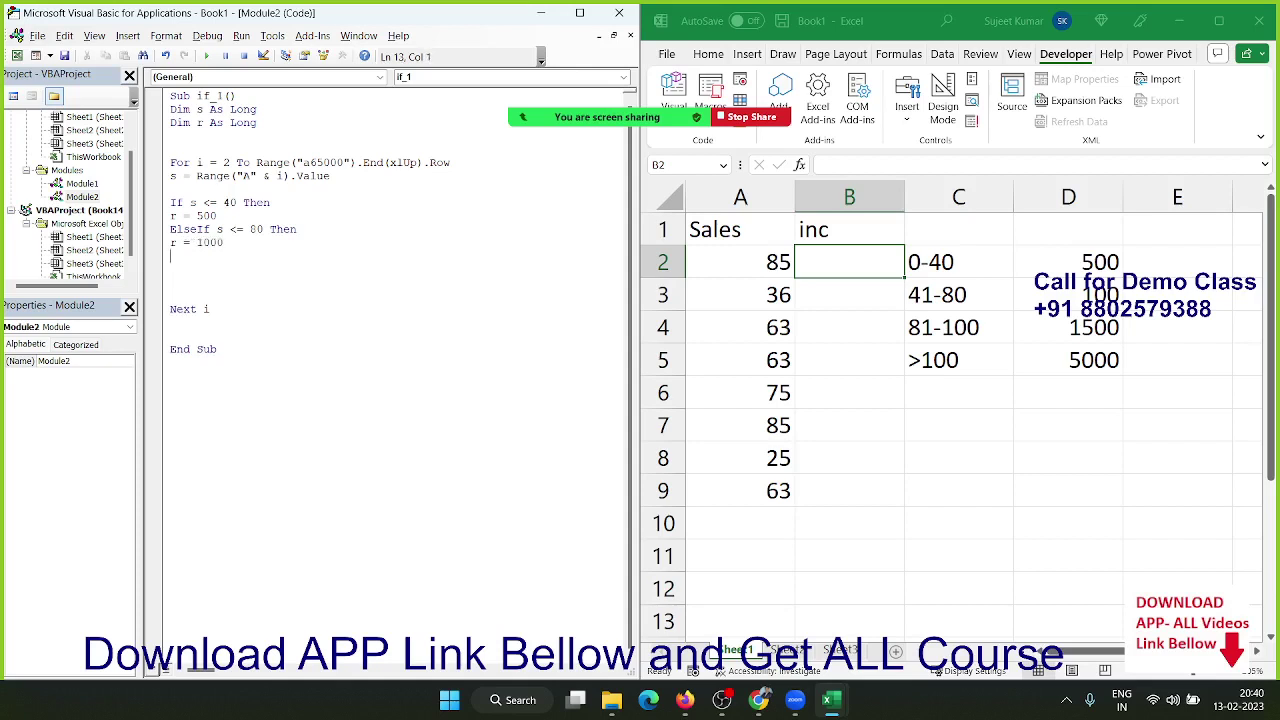
type("else")
type("ifs")
type("<=")
type("10")
type("0Then")
key("Return")
type("r = ")
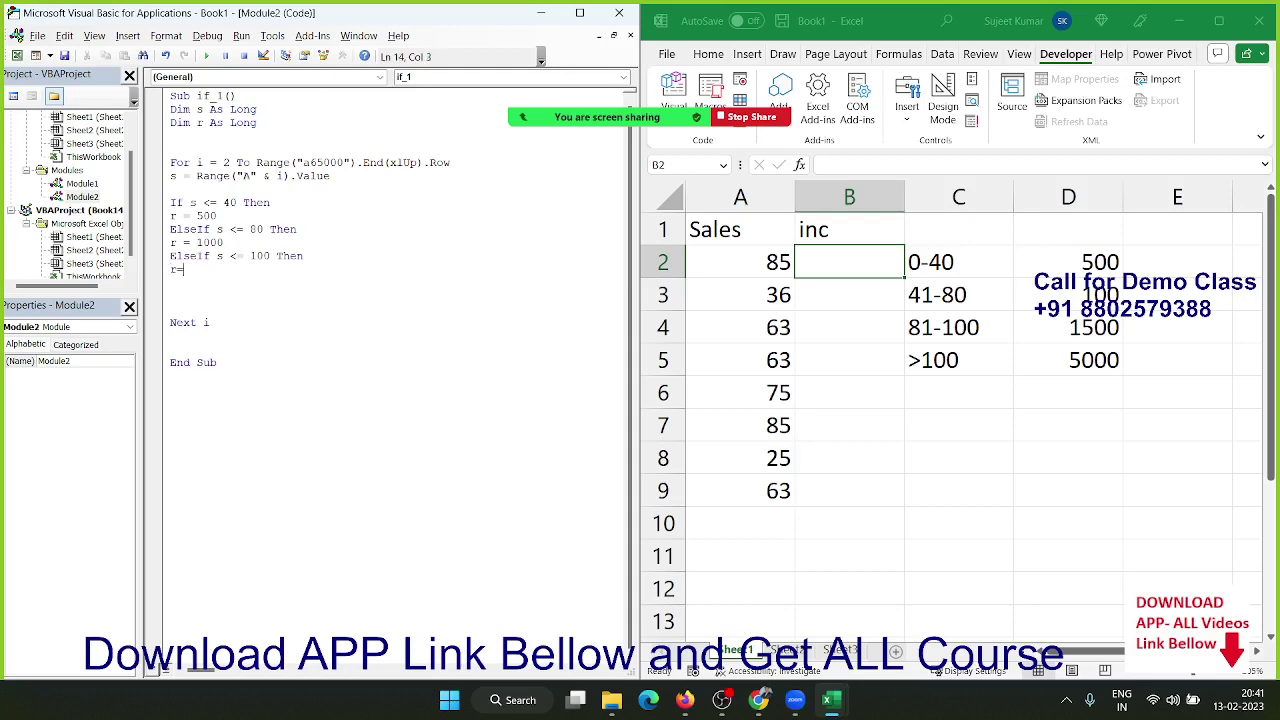
type("1500")
key("Return")
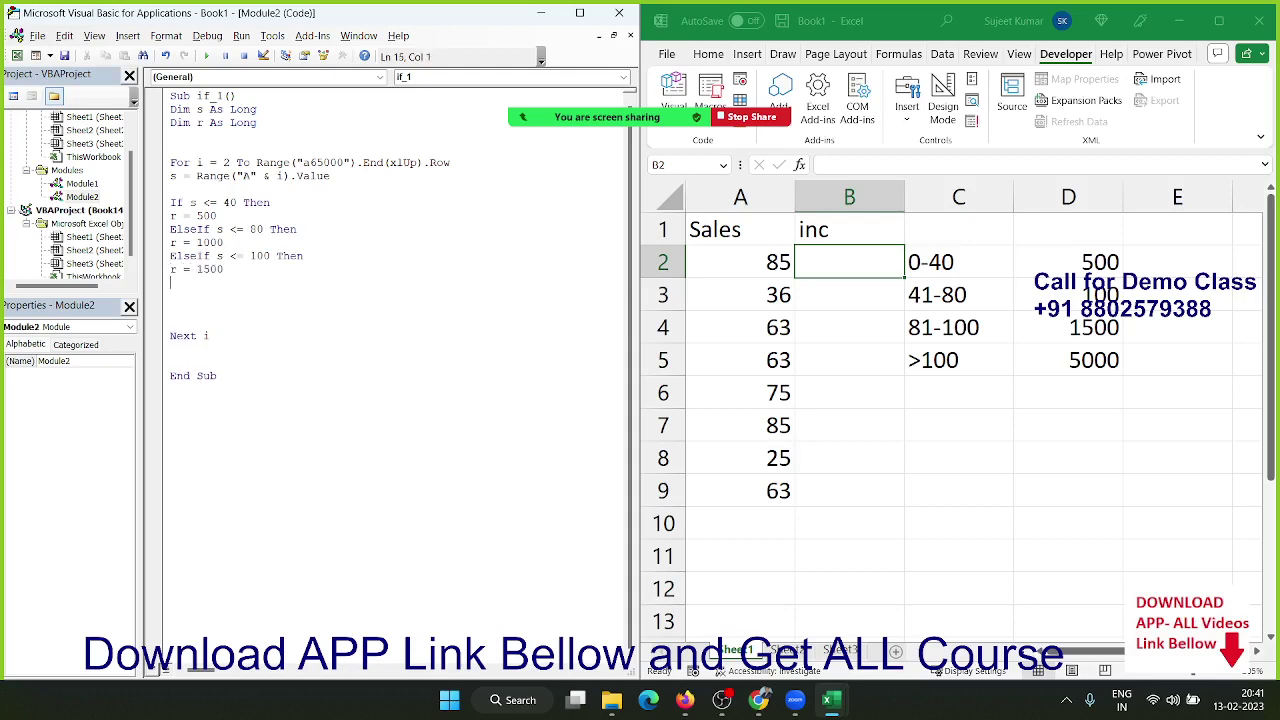
Step: Add ElseIf s > 100 Then with r = 5000, then close the block with End If
type("elseif ")
type("s> ")
type("100")
type(" then")
key("Return")
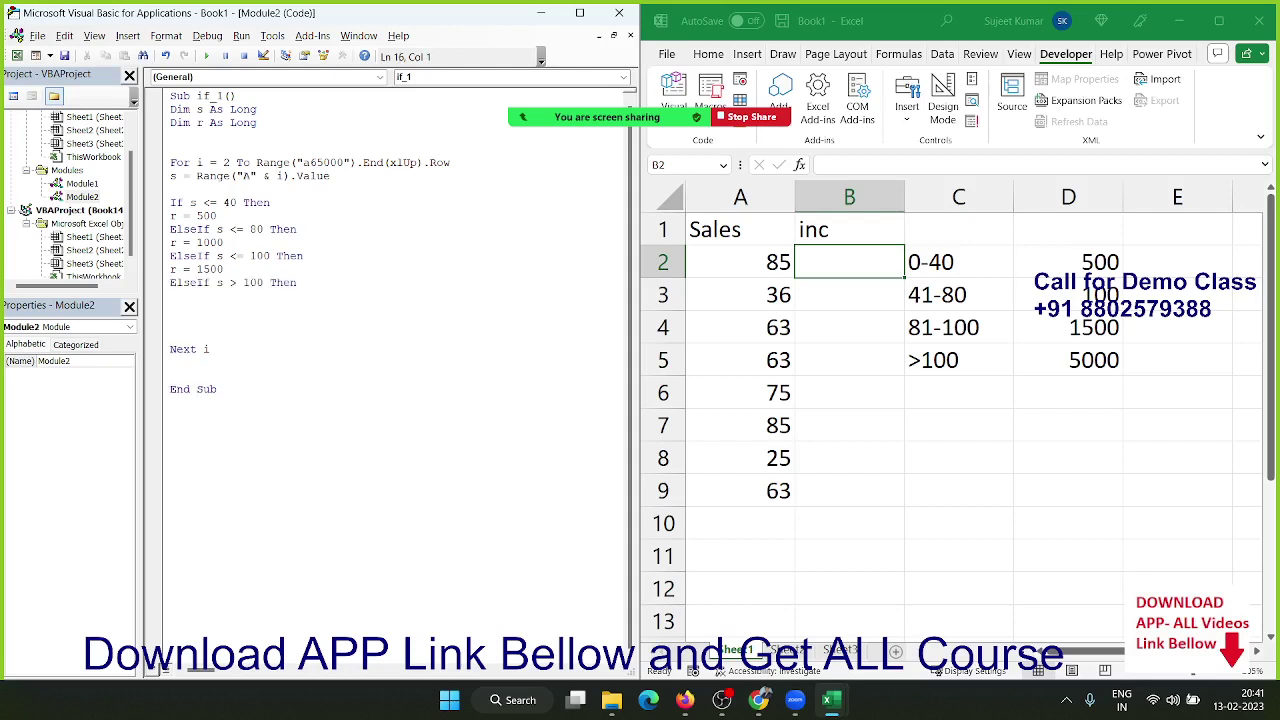
type("r =")
type("2000")
key("Return")
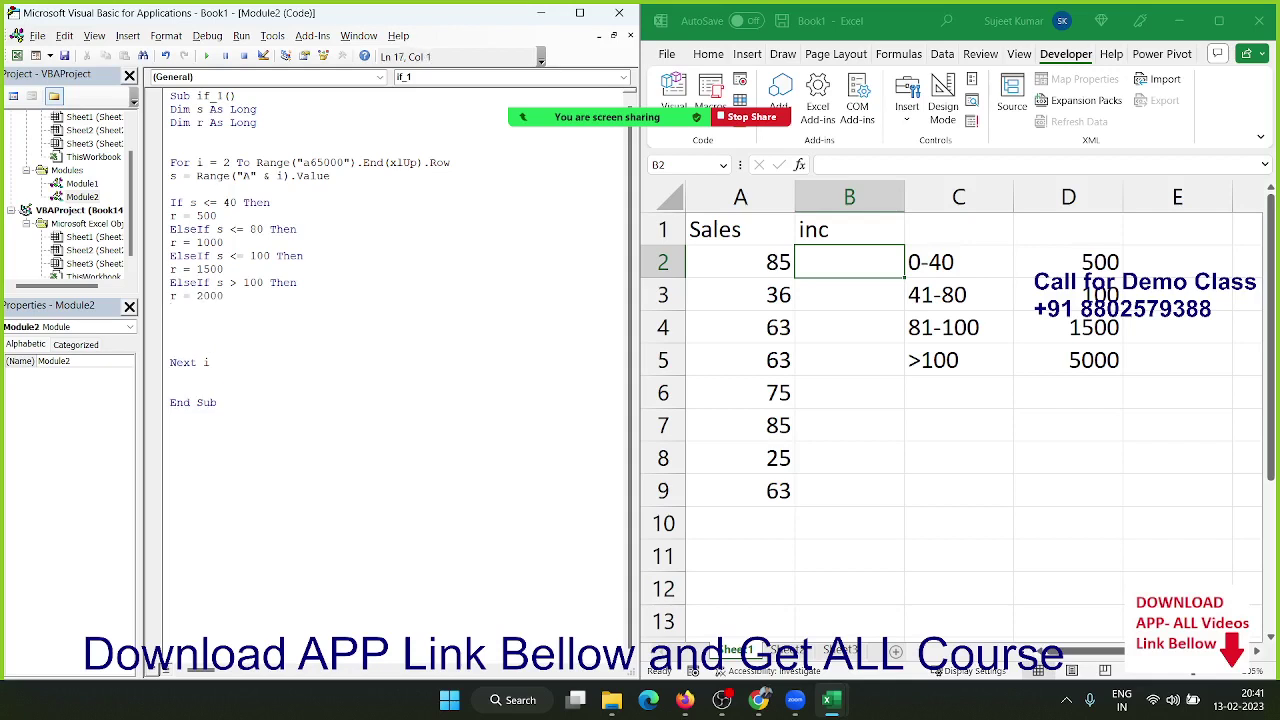
key("BackSpace")
key("BackSpace")
key("BackSpace")
key("BackSpace")
type("5")
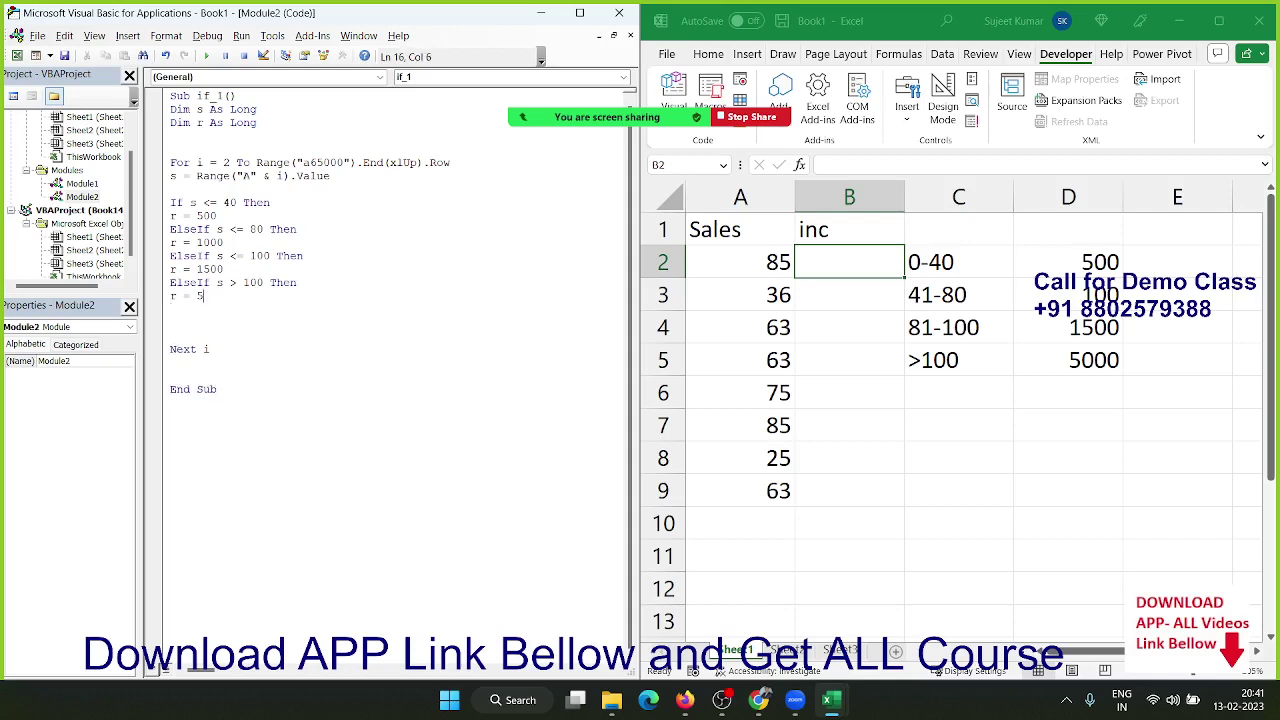
type("000")
key("Return")
type("en")
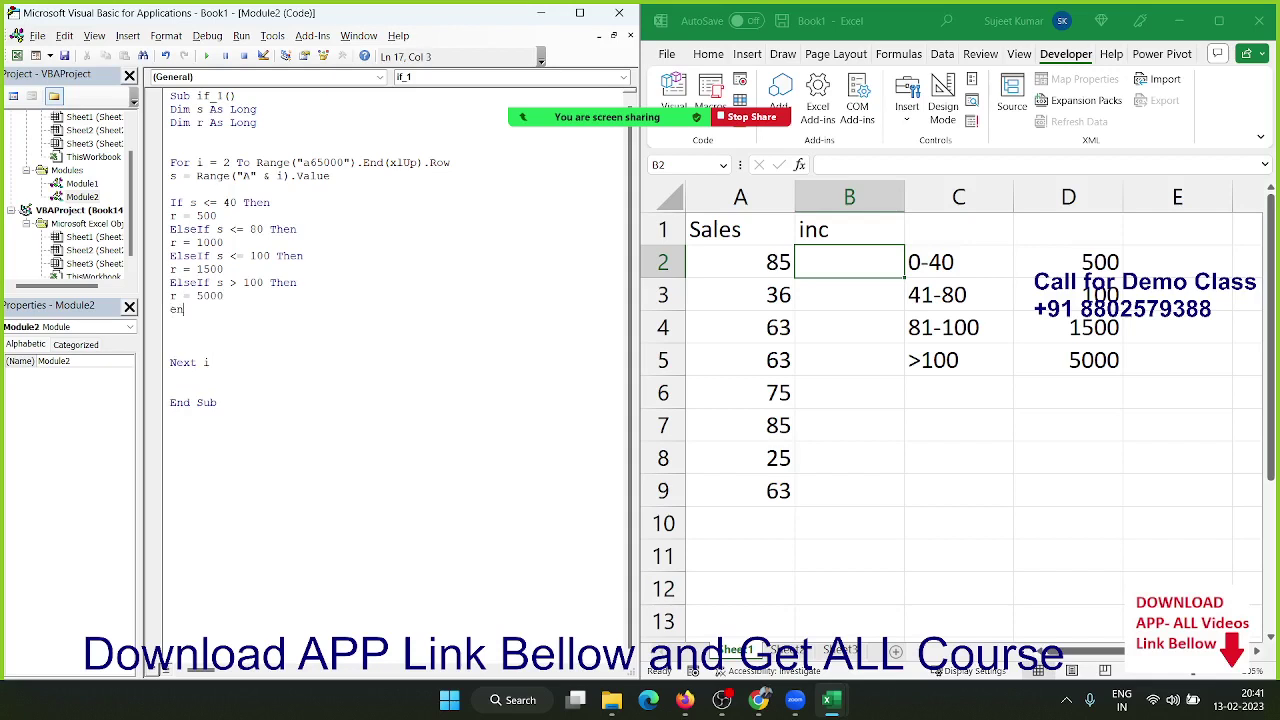
type("d")
type(" If")
key("Return")
key("Return")
key("Return")
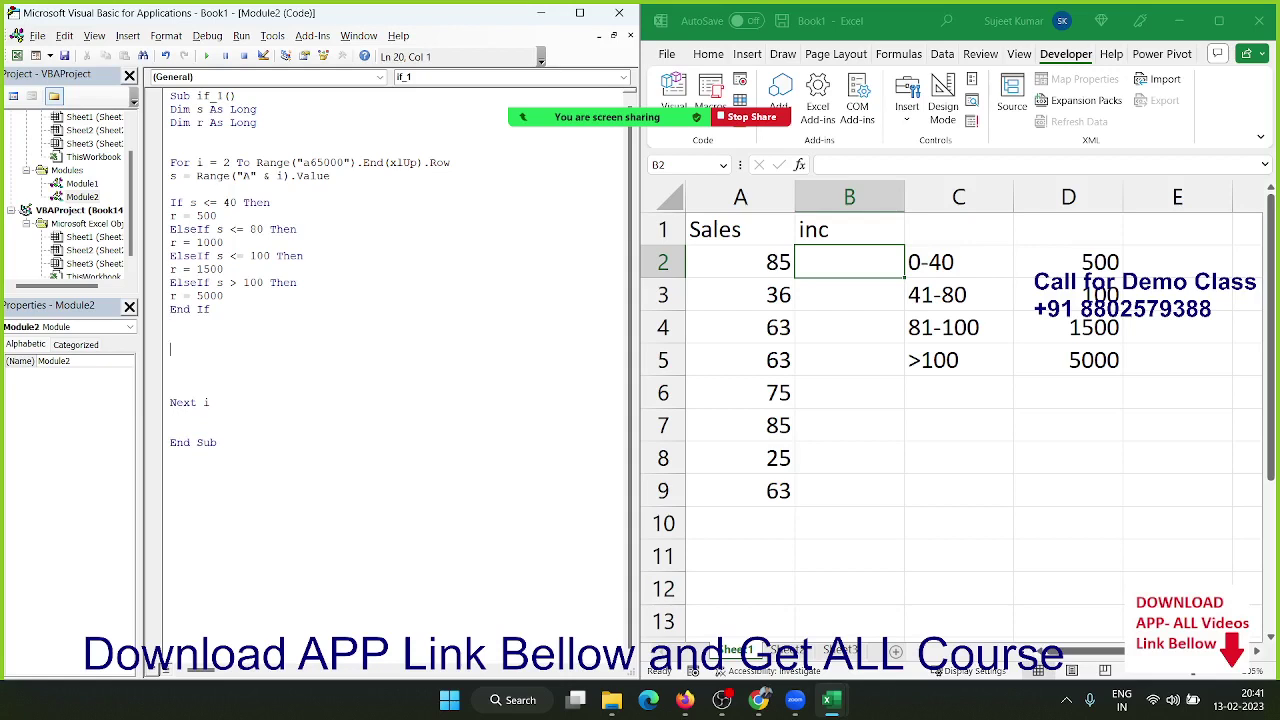
Step: Add Range("B" & i).Value = r after End If and run the macro with F5
type("range(")
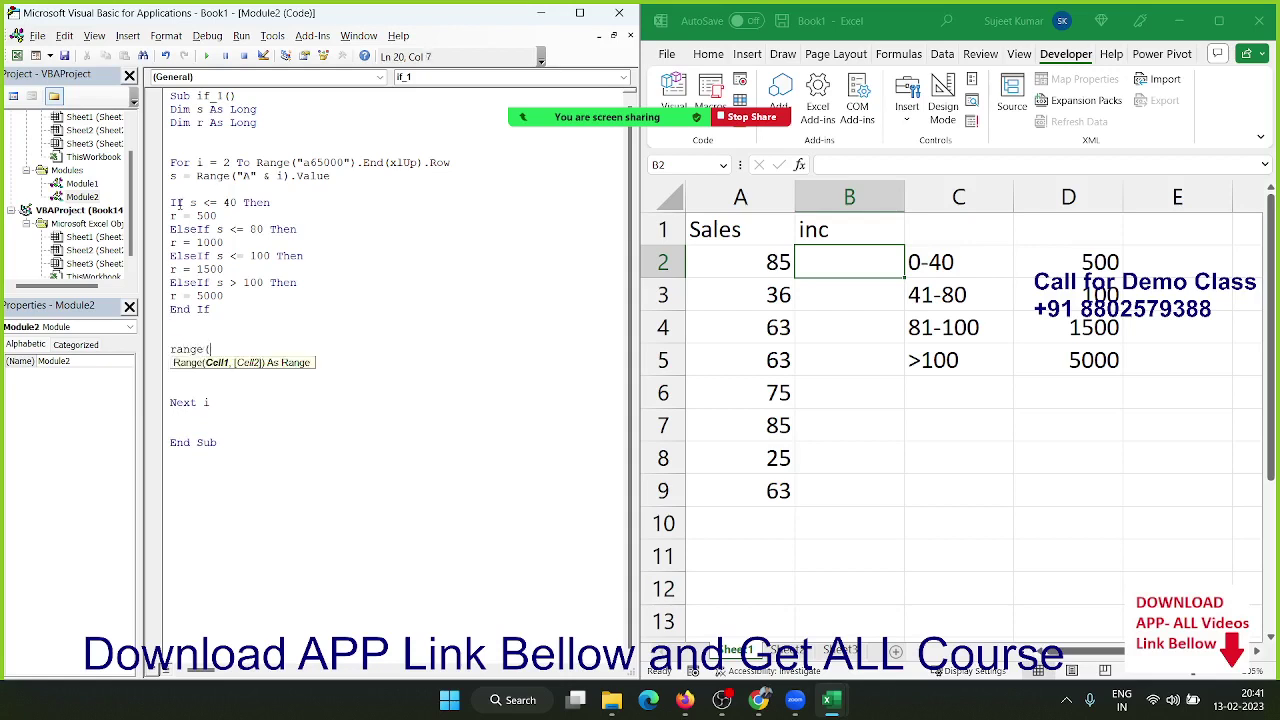
type("\"B\" & ")
type("i)")
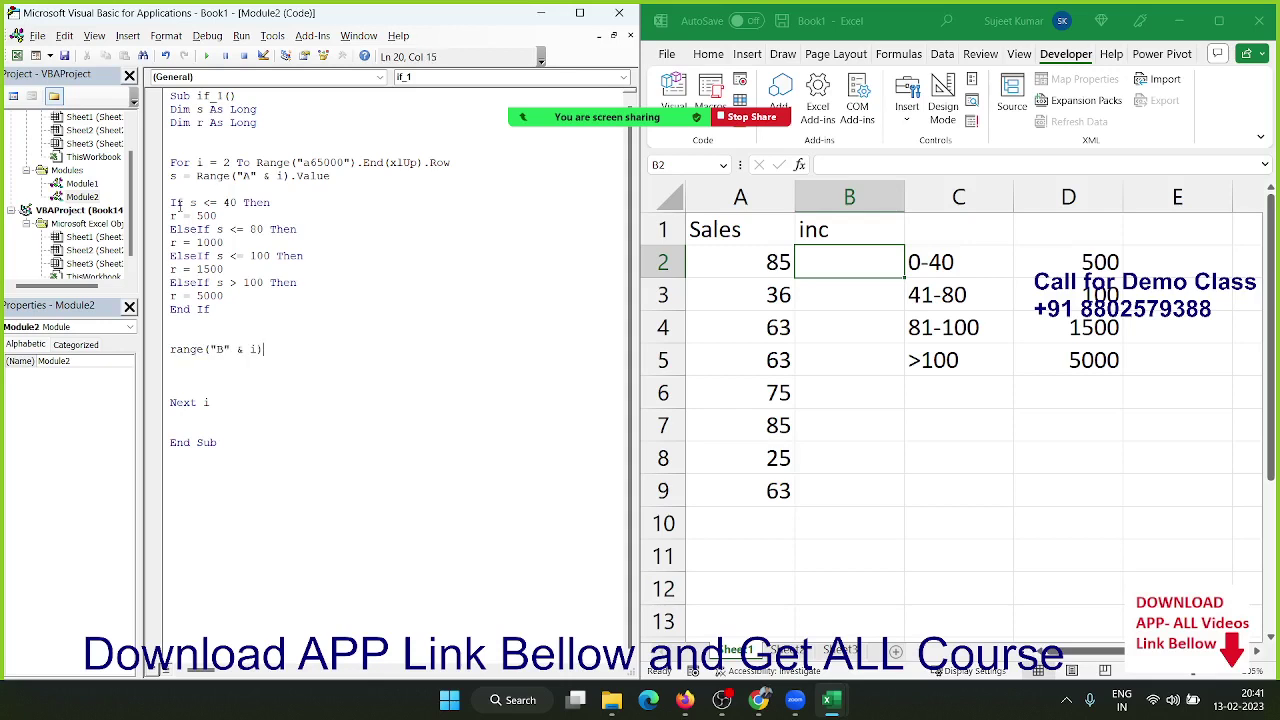
type(".Value ")
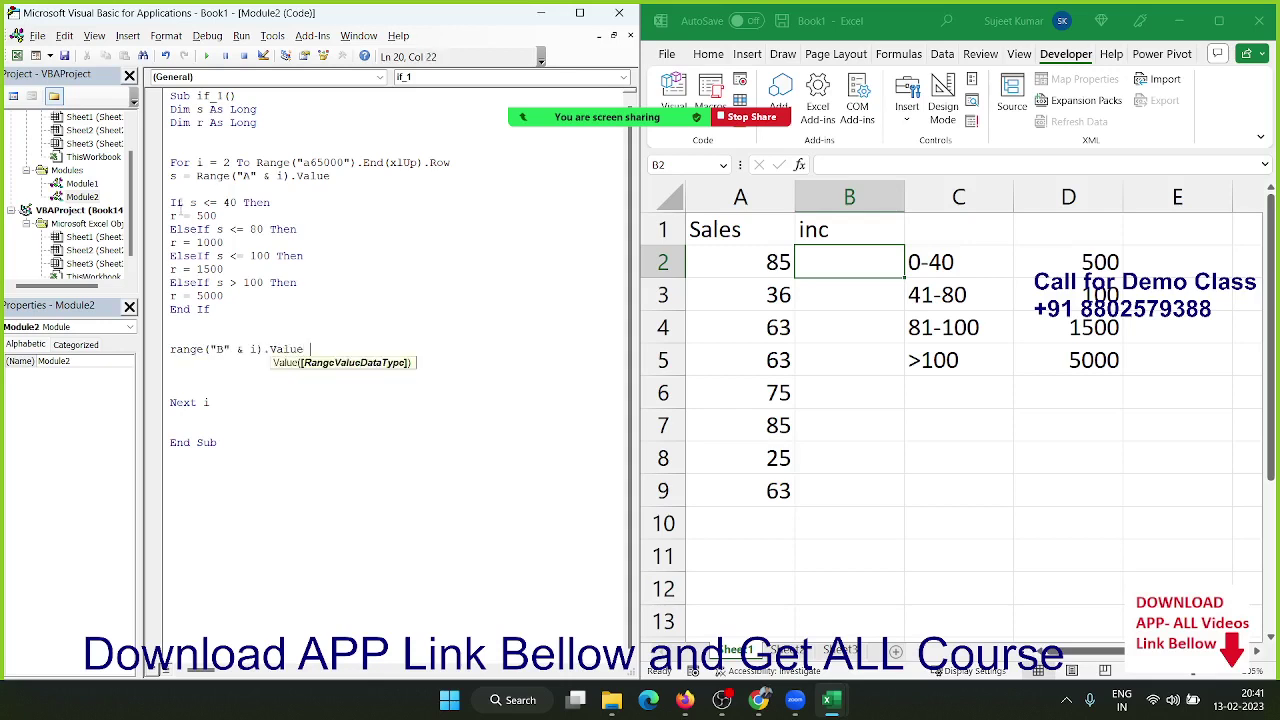
type("= r")
key("Up")
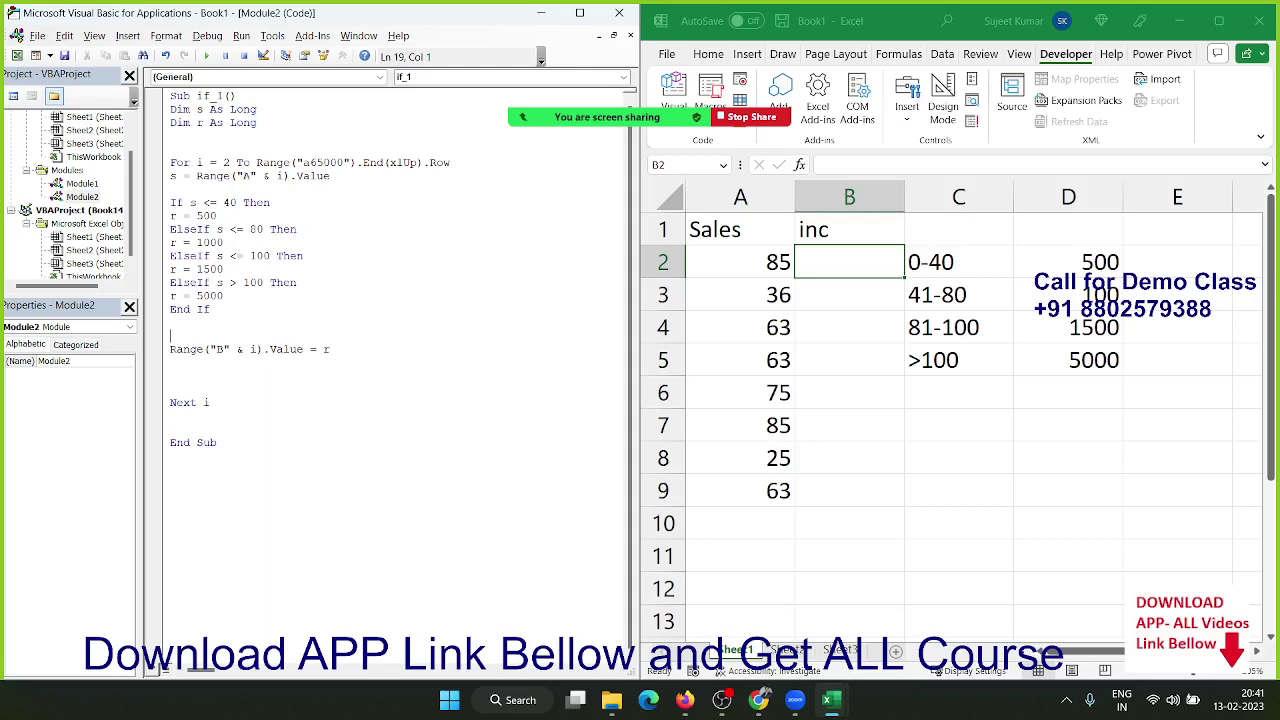
key("F5")
Step: Run if_1 to fill the inc column B2:B9, then review the slab ranges C2:C5
left_click(206, 56)
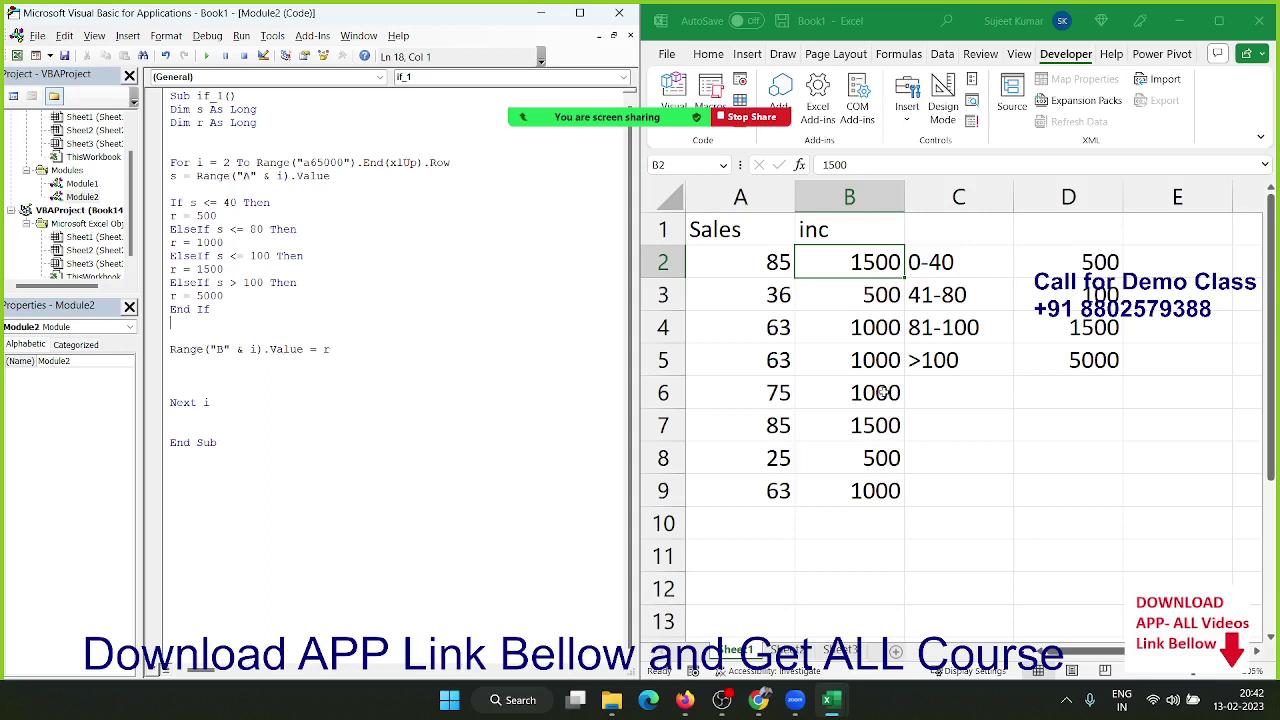
left_click(945, 299)
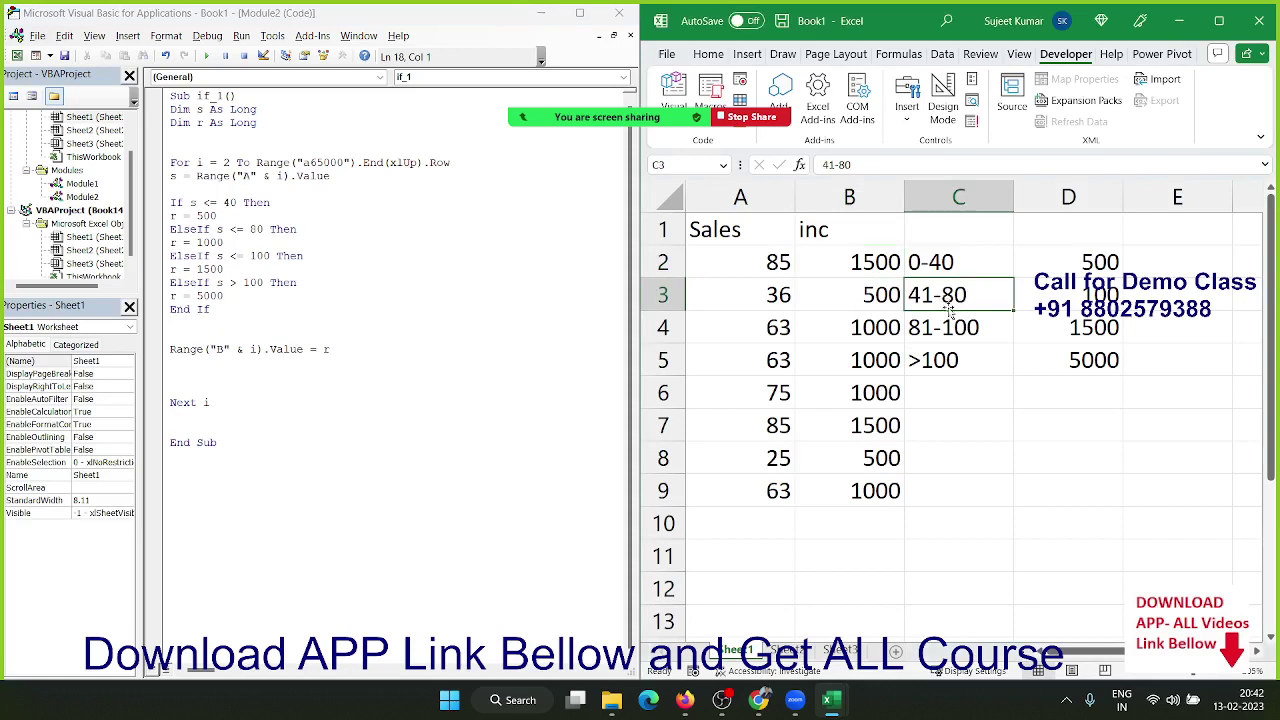
left_click_drag(960, 352, 940, 262)
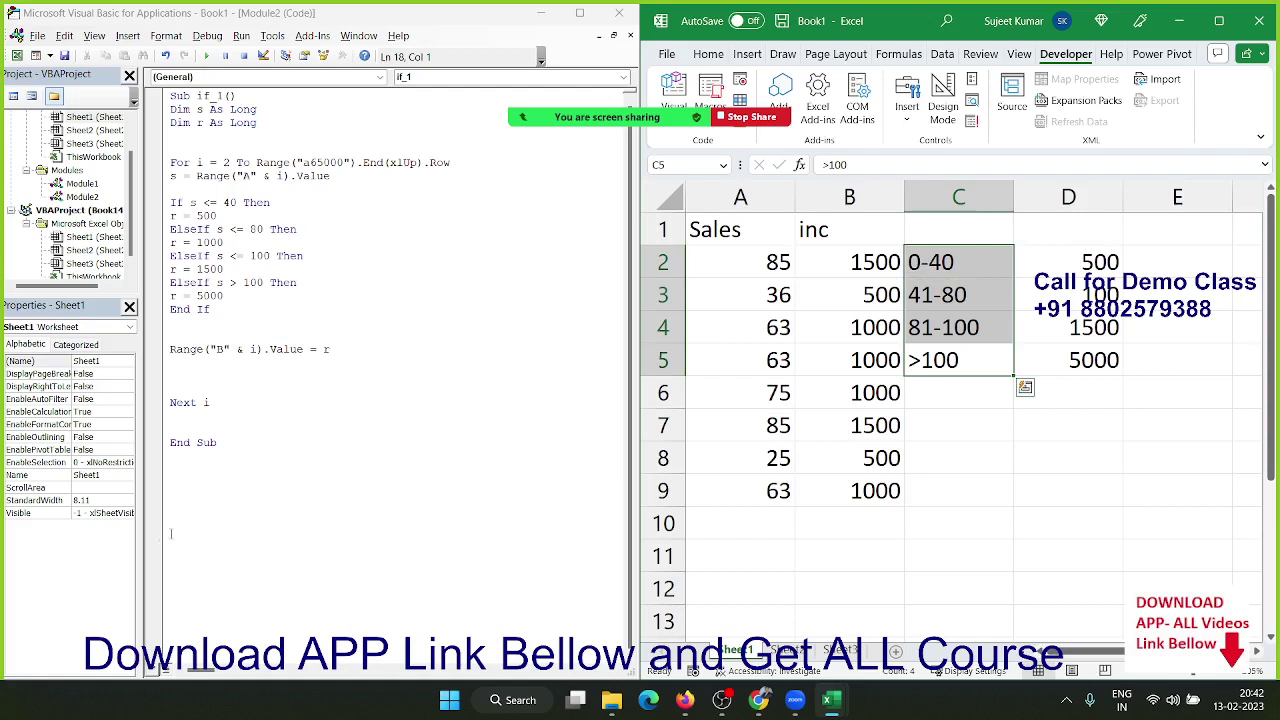
left_click(198, 500)
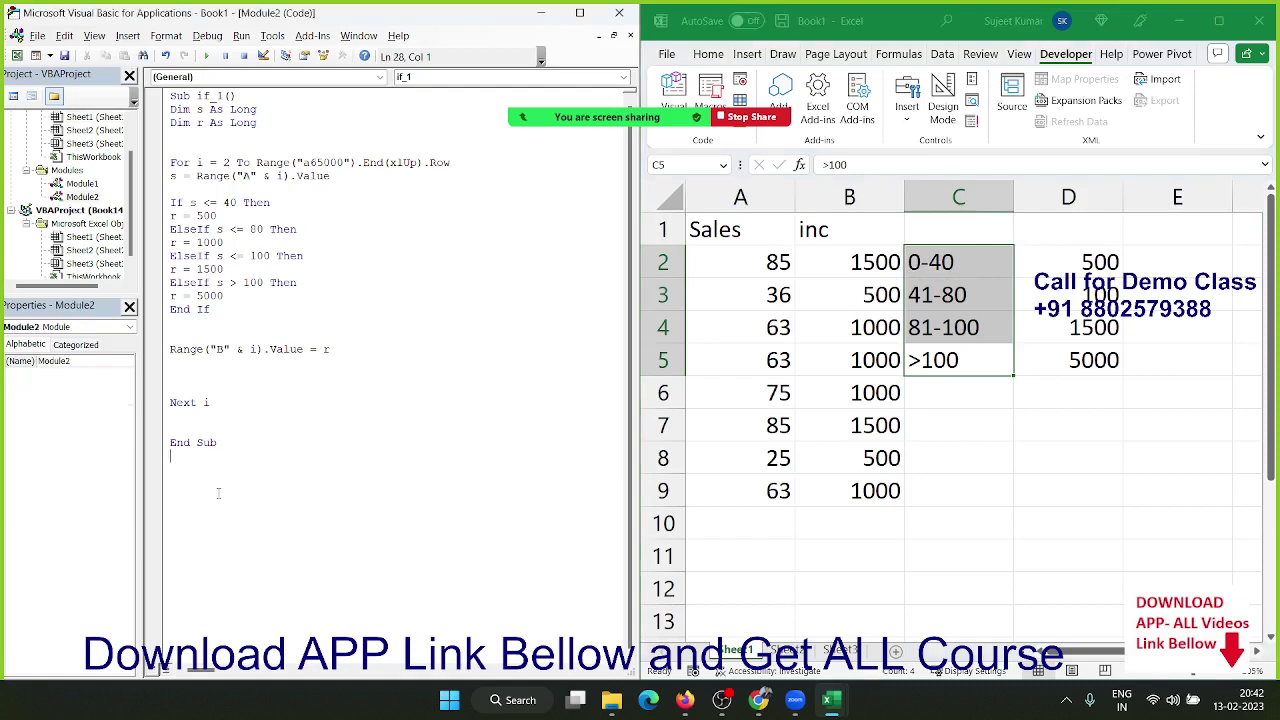
Step: Copy the whole if_1 procedure and paste a duplicate after End Sub
left_click_drag(232, 457, 170, 92)
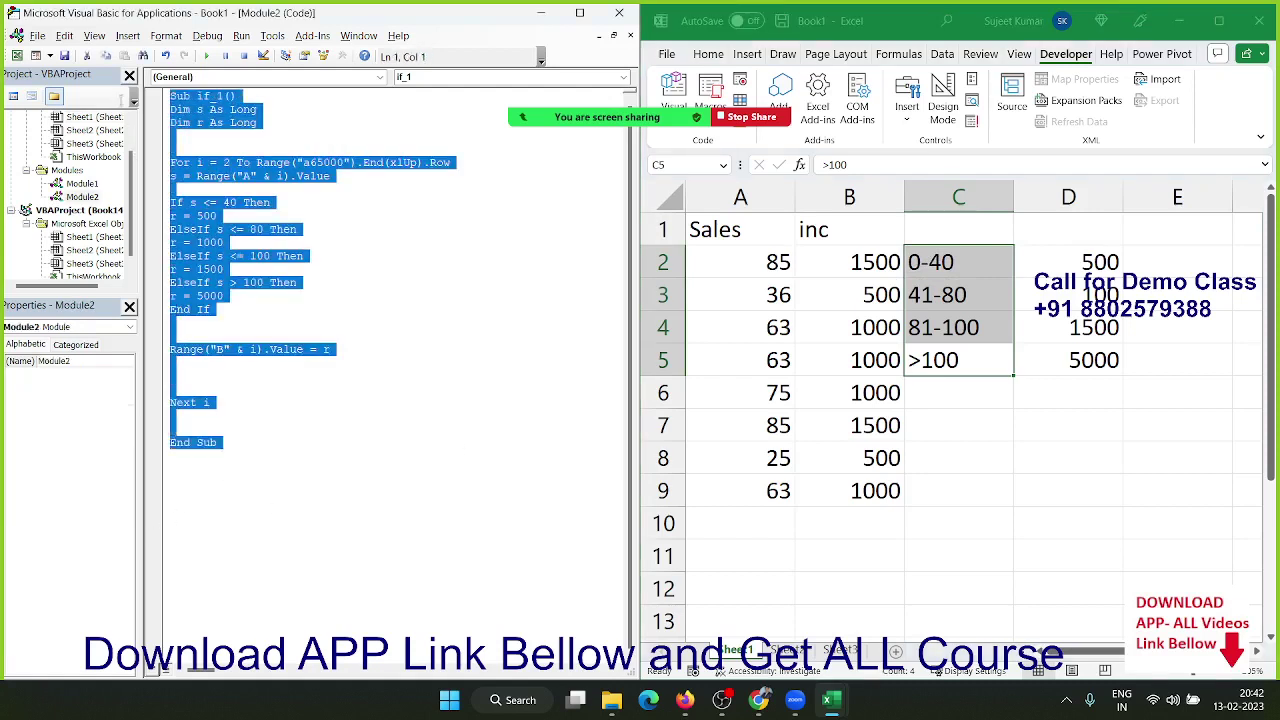
key("ctrl+c")
left_click(189, 490)
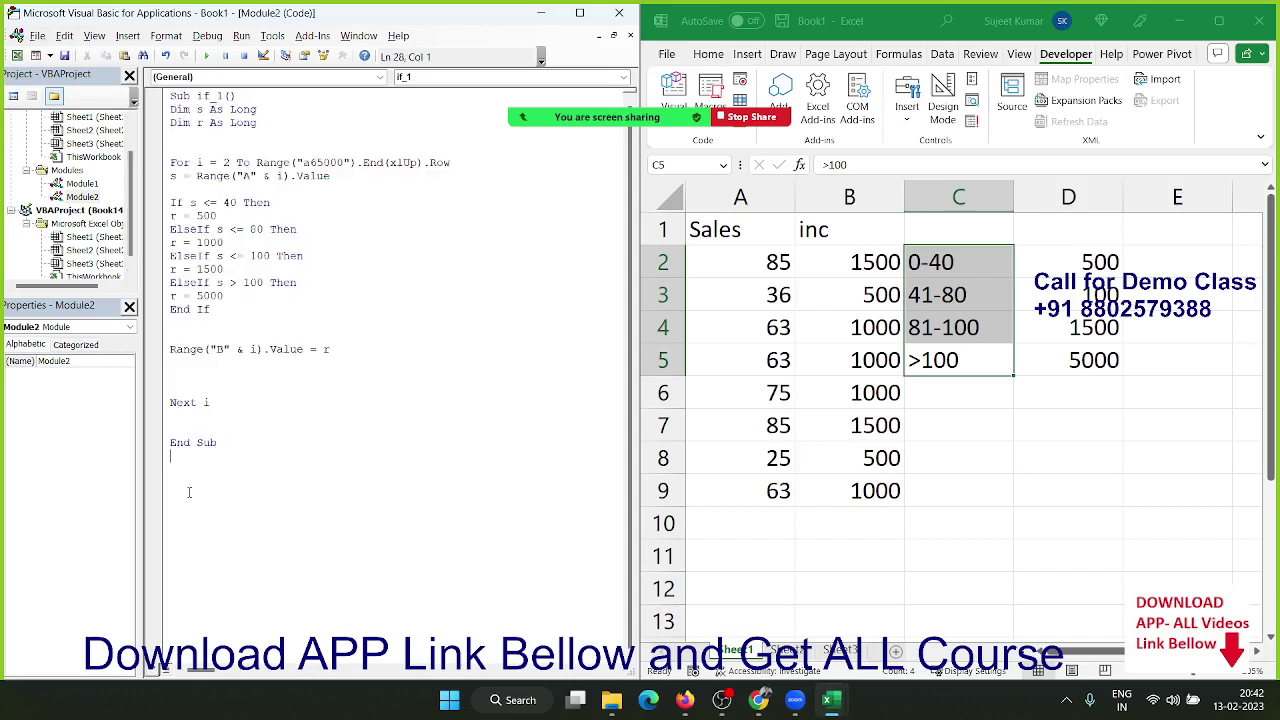
key("ctrl+v")
Step: Delete the copy's If…End If block and type Select Case s in its place
left_click(215, 519)
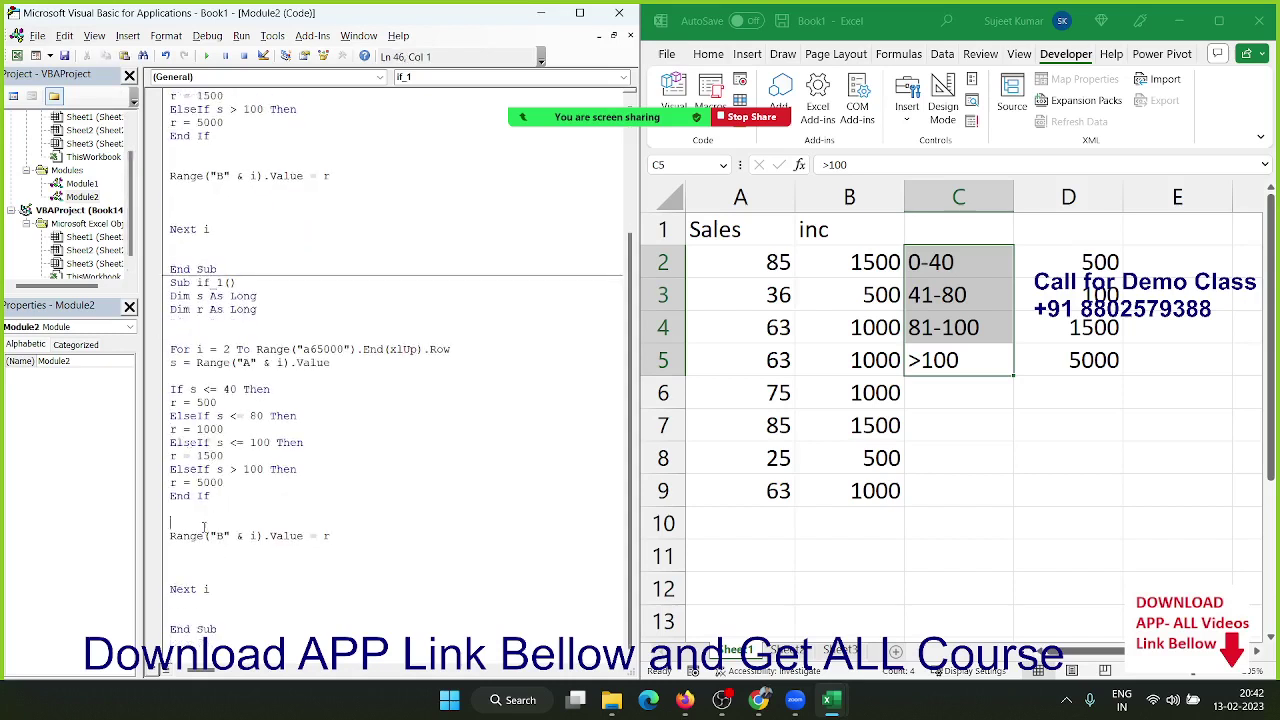
left_click_drag(203, 522, 145, 385)
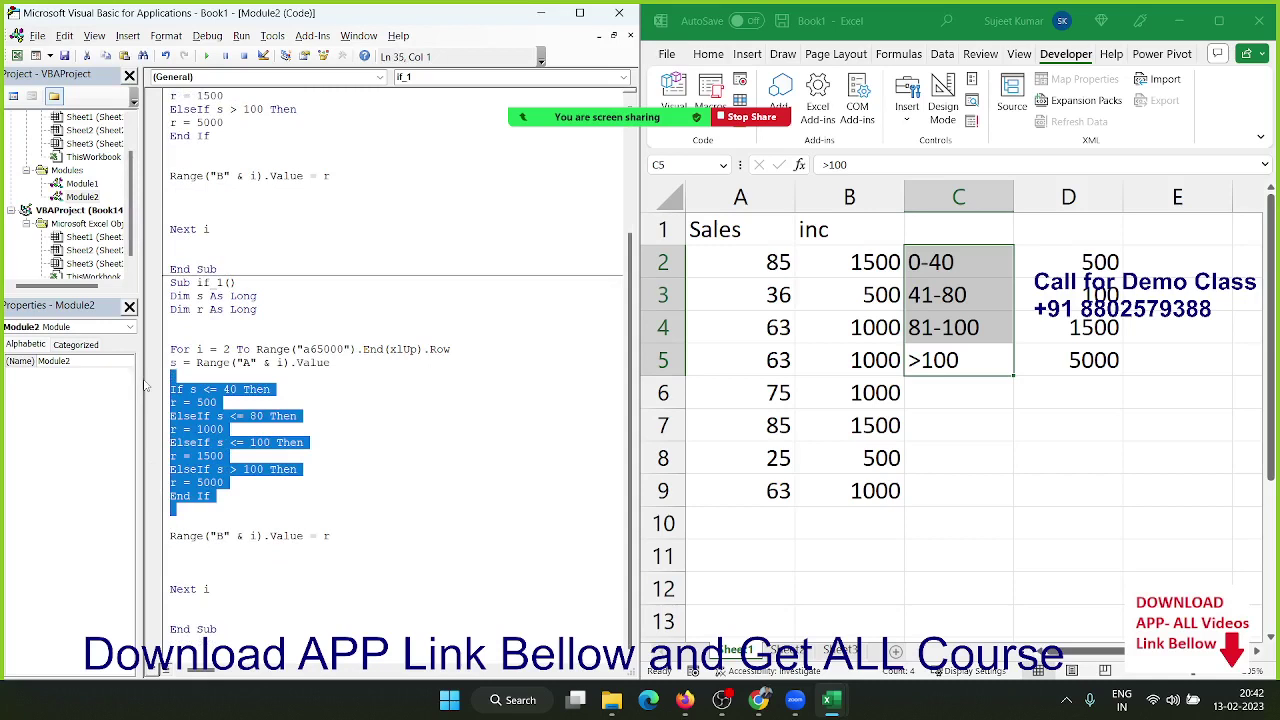
key("Delete")
key("Return")
key("Return")
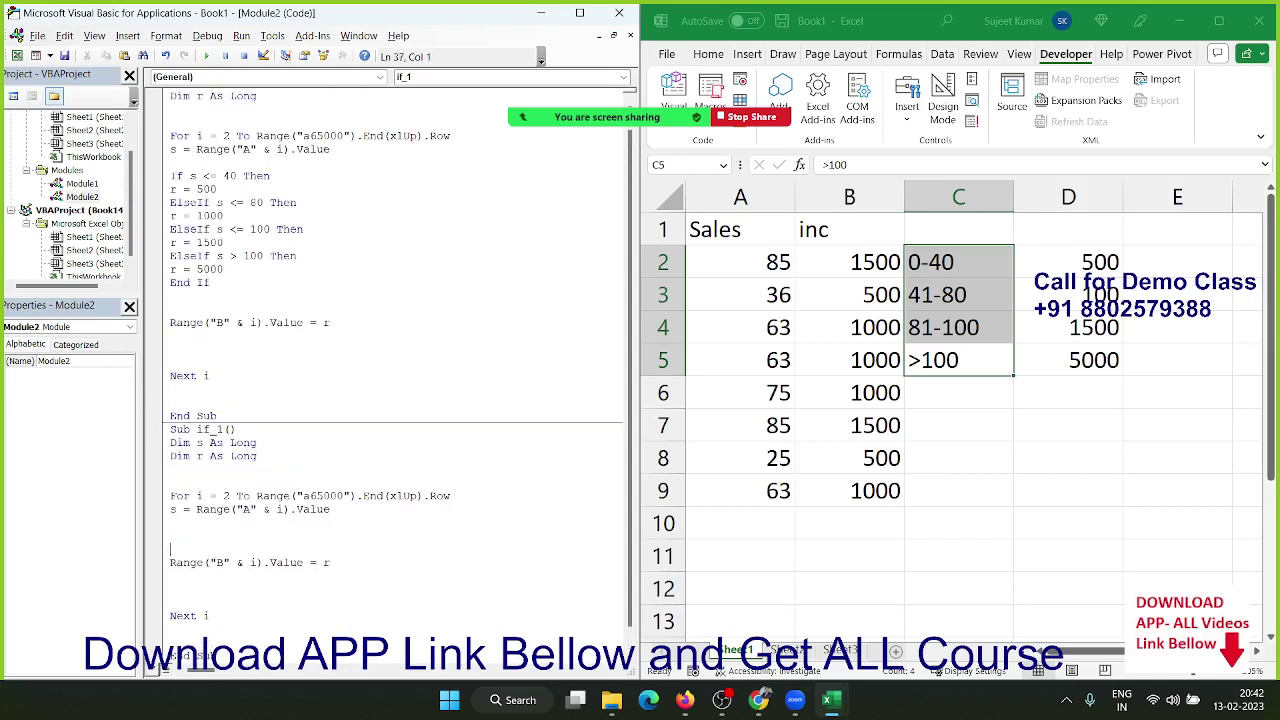
scroll(200, 482, "down", 1)
key("Up")
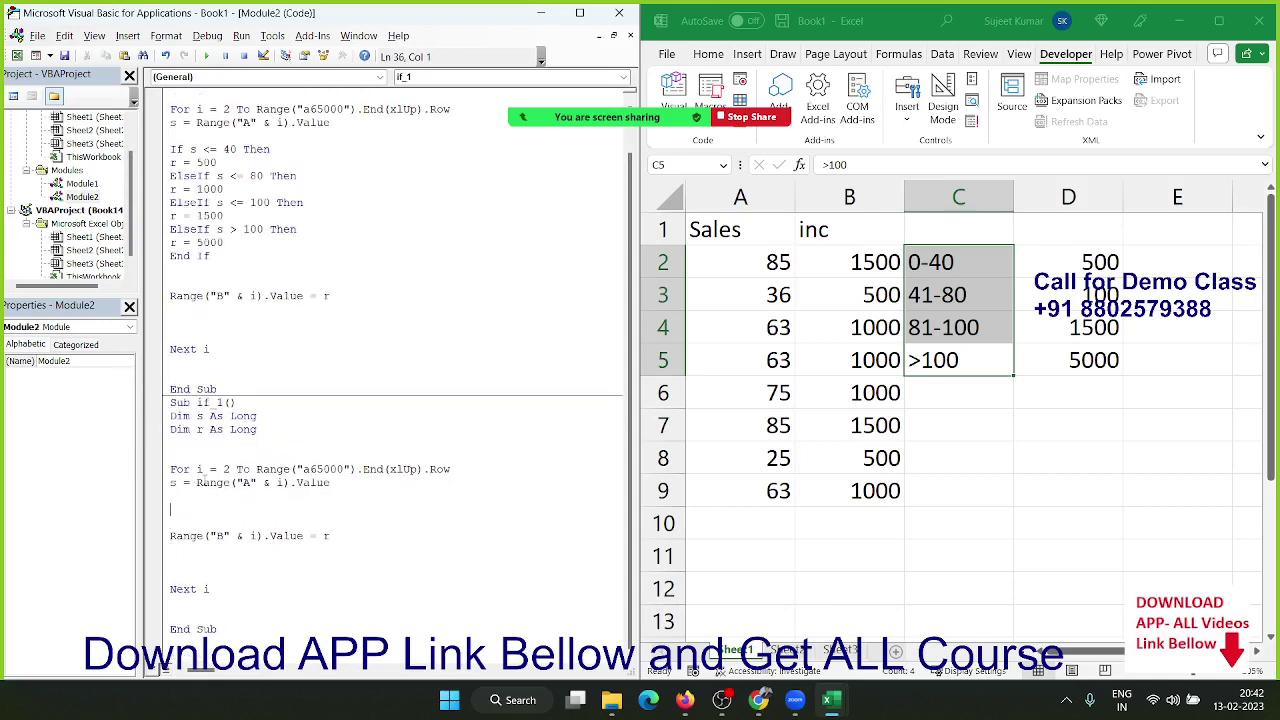
type("select")
type("case")
type("s")
Step: Add Case 0 To 40 with r = 500 and Case 41 To 80 with r = 1000
key("Return")
key("Return")
key("Return")
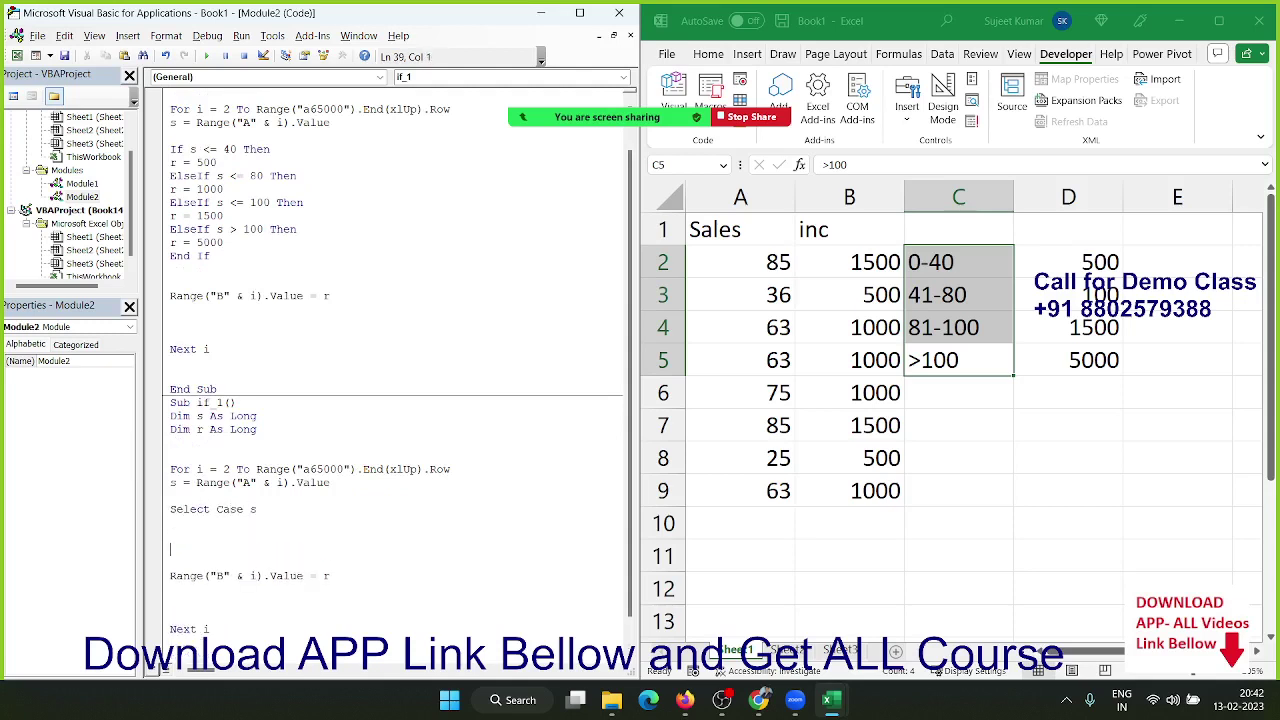
scroll(197, 481, "down", 1)
key("Up")
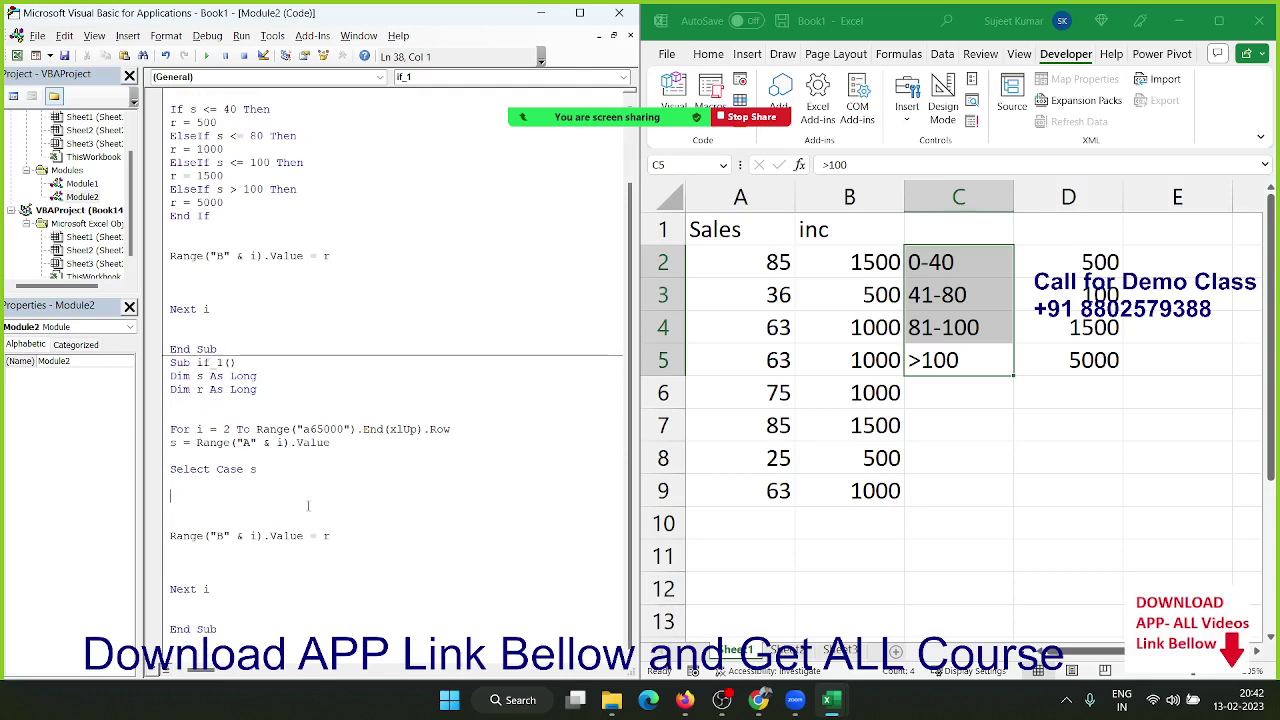
type("cas")
type("e s")
key("BackSpace")
type("0 ")
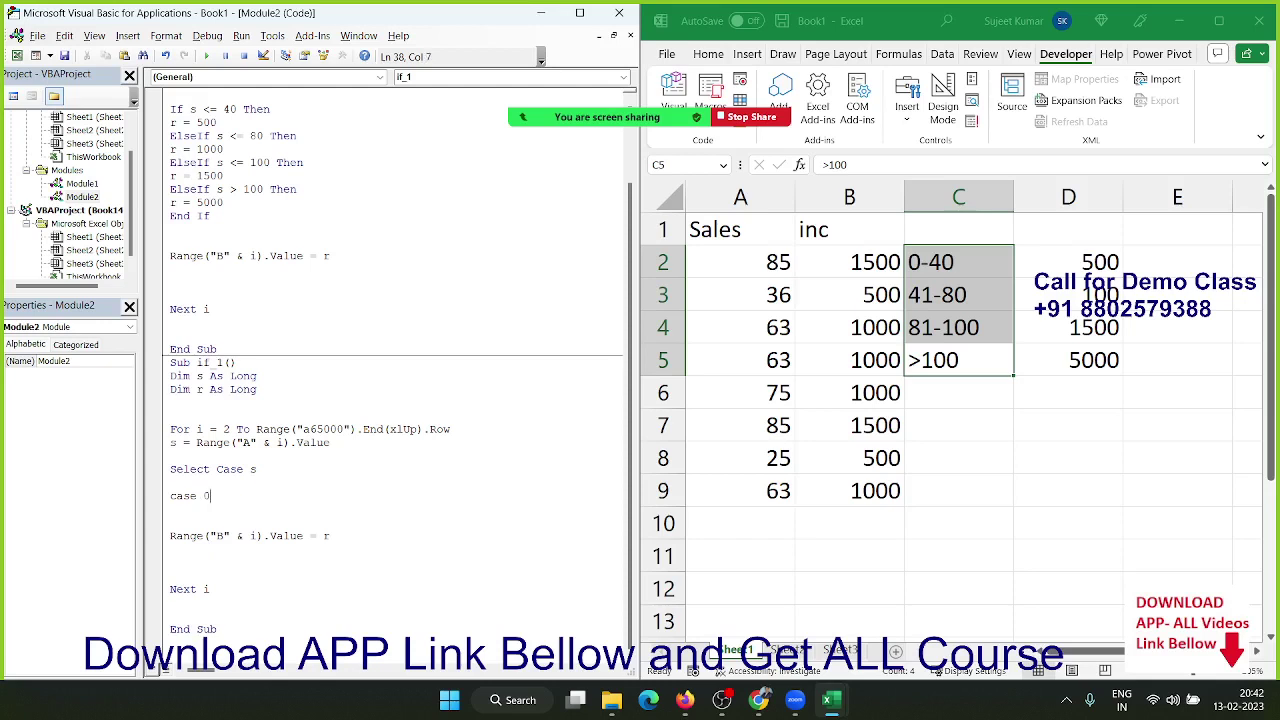
type("to ")
type("4")
type("0")
key("Return")
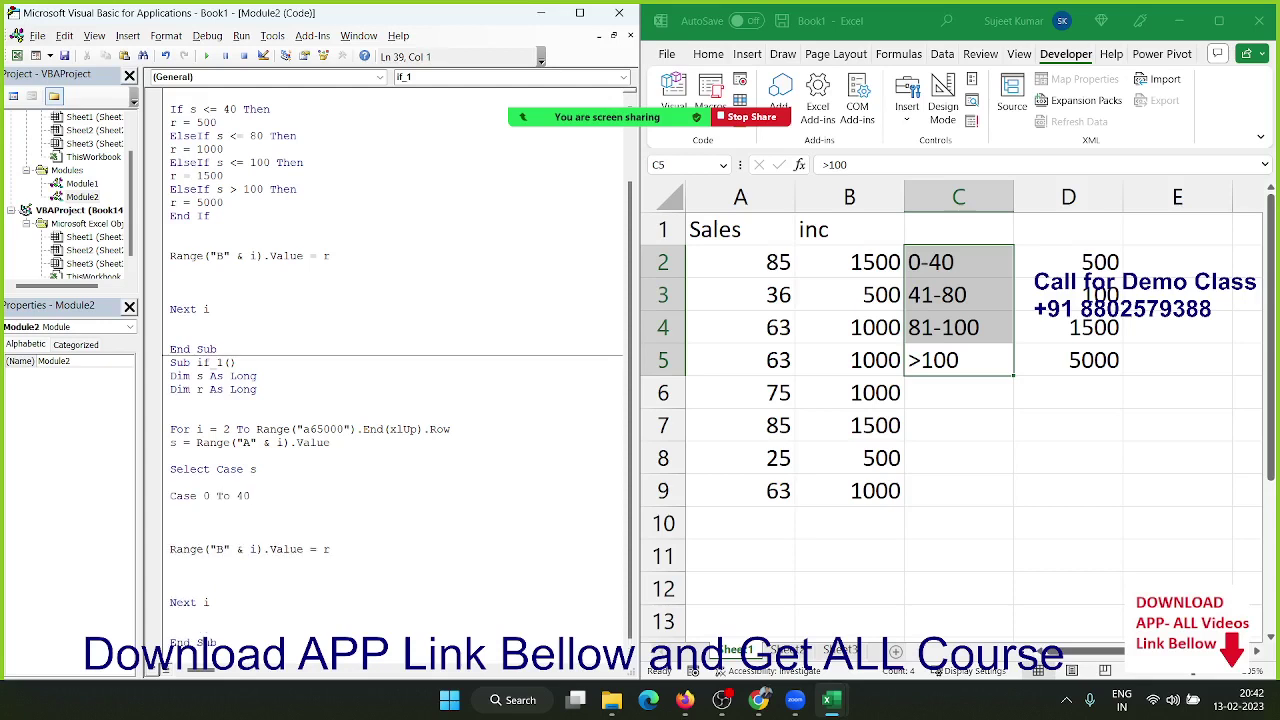
type("r = 500")
key("Return")
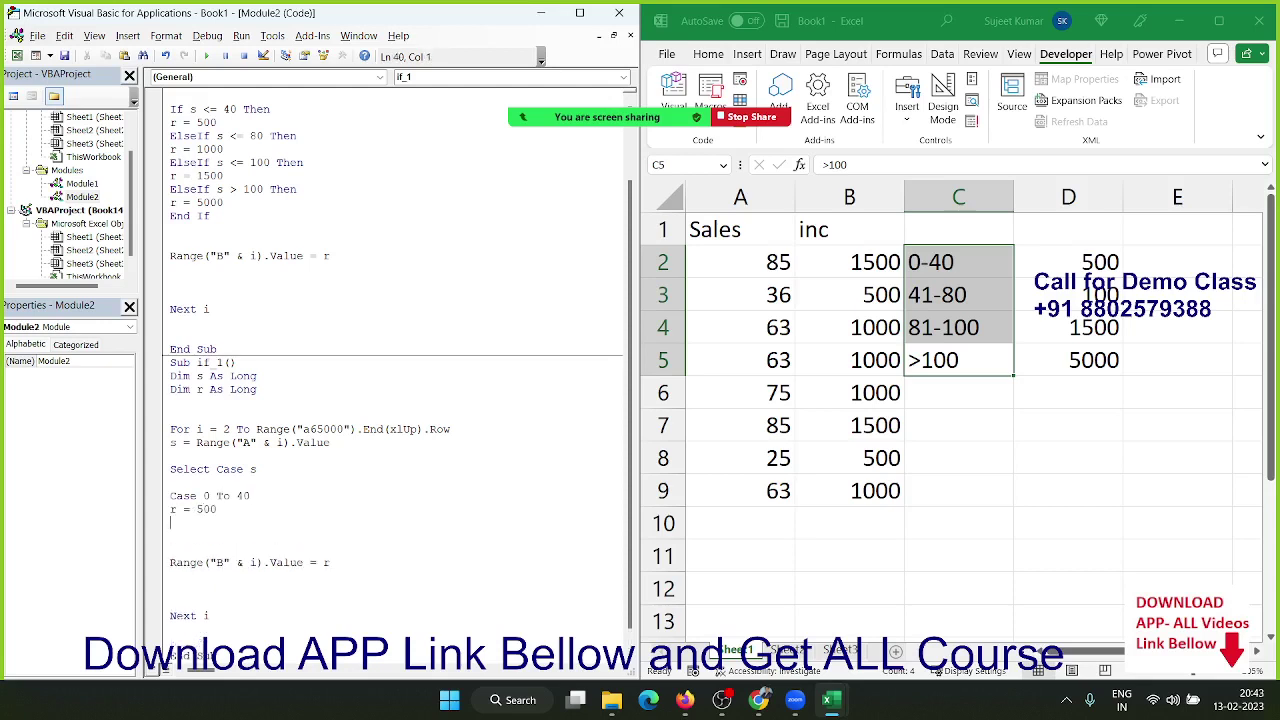
type("case")
type("41 ")
type("to80")
key("Return")
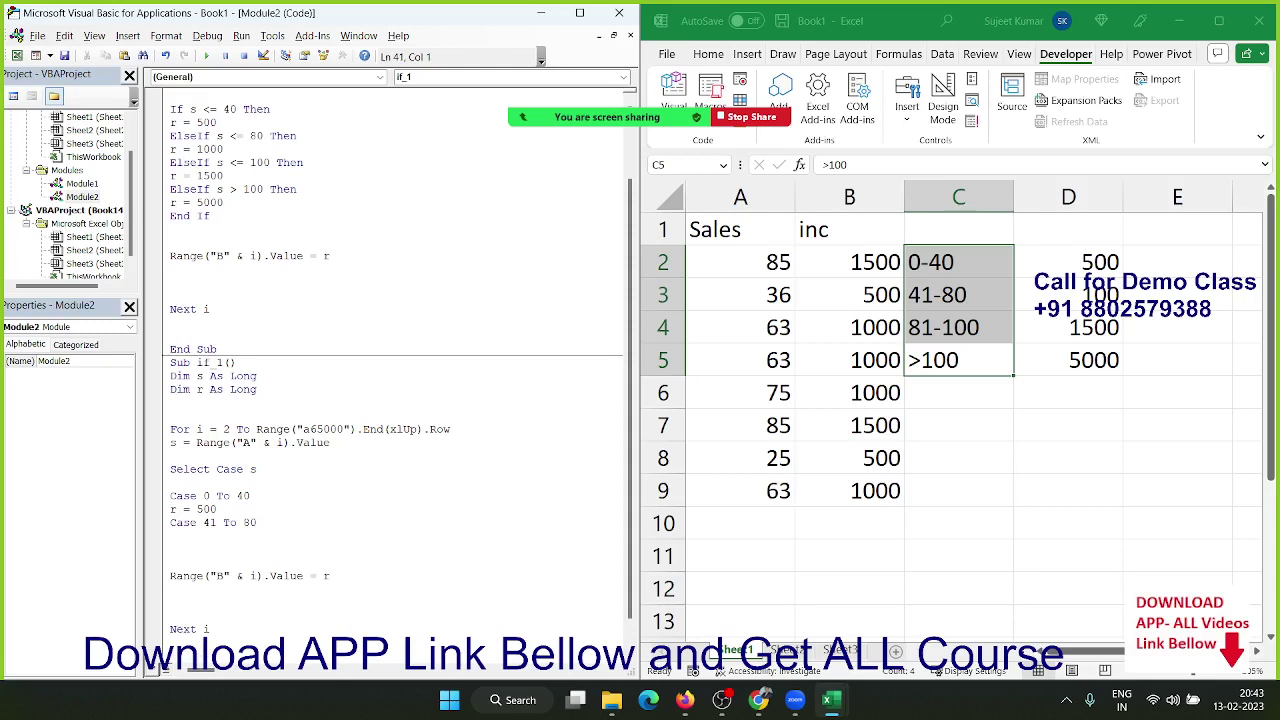
type("r")
type("=1")
type("000")
key("Return")
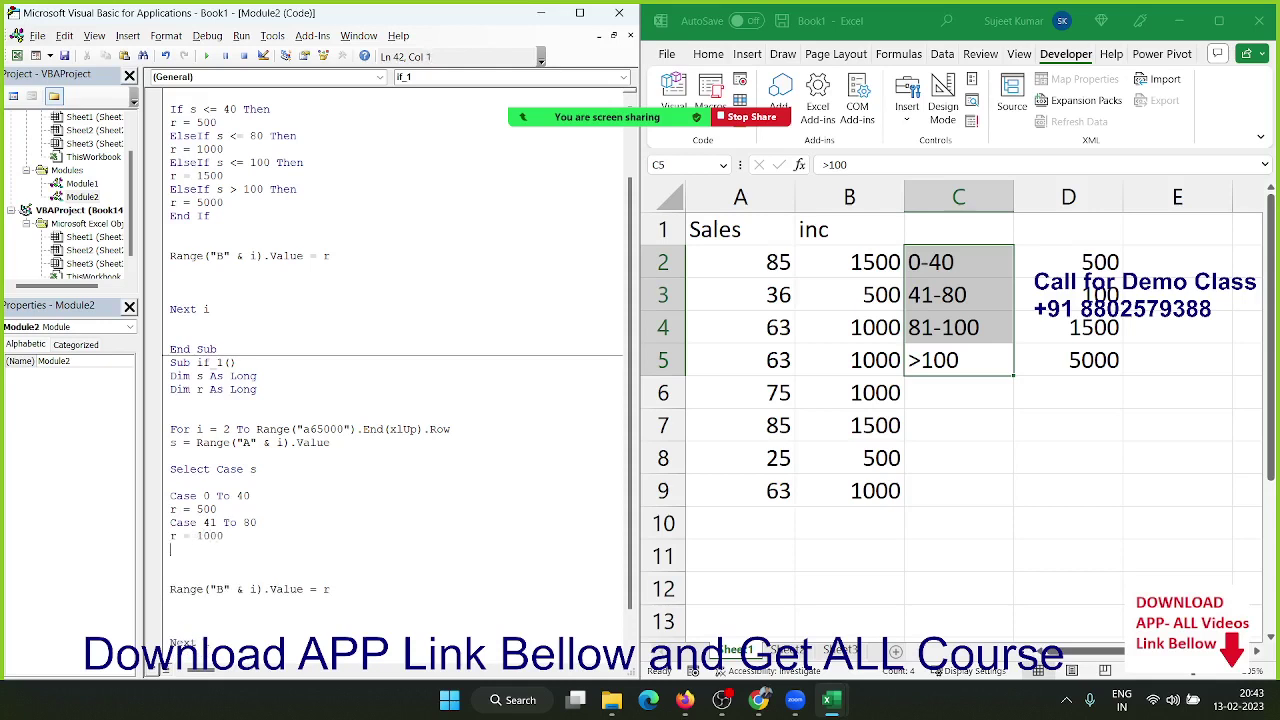
Step: Add Case 81 To 100 with r = 1500, Case Is > 100 with r = 5000, and End Select
type("case ")
type("81")
type("to100")
key("Return")
type("r = ")
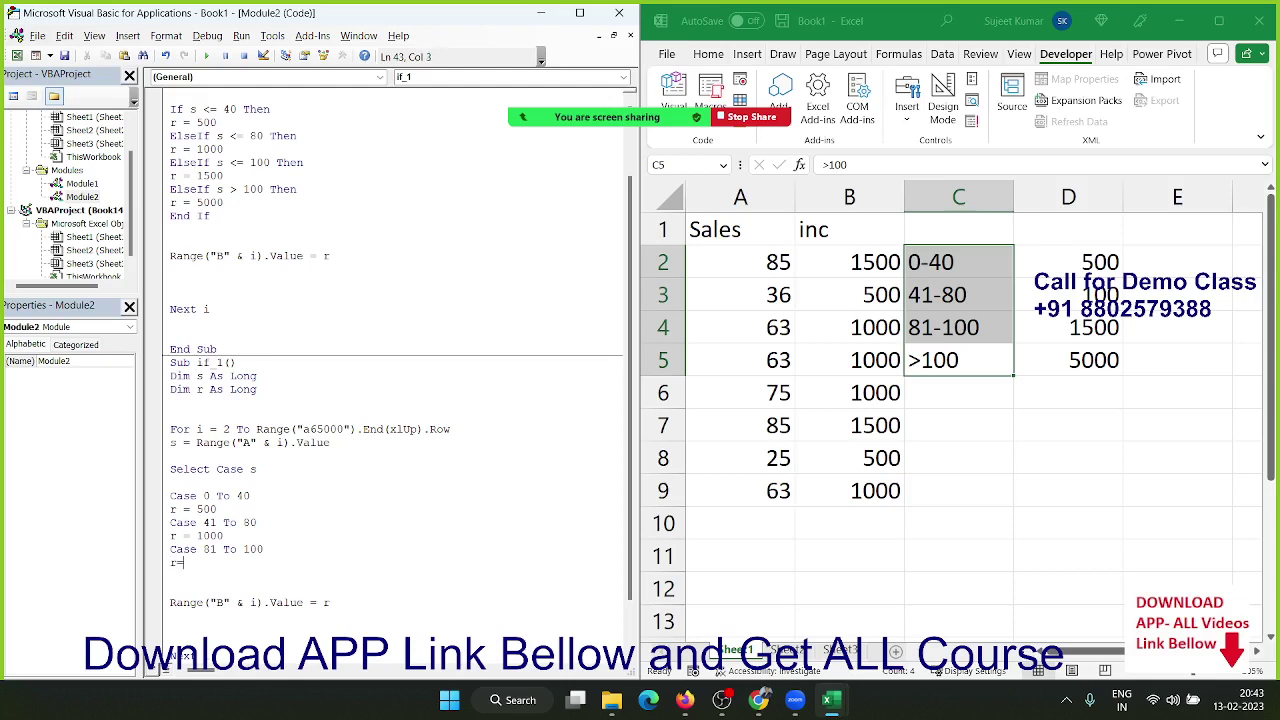
type("1500")
key("Return")
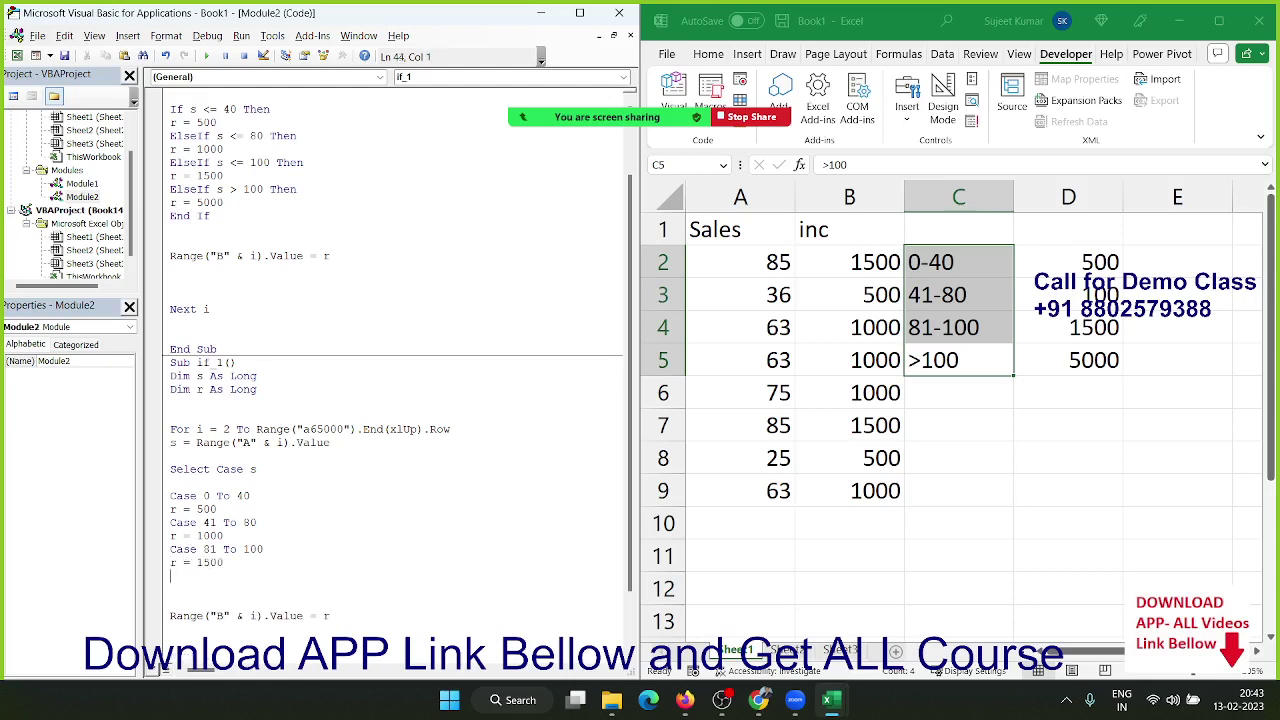
type("case ")
type(">")
type("100")
key("Return")
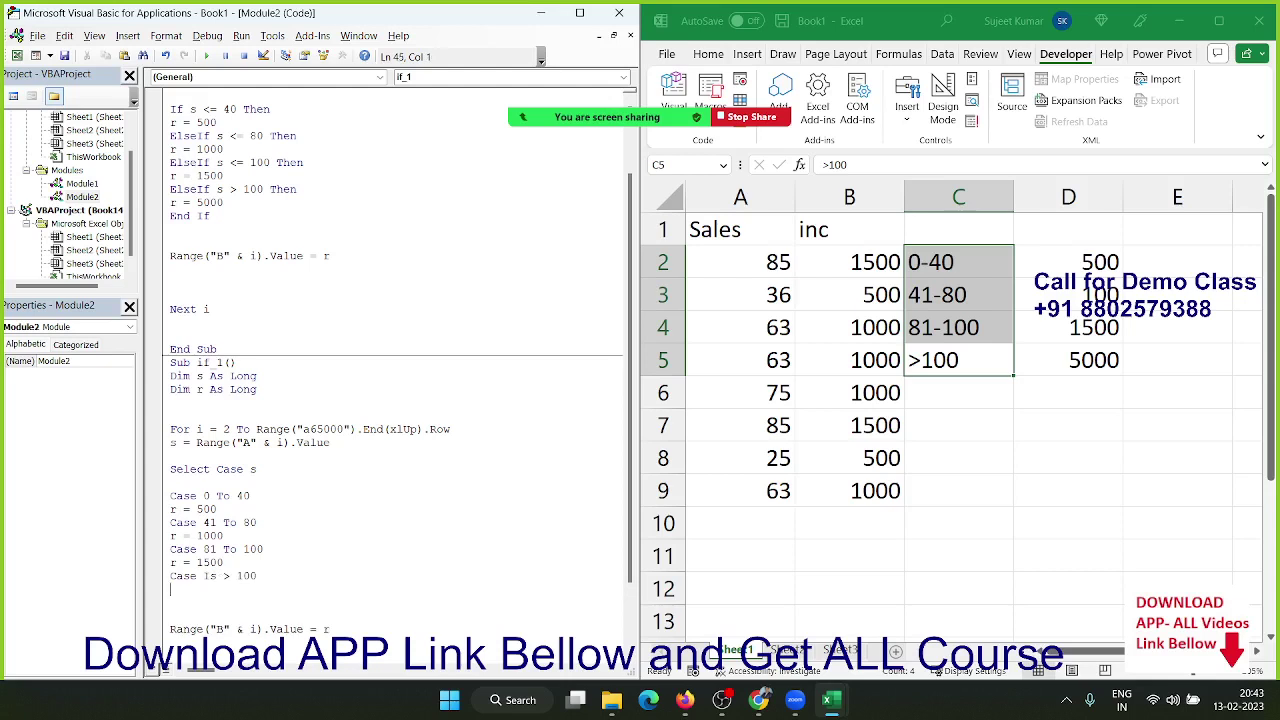
type("r=")
type("2")
key("BackSpace")
type("5000")
key("Return")
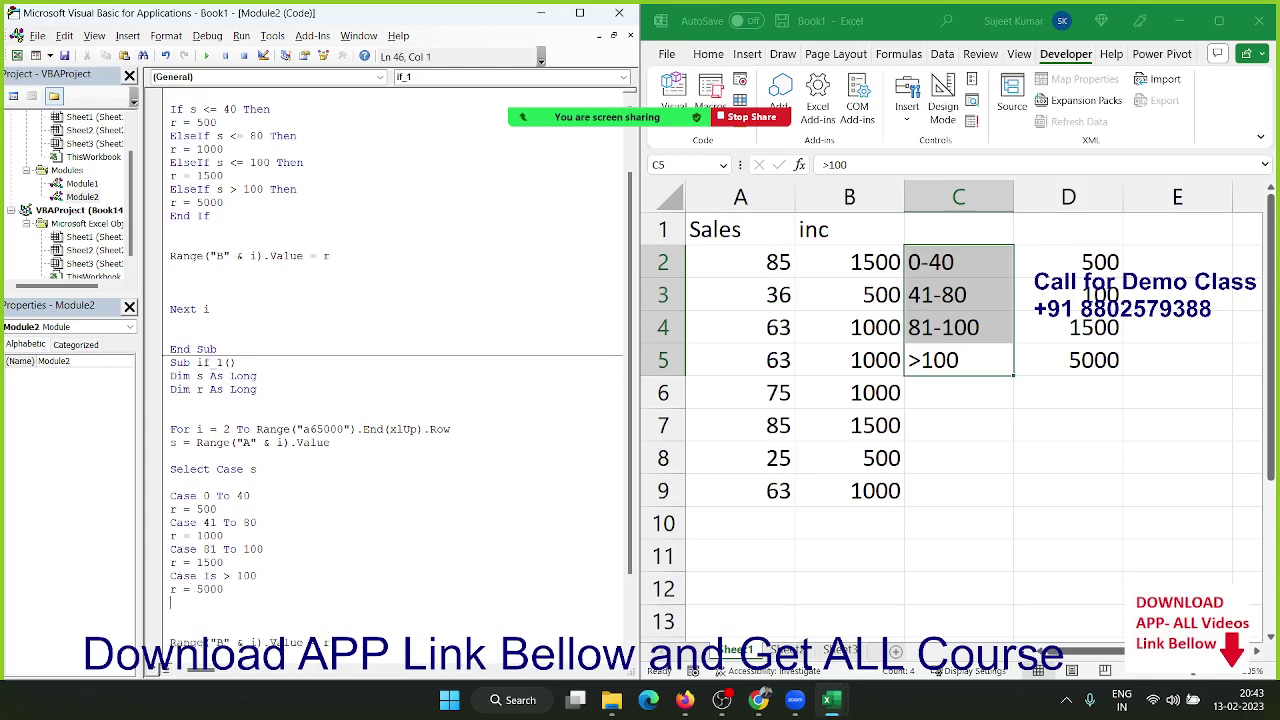
type("endc ")
type("selec")
type("t")
key("Return")
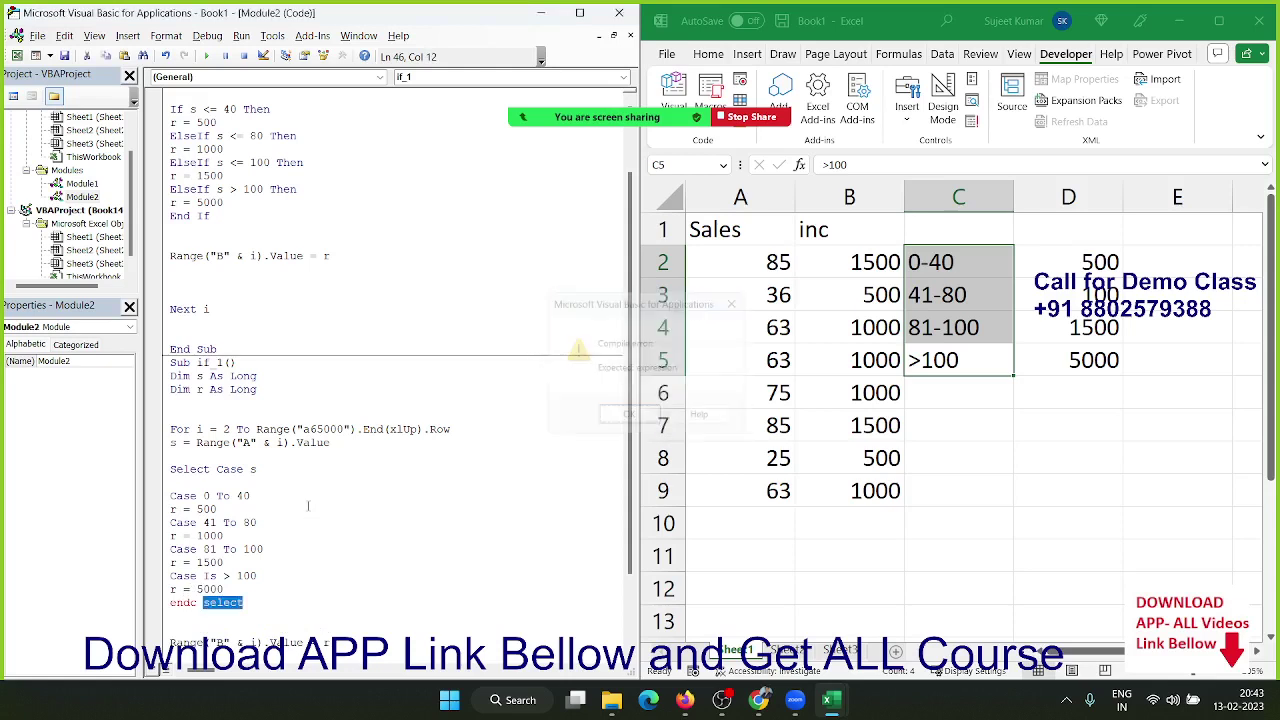
key("Return")
key("BackSpace")
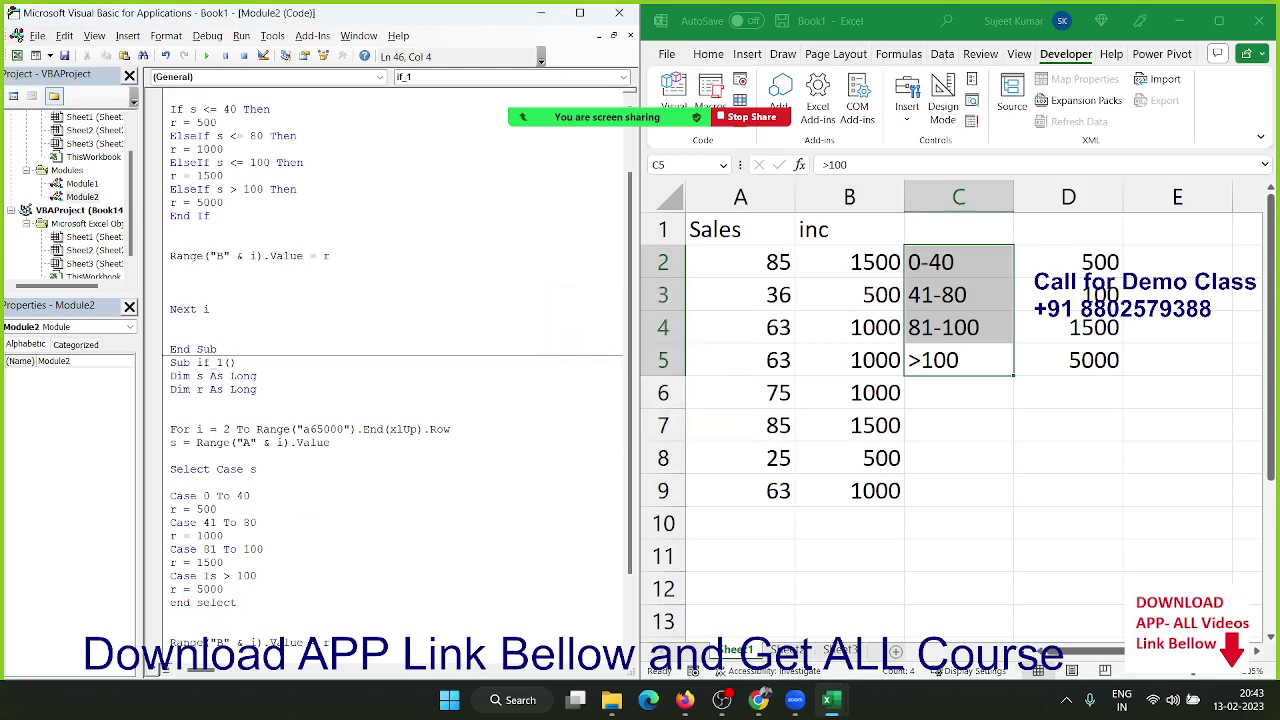
key("Down")
Step: Add Case 10, 20, 30, 40, 80, 90 setting r = 800, then run the macro with F5
scroll(230, 585, "down", 3)
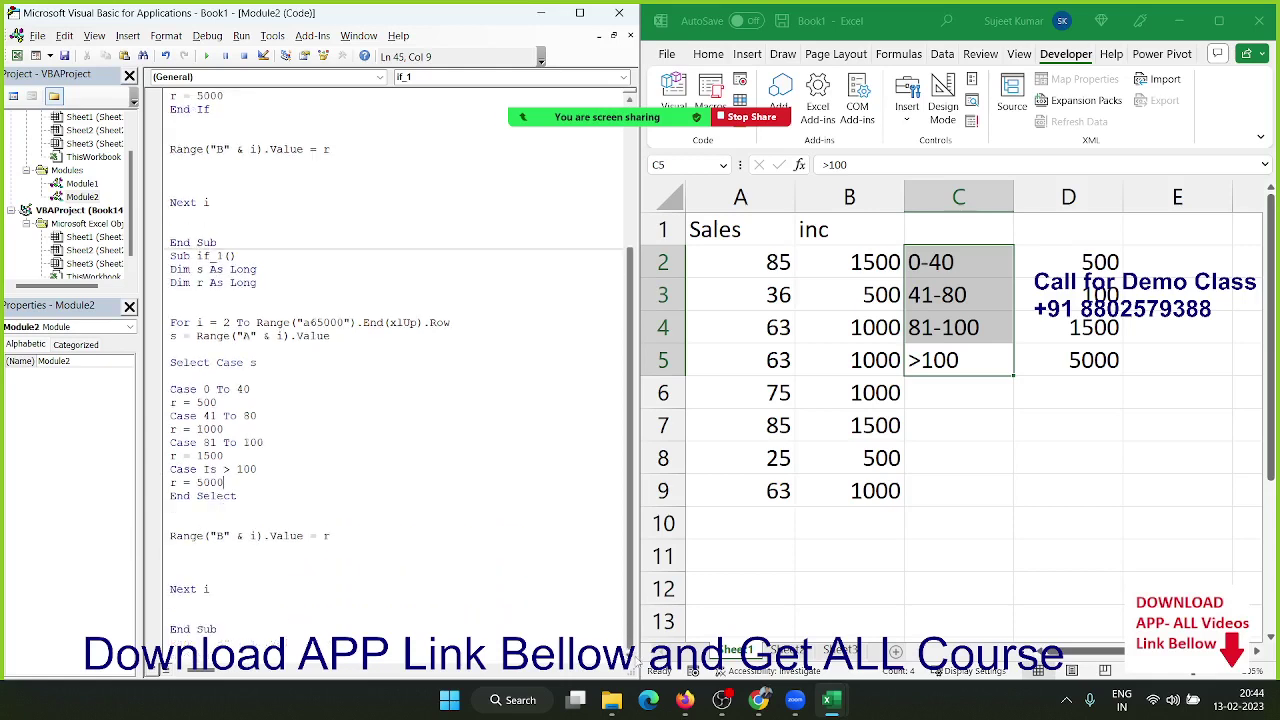
key("Return")
type("ca")
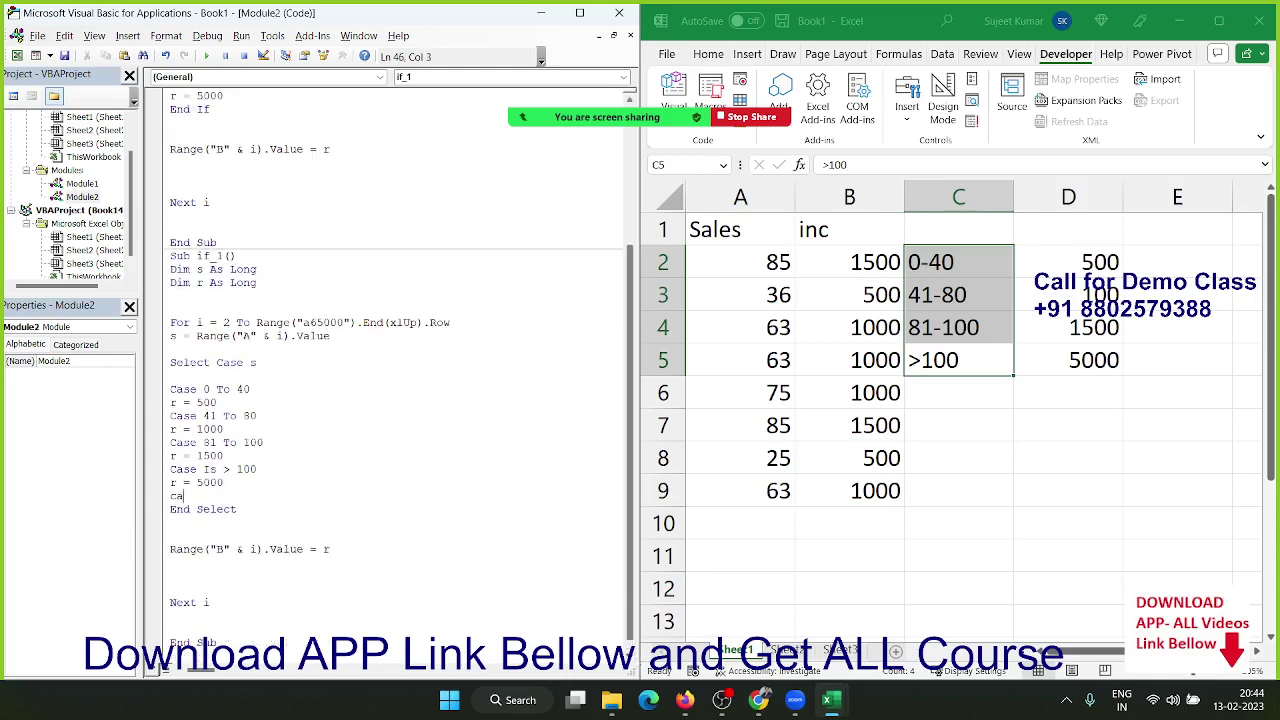
type("se ")
type("10,20,3")
type("0,40,80,90")
key("Return")
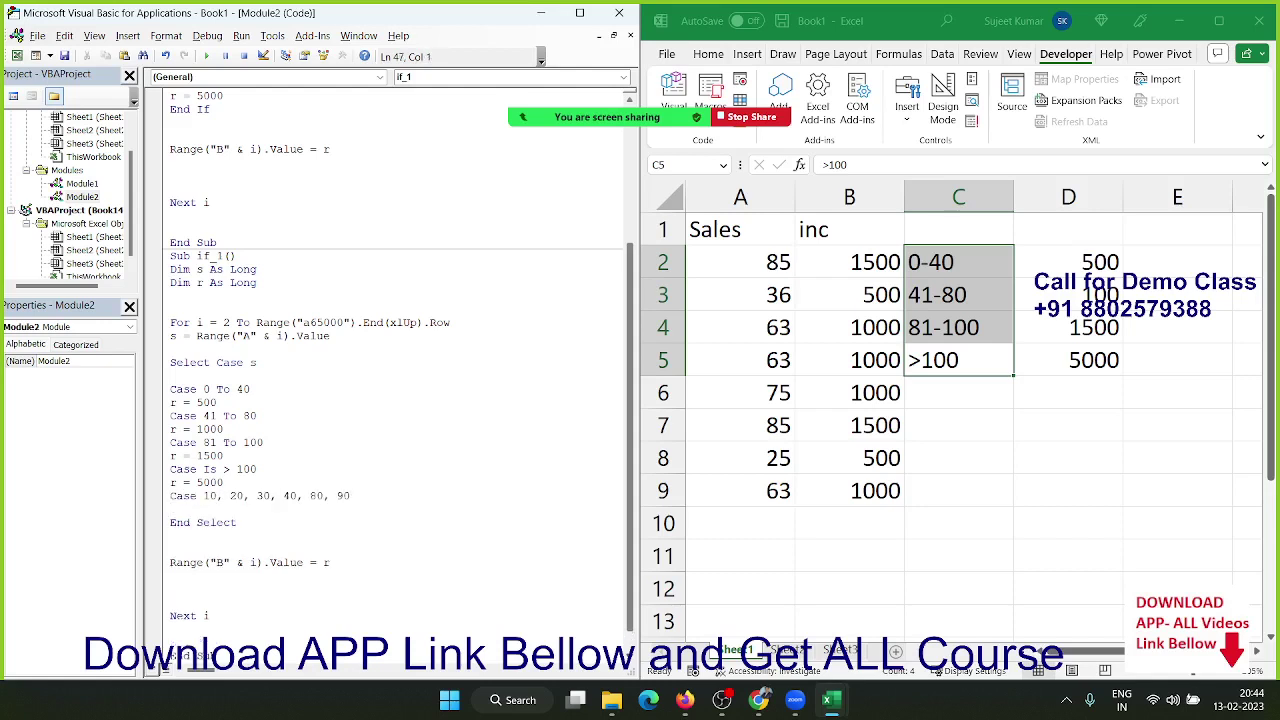
type("r=800")
key("Return")
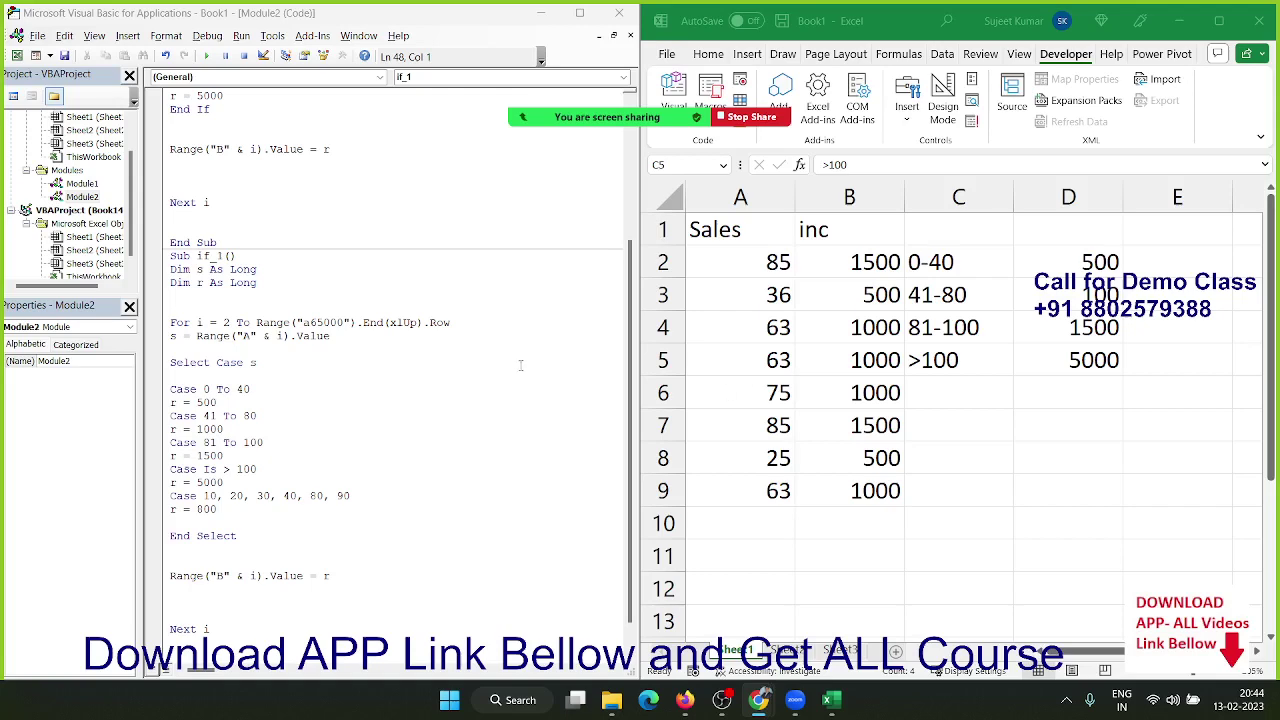
left_click(252, 388)
key("F5")
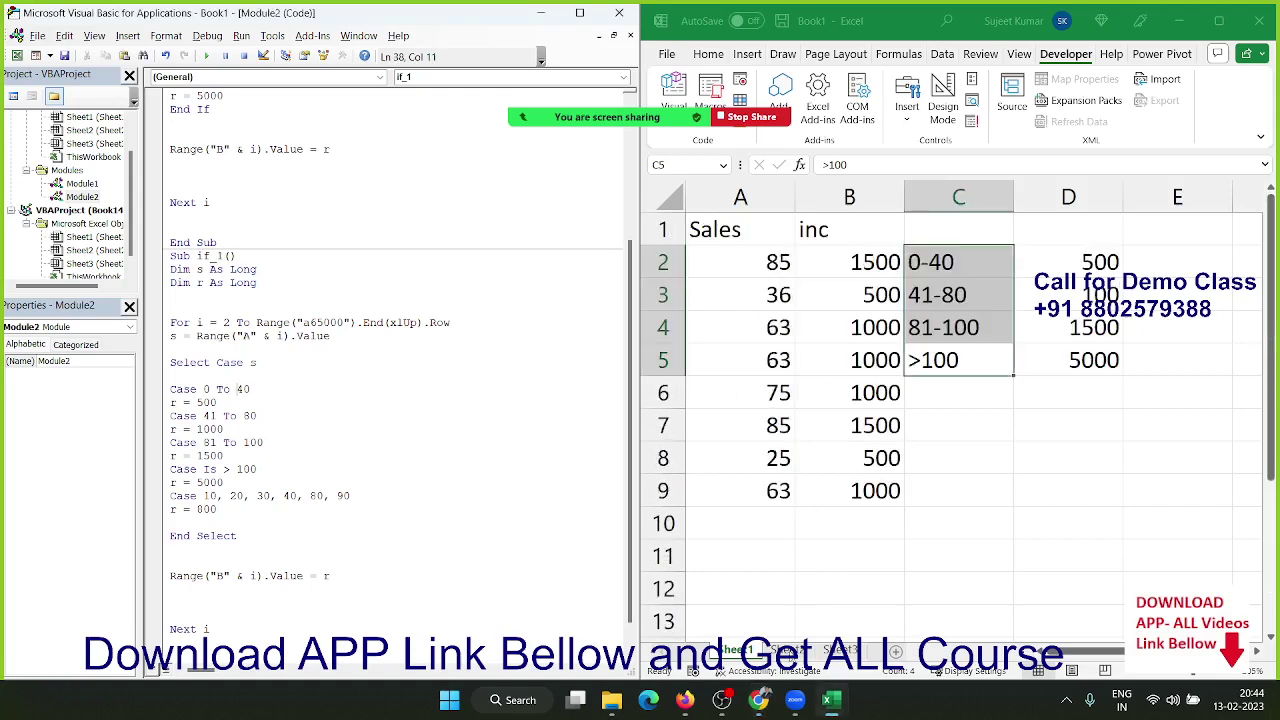
Step: On Sheet2, enter the heading Unit in A1
left_click(787, 650)
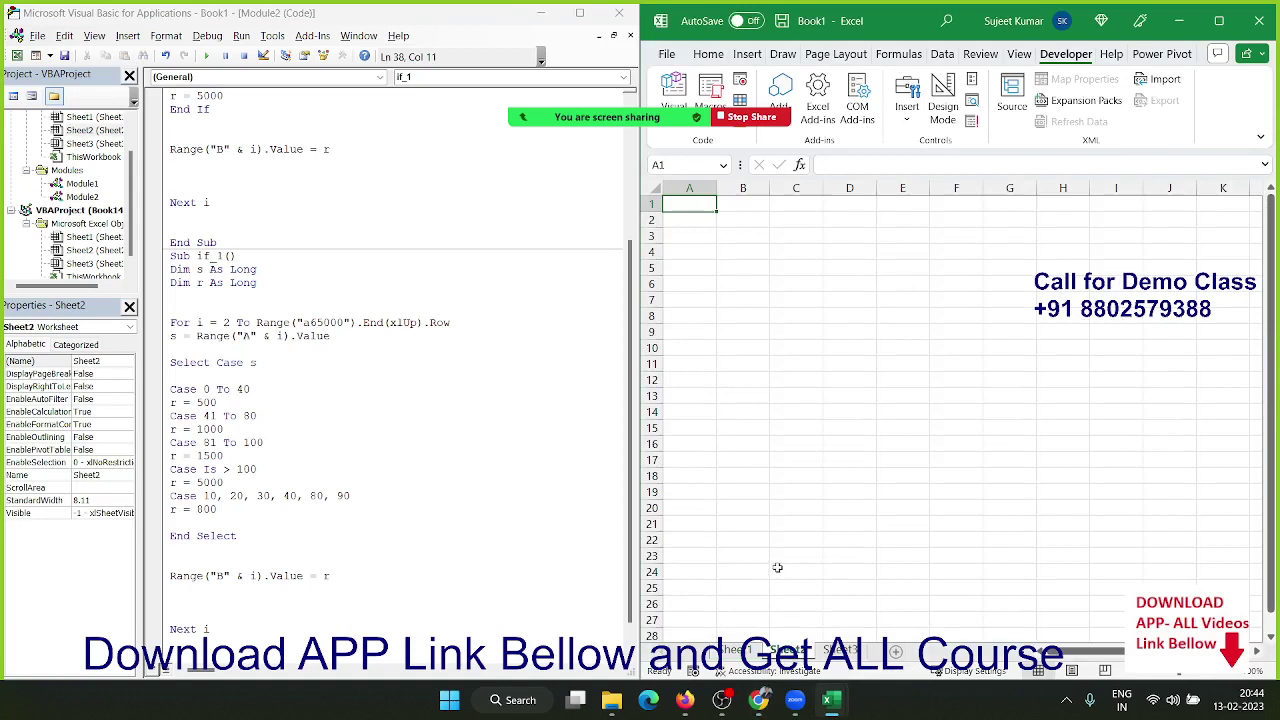
type("Unit")
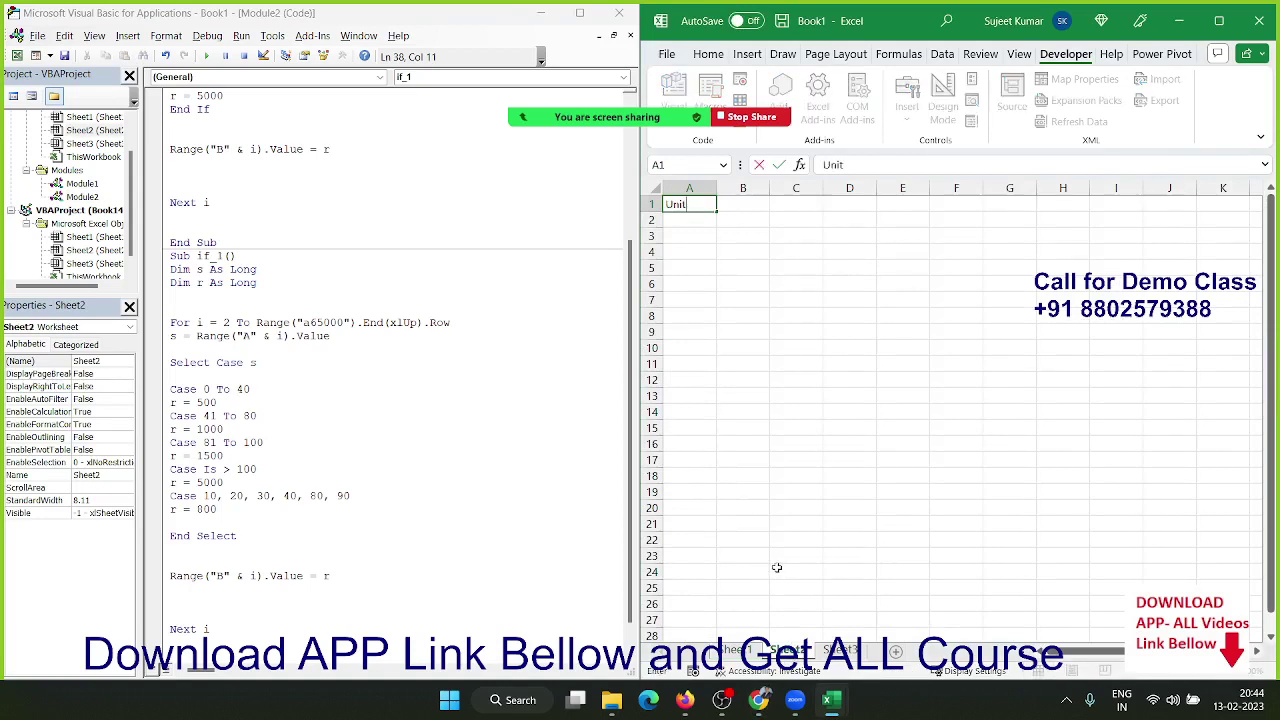
key("Return")
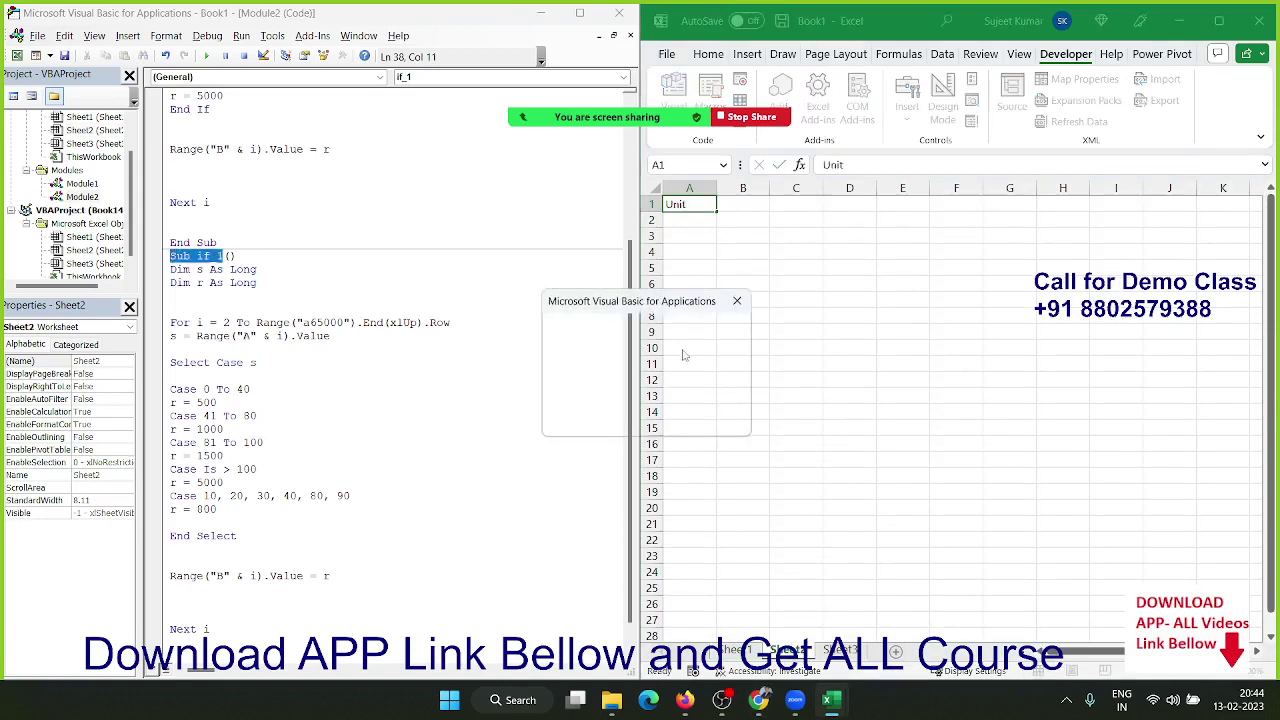
Step: Dismiss the compile error and rename the macro from if_1 to if_2
left_click(604, 310)
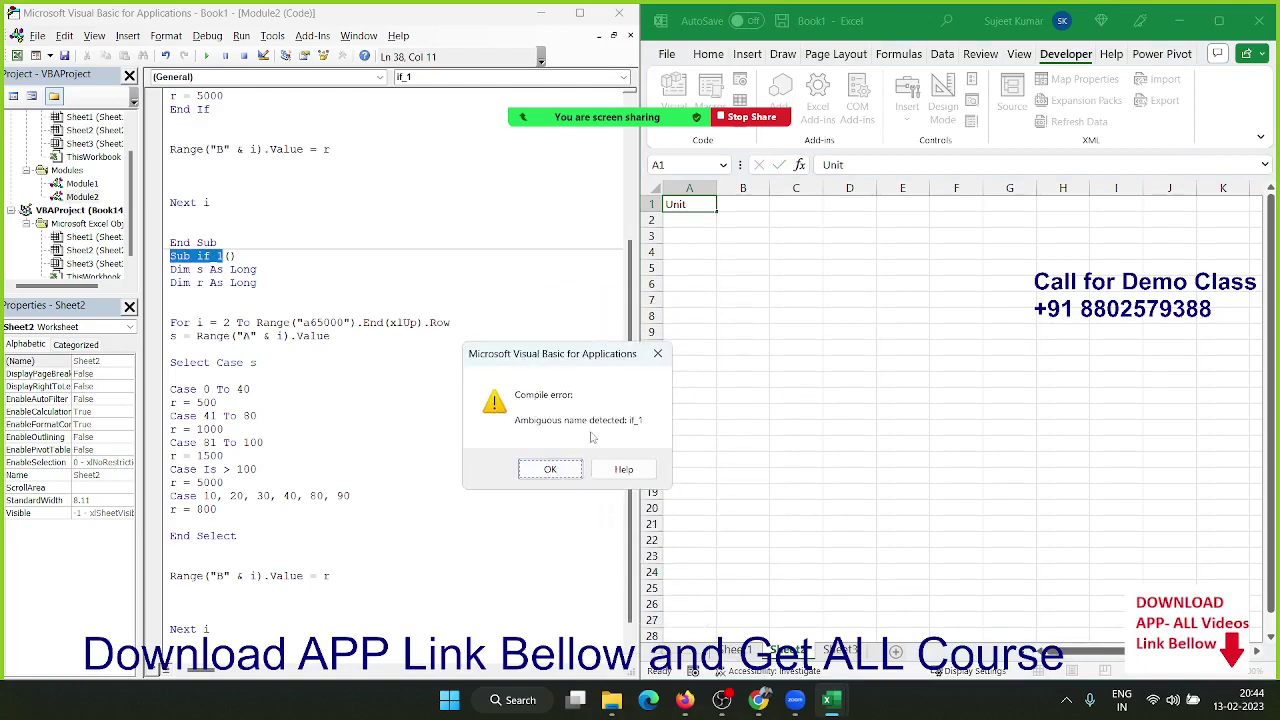
left_click(656, 355)
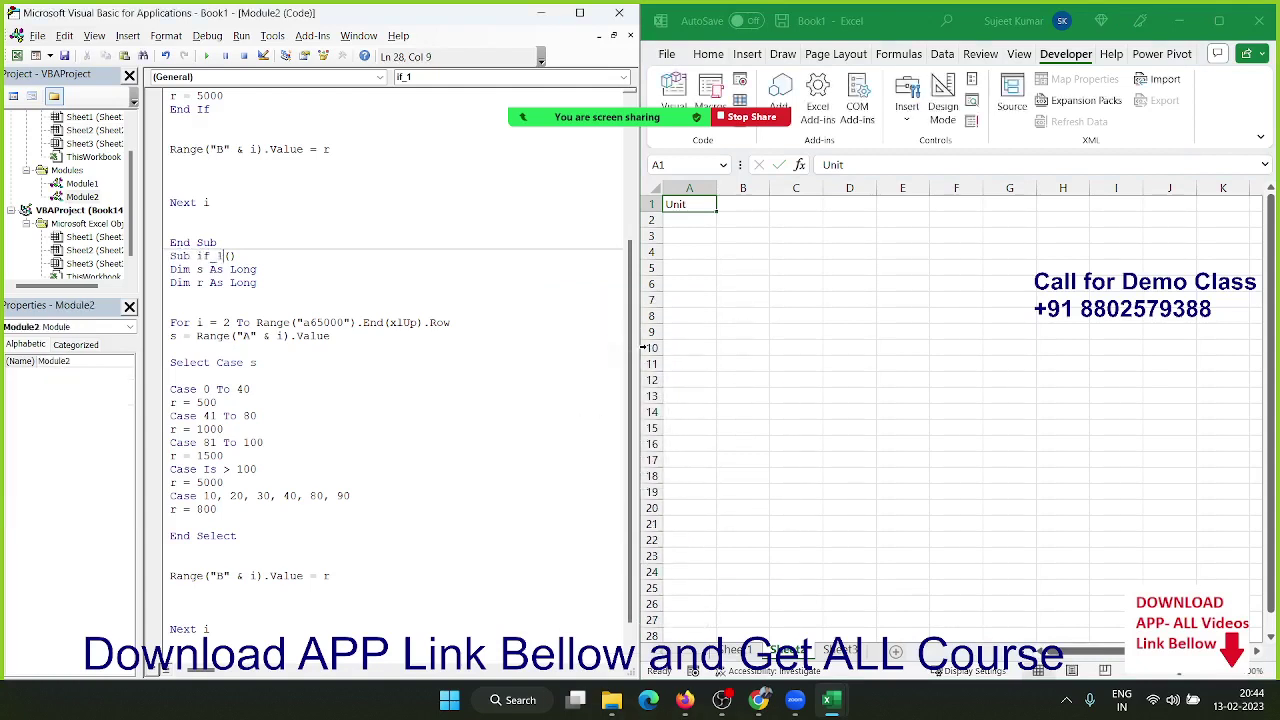
key("BackSpace")
type("2")
Step: Enter the unit values 856, 265, 3253, 635, 365 and 6325 in A2:A7
left_click(822, 282)
left_click(684, 222)
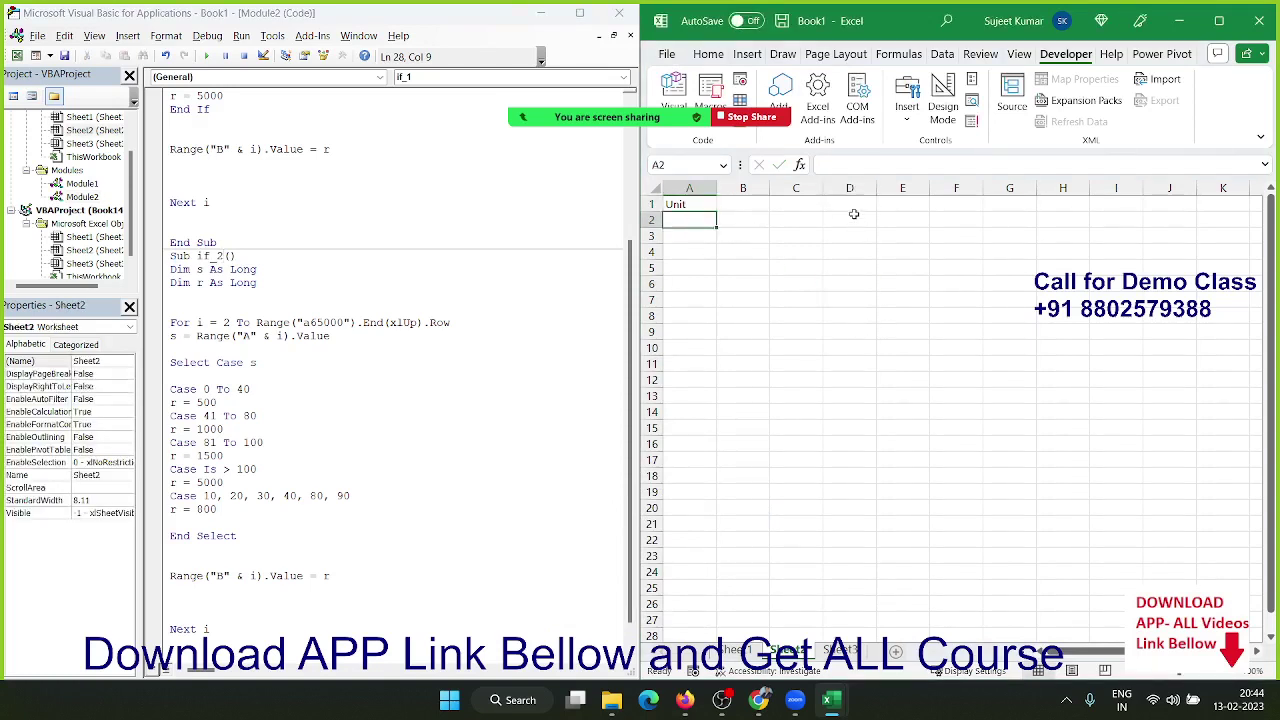
type("856")
key("Return")
type("265")
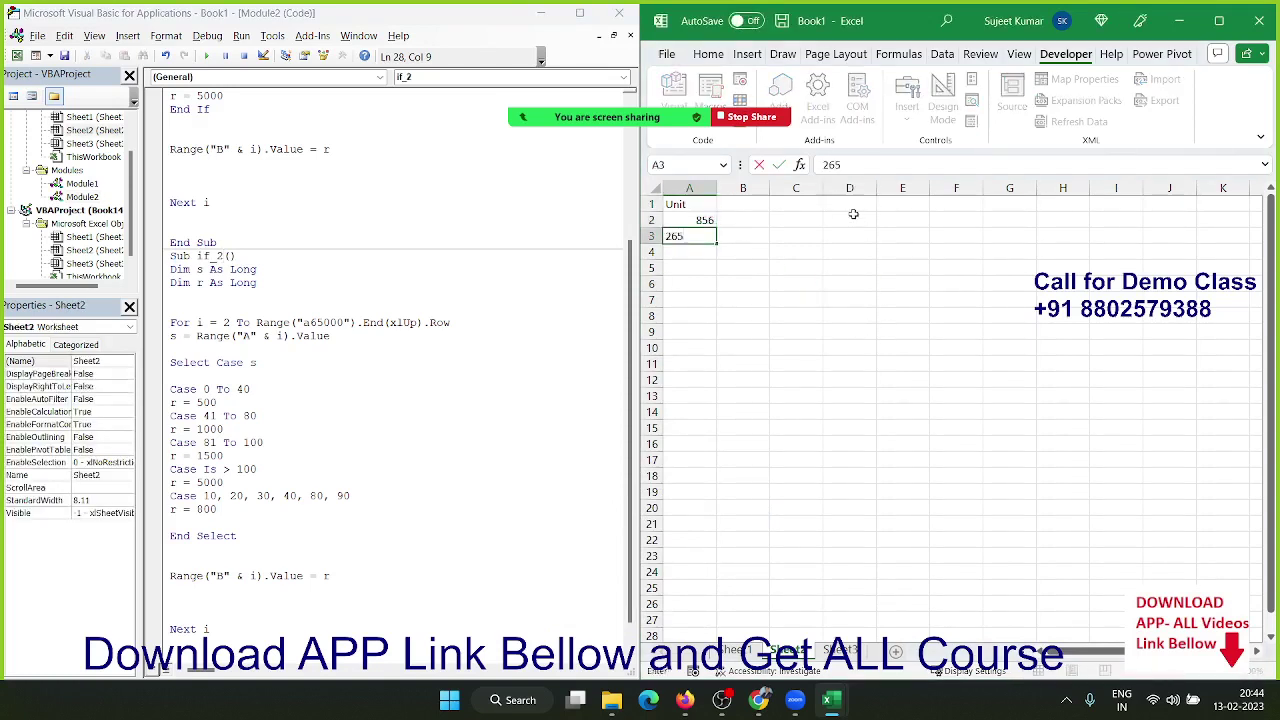
key("Return")
type("3253")
key("Return")
type("63")
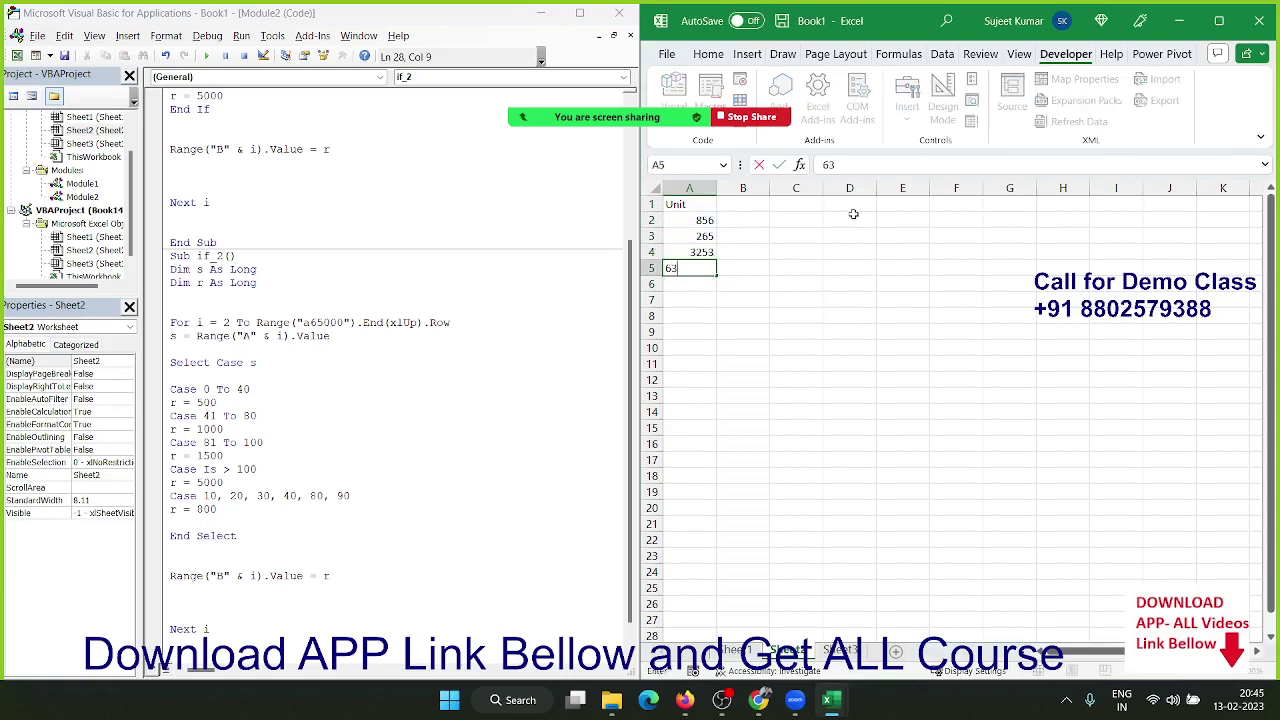
type("5")
key("Return")
type("365")
key("Return")
type("63")
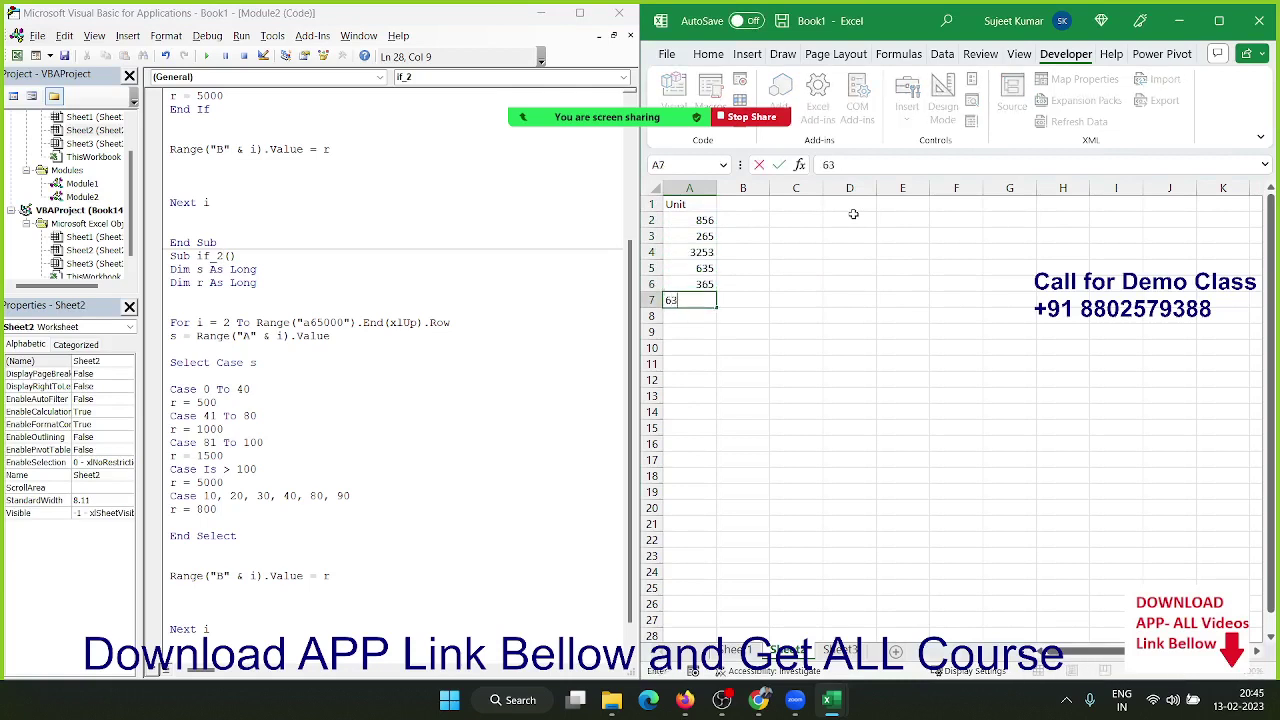
type("25")
key("Return")
Step: Start the slab table with the range 0-400 in D2
left_click(846, 220)
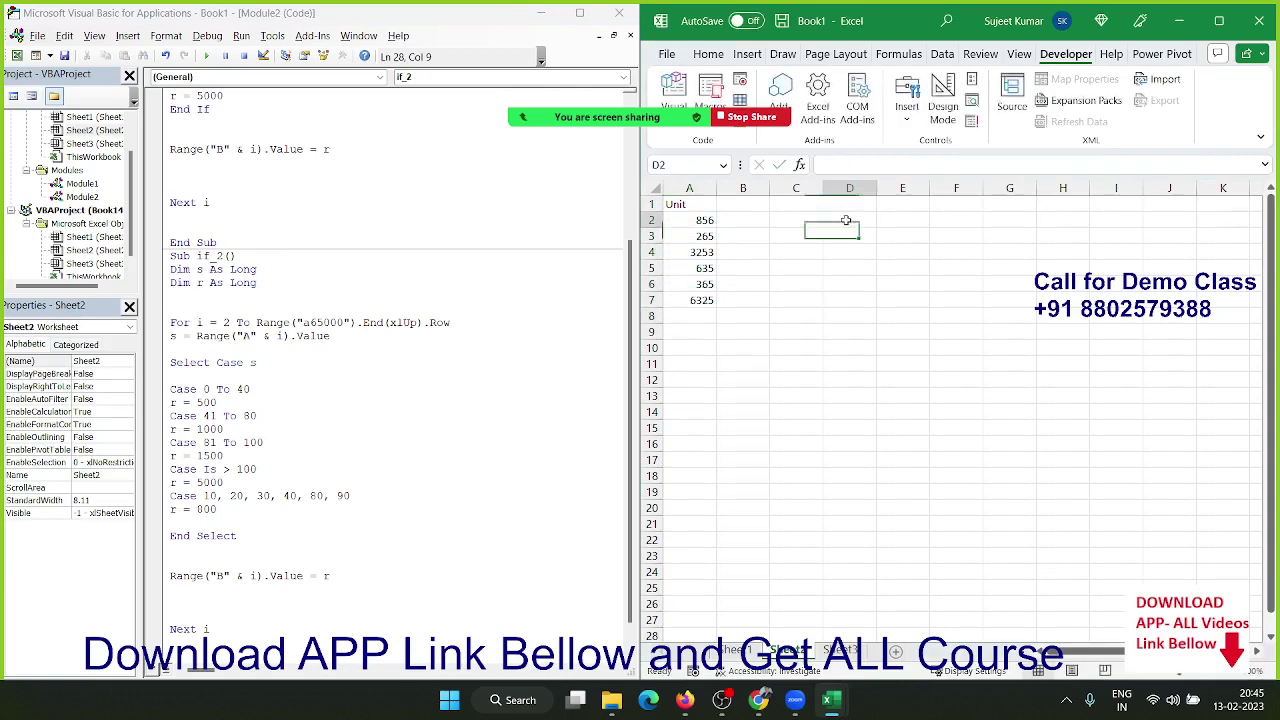
type("0")
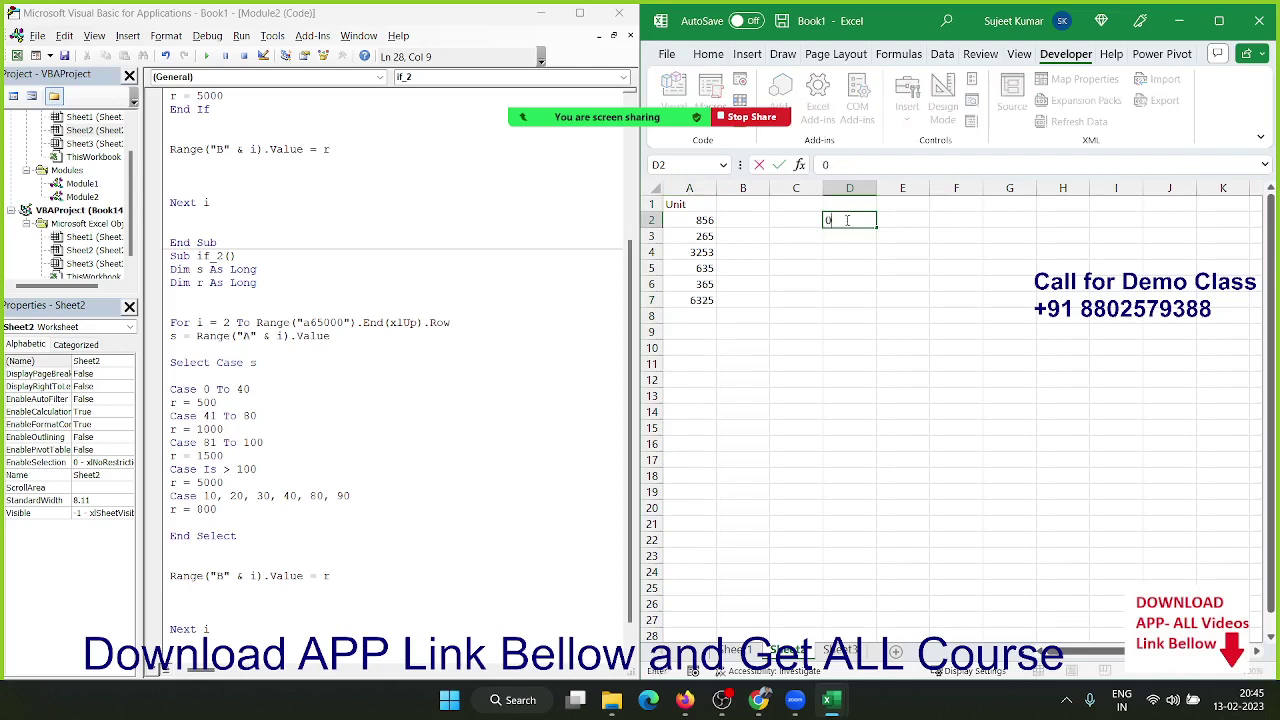
type("-400")
key("Tab")
Step: Give the first slab rate 3, and add slab 401-1000 at rate 5
key("Down")
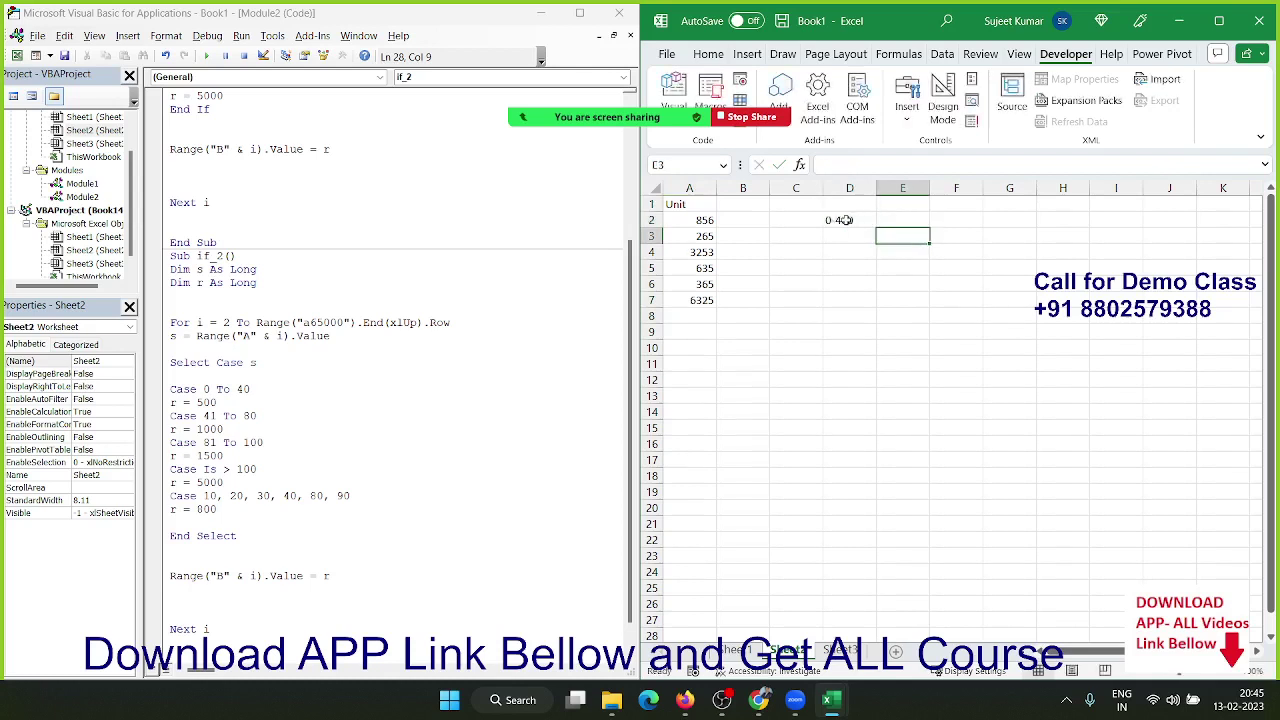
key("Up")
type("3")
key("Return")
key("Left")
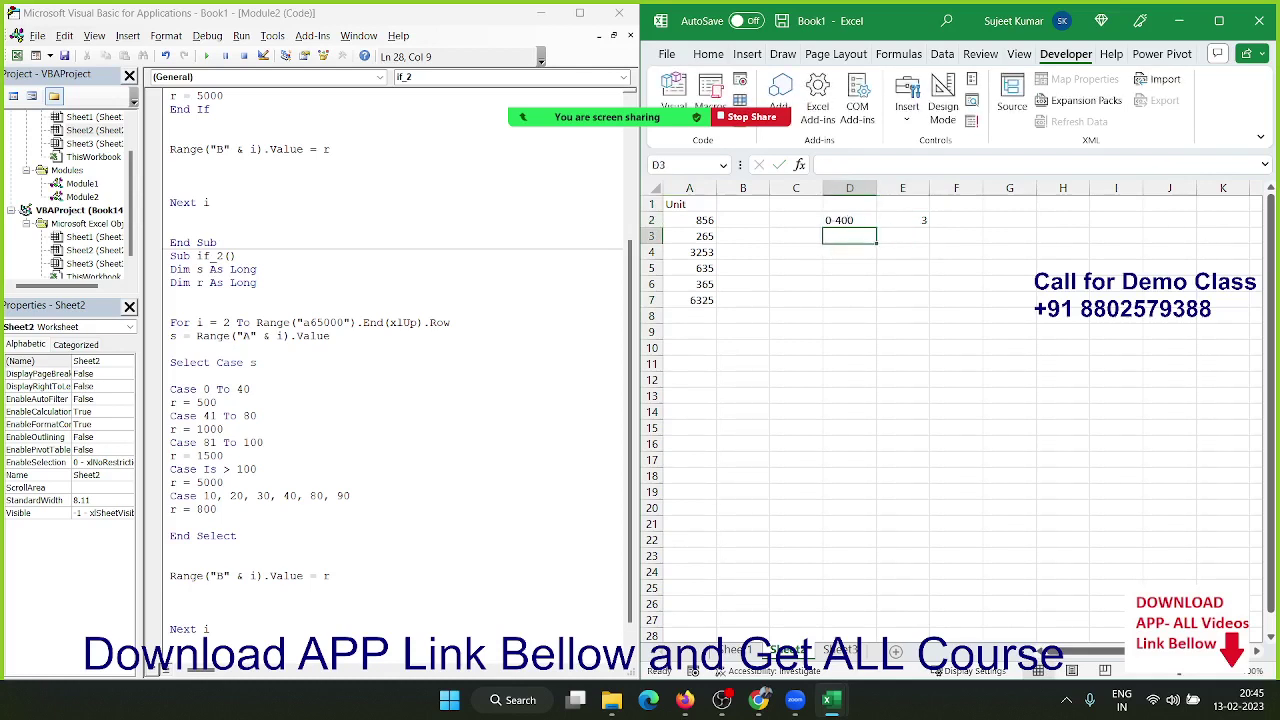
type("41-")
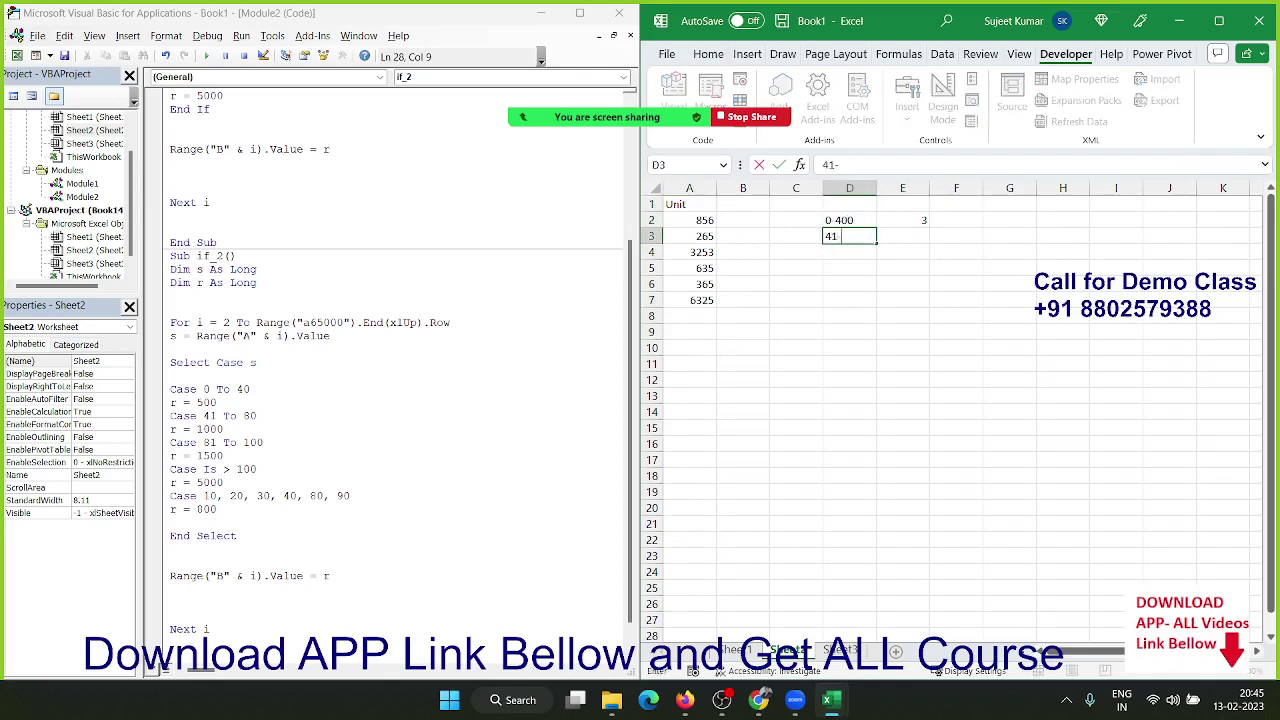
key("BackSpace")
left_click(689, 236)
key("Right")
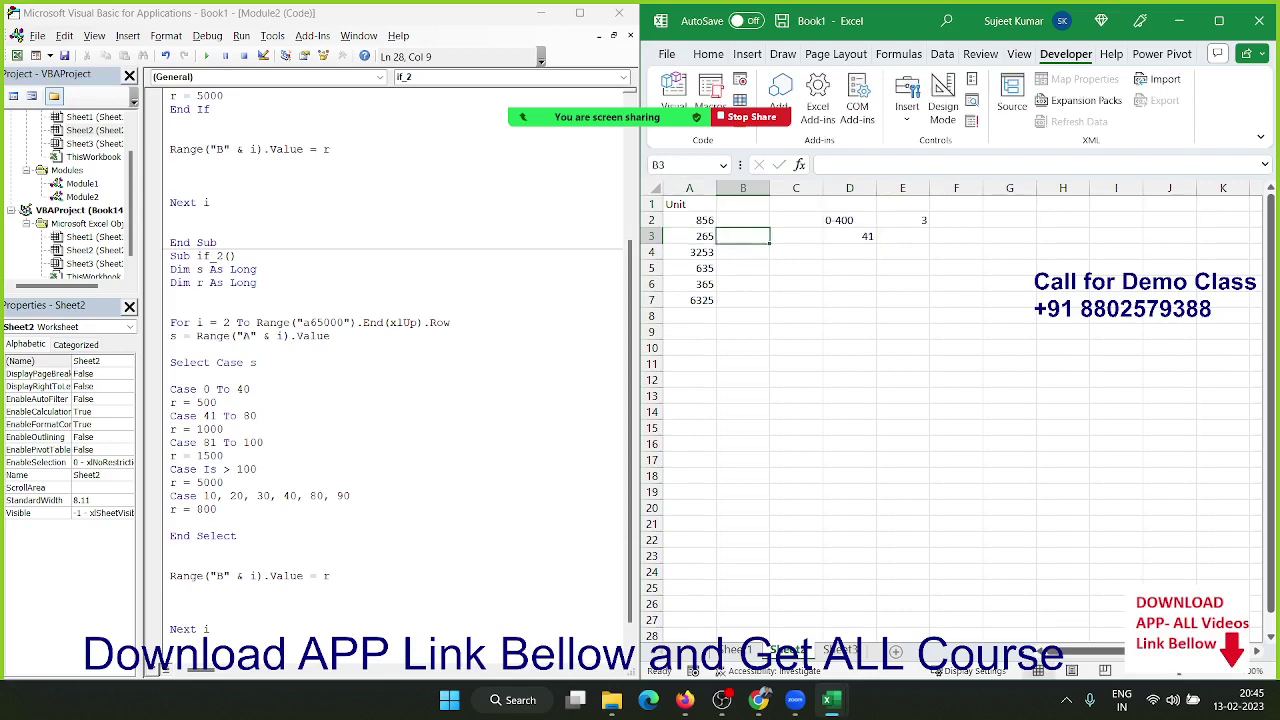
key("Right")
key("Right")
type("40")
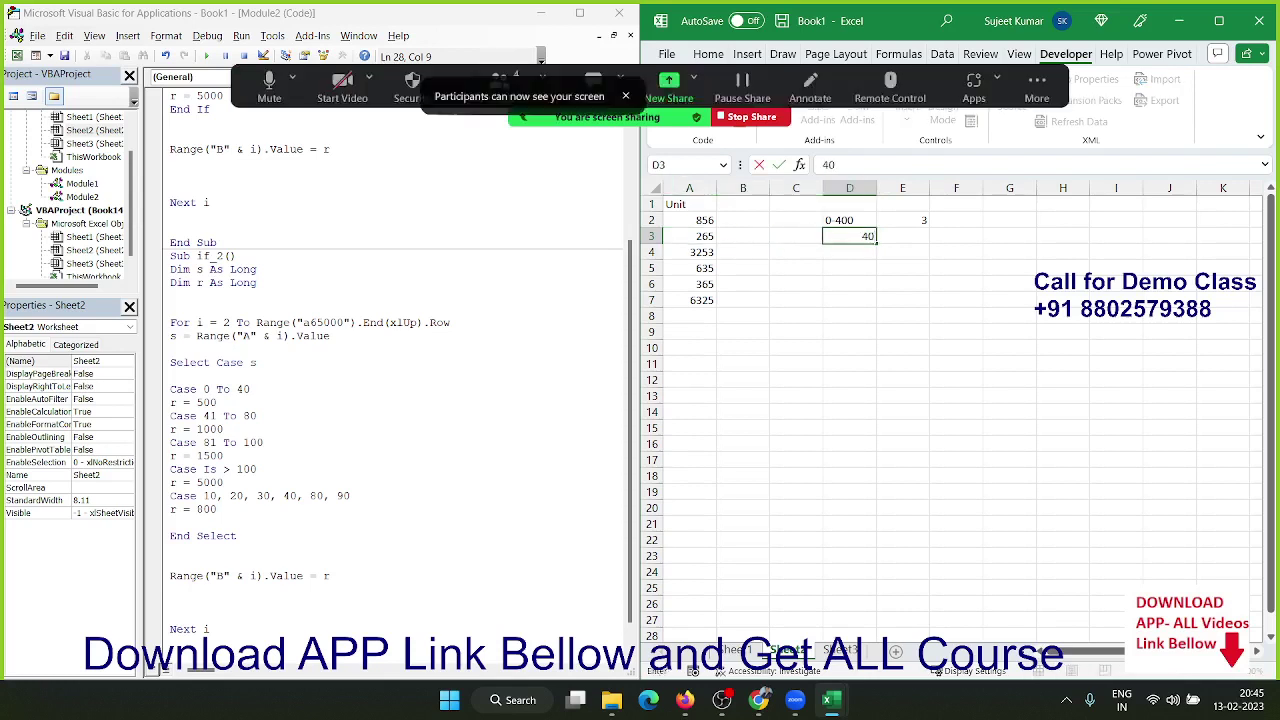
type("1")
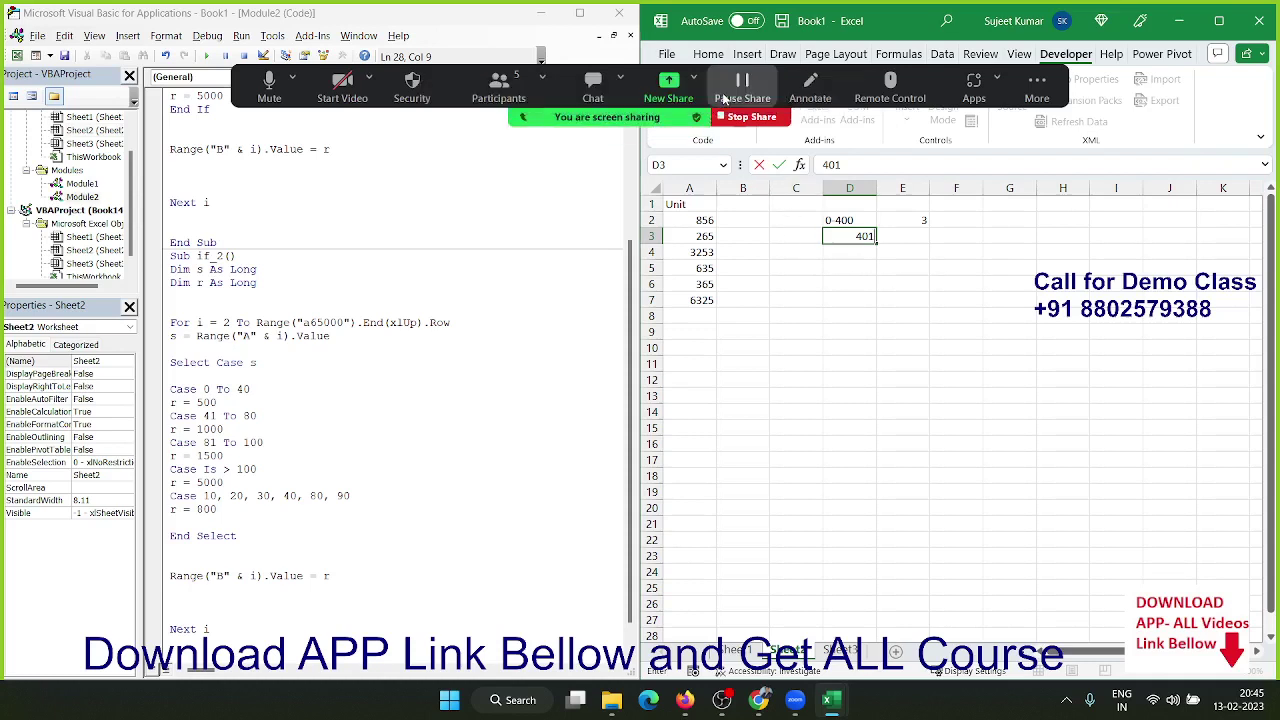
type("-5")
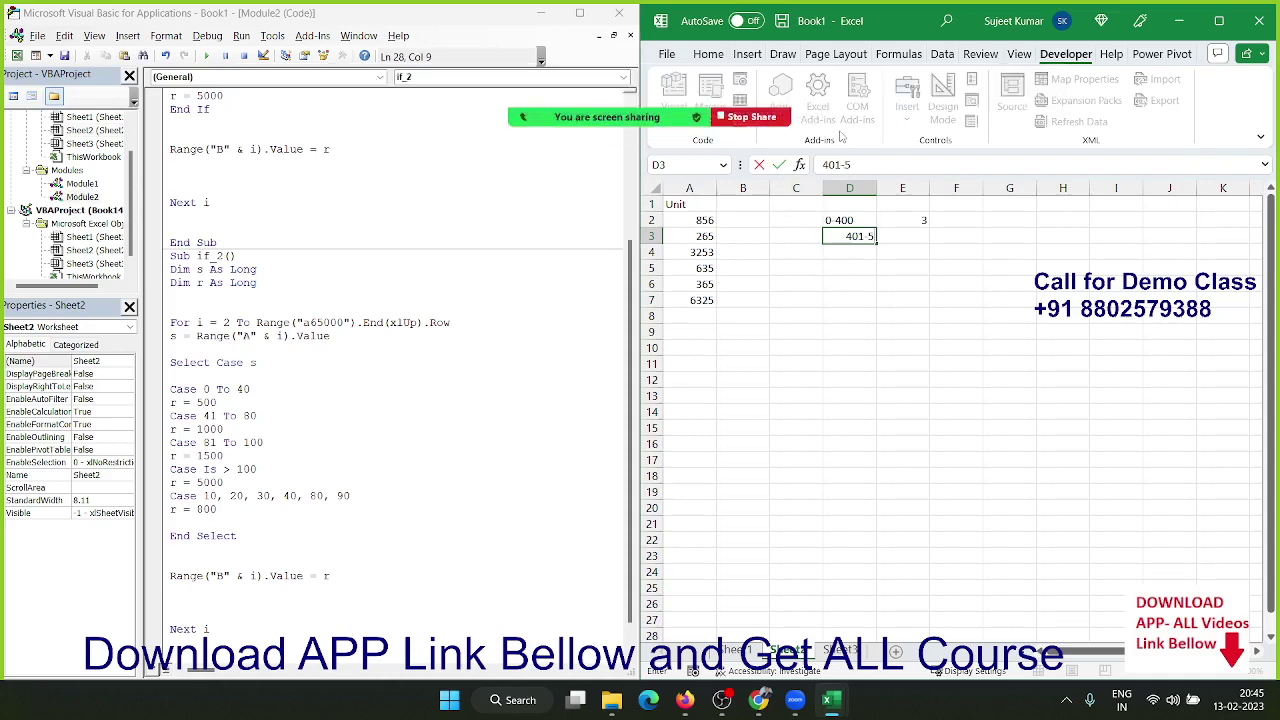
key("BackSpace")
type("1000")
key("Tab")
type("5")
key("Return")
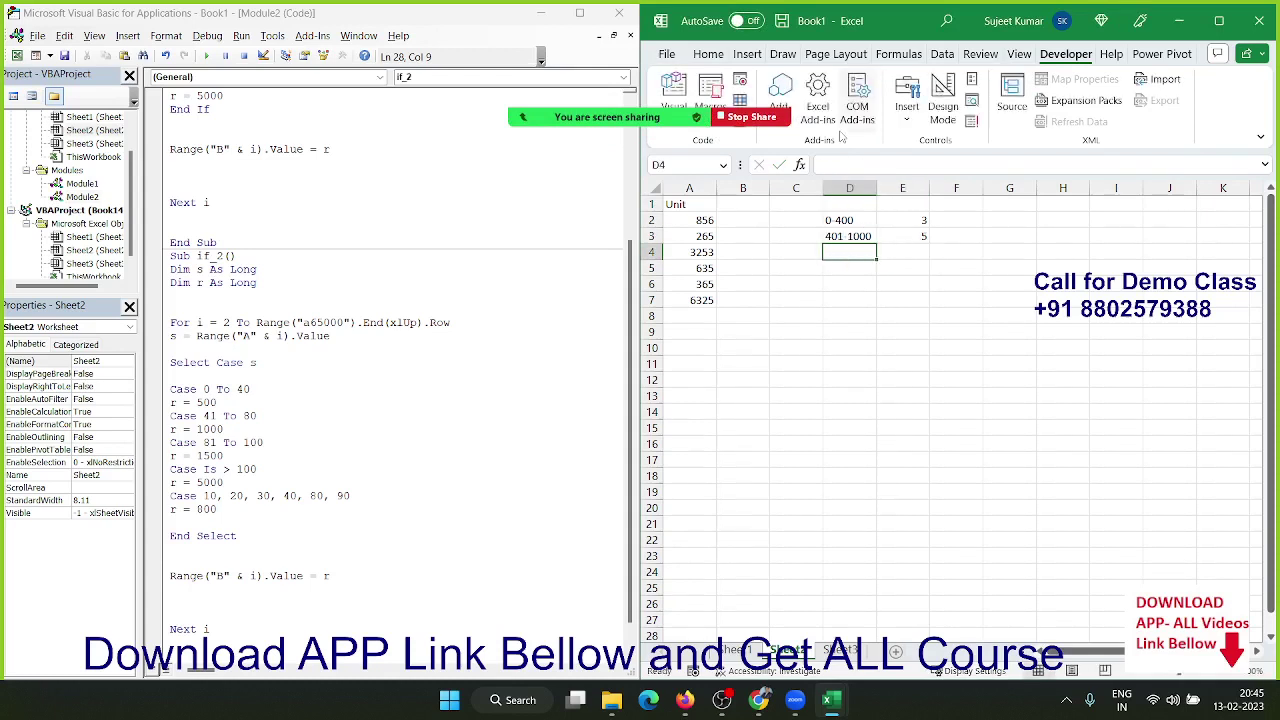
Step: Add slab 1000-2000 at rate 7 and slab >2000 at rate 10
type("1")
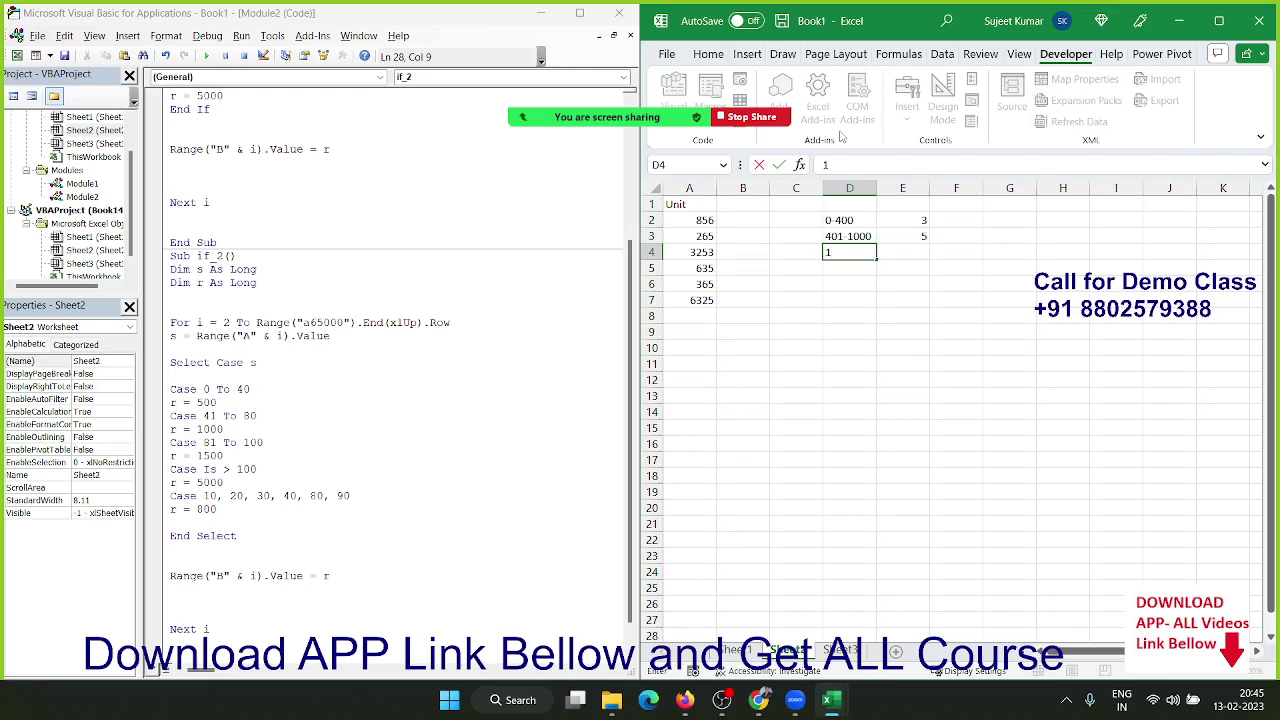
type("00")
type("0-2")
type("000")
key("Tab")
type("7")
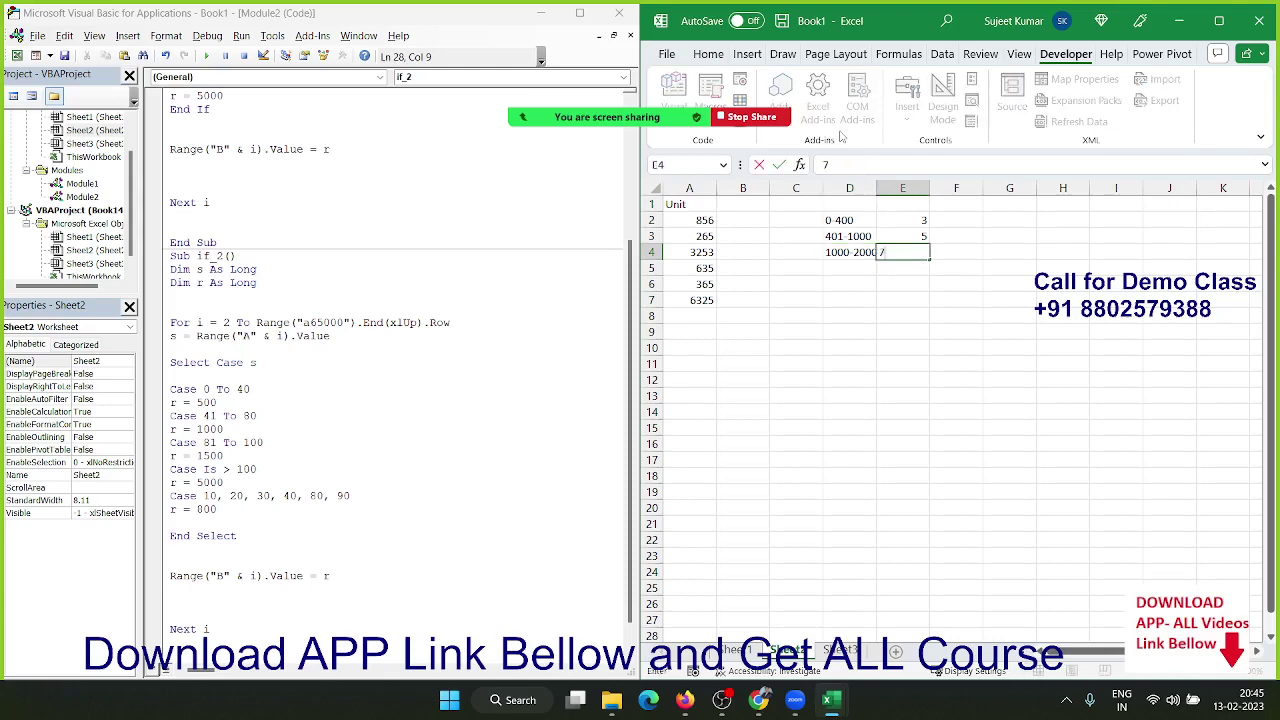
key("Return")
type(">2")
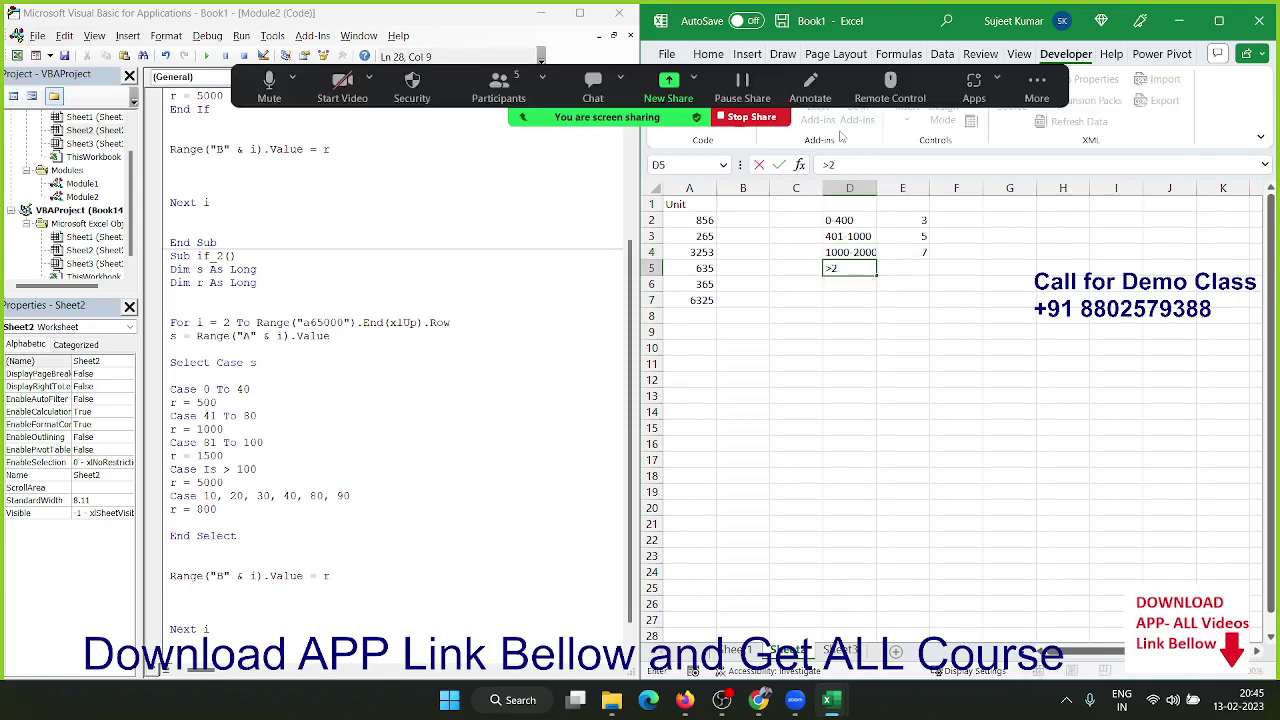
type("000")
key("Tab")
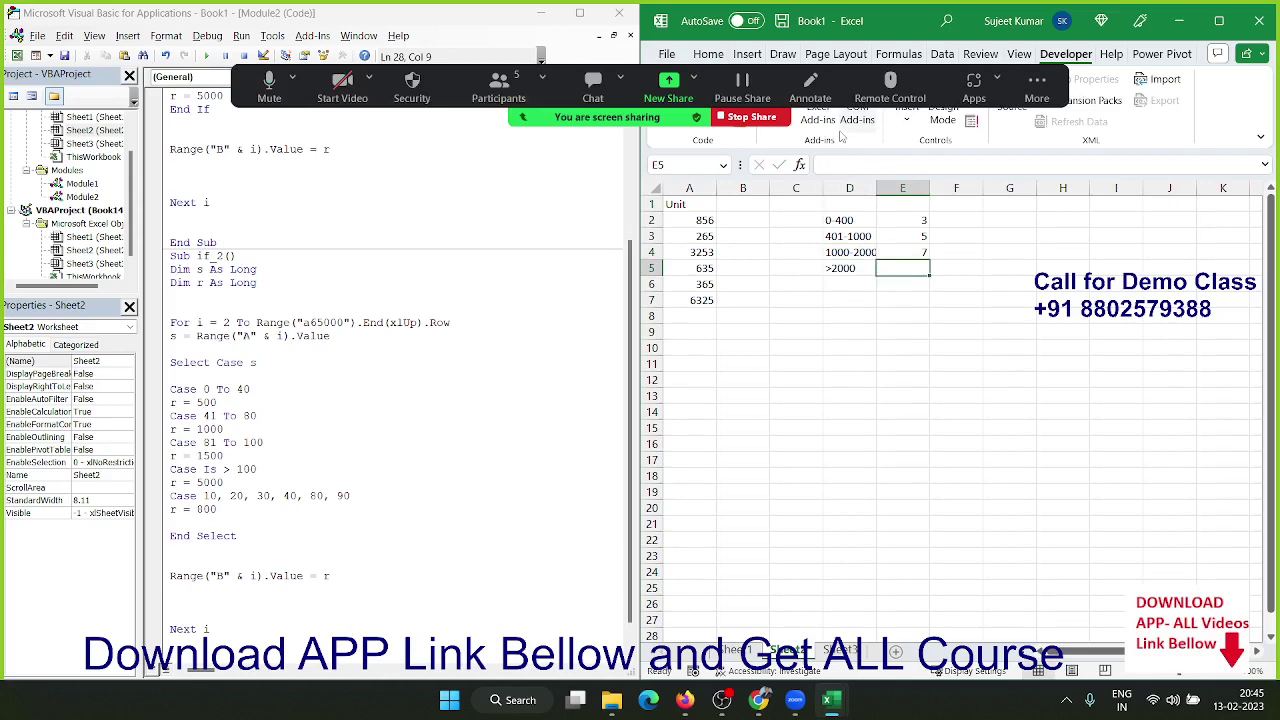
type("10")
key("Return")
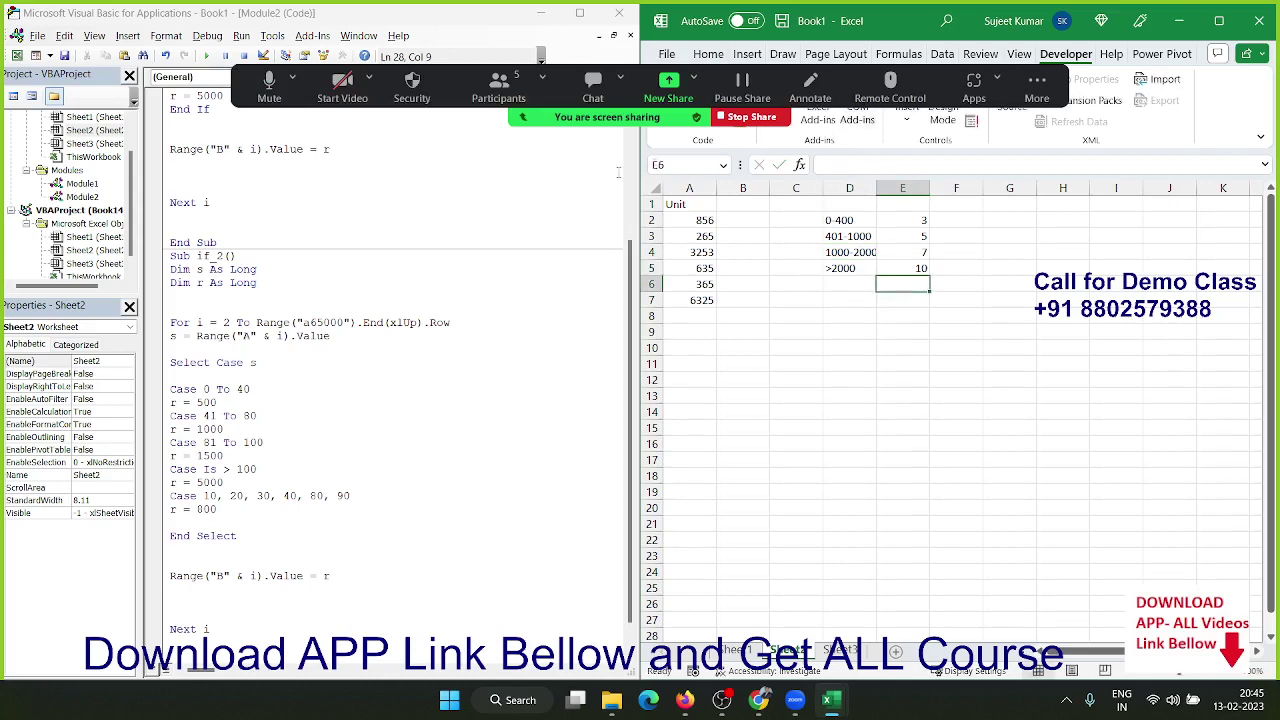
Step: Enter test values: 650 in D8, =400*3 (1200) in E9, and =250*5 (1250) in E10
left_click(845, 323)
type("650")
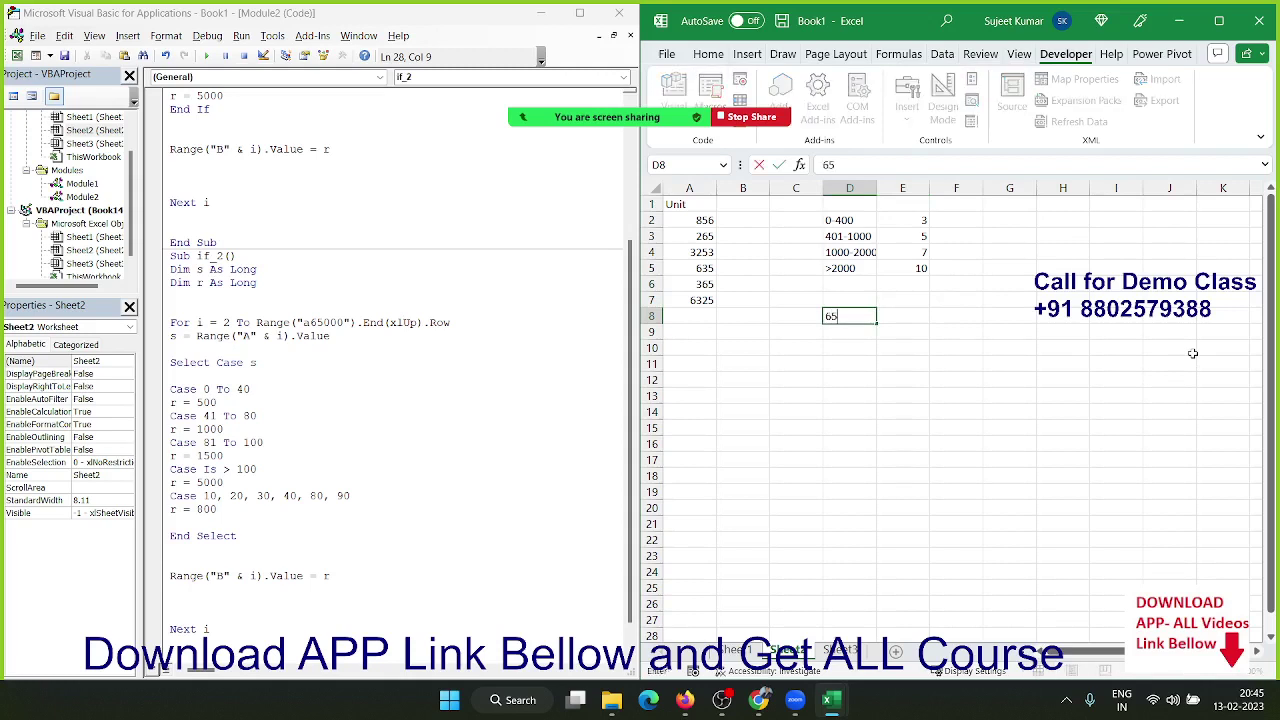
key("Tab")
key("Down")
key("Down")
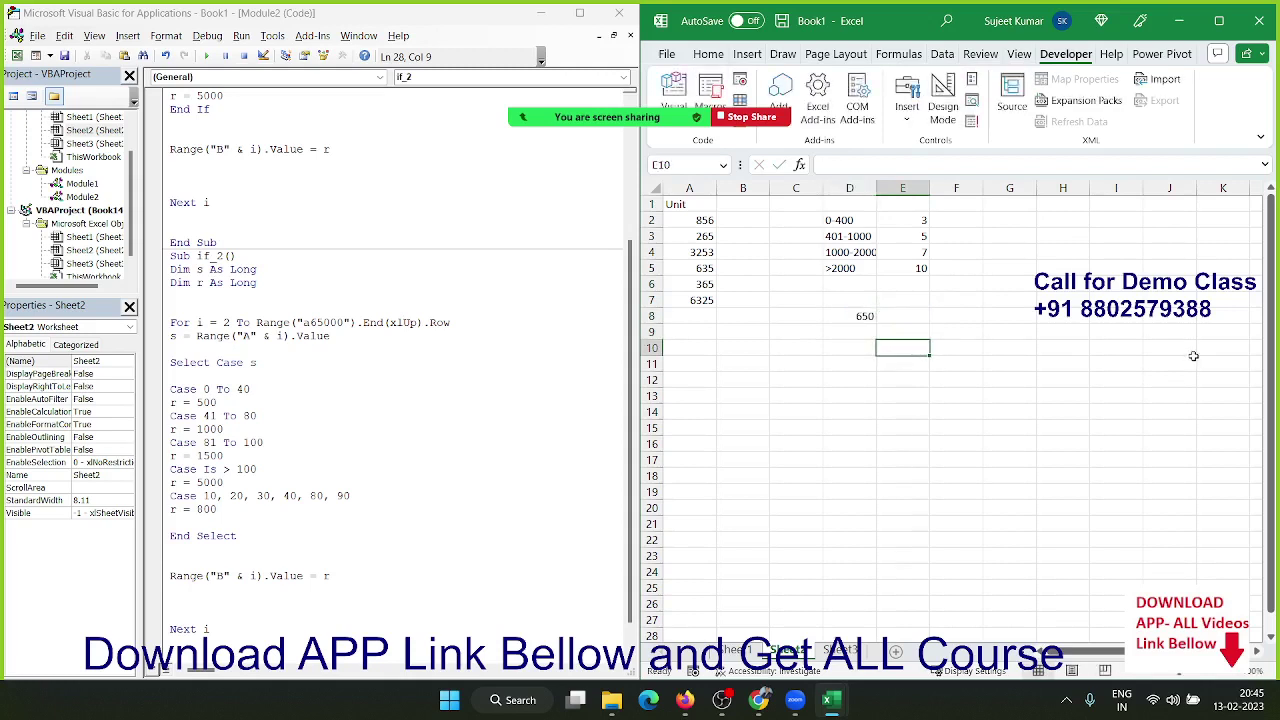
key("Up")
type("=")
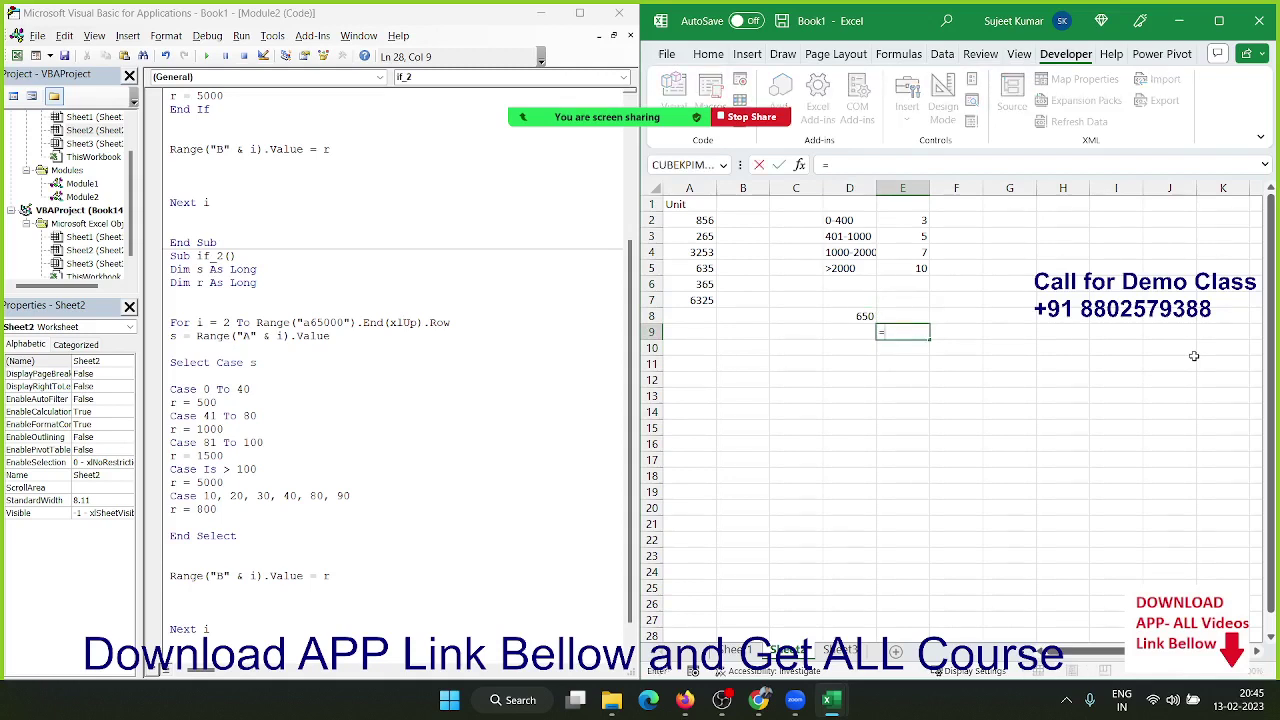
type("400")
type("*3")
key("Return")
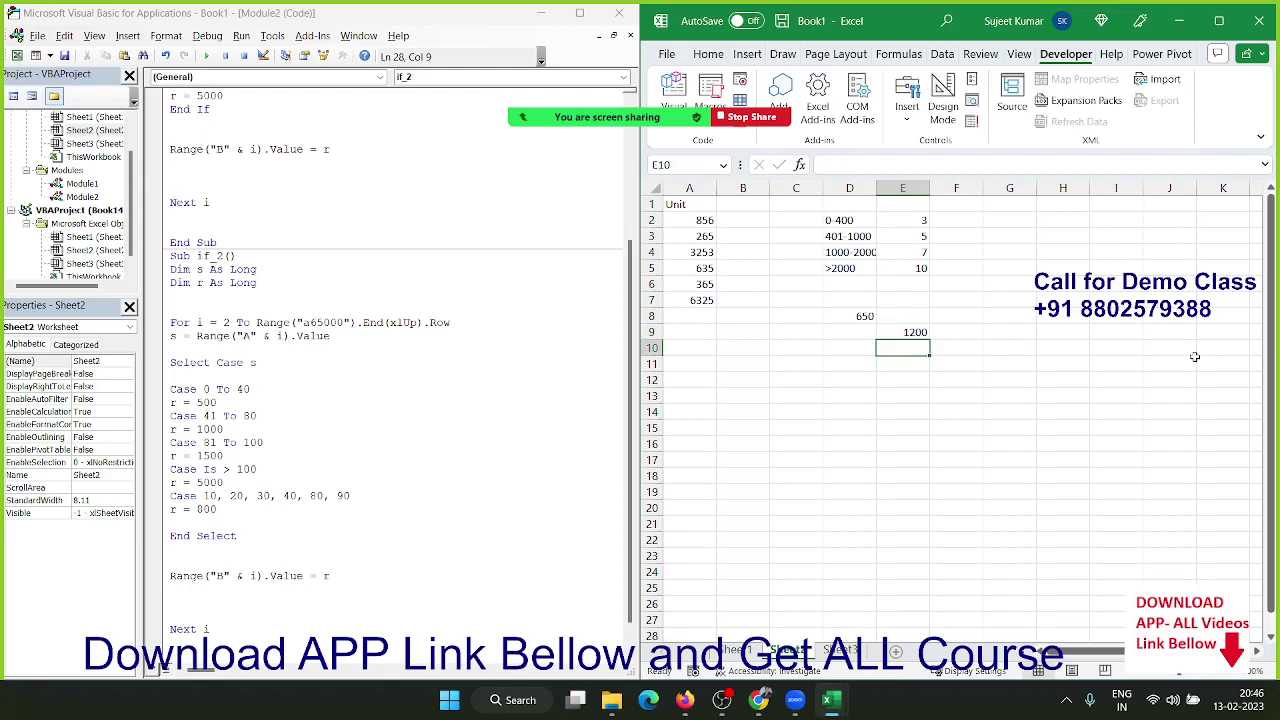
type("250*")
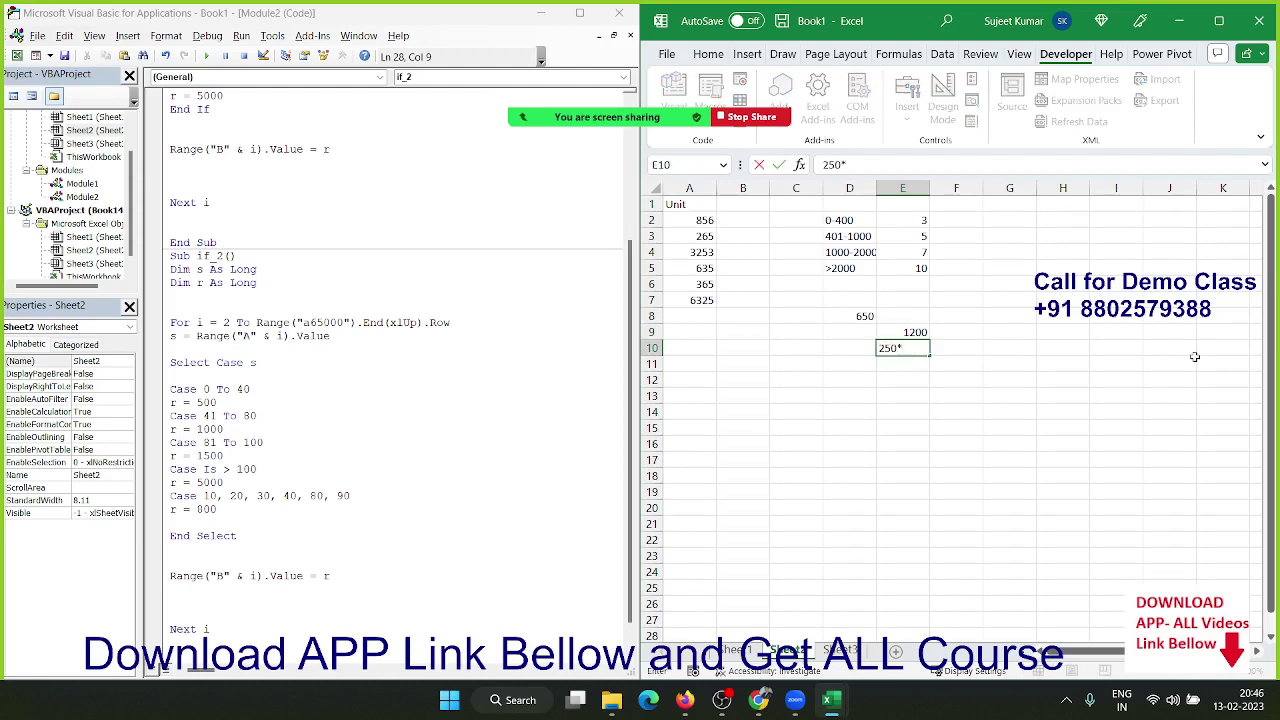
type("5")
key("Home")
type("=")
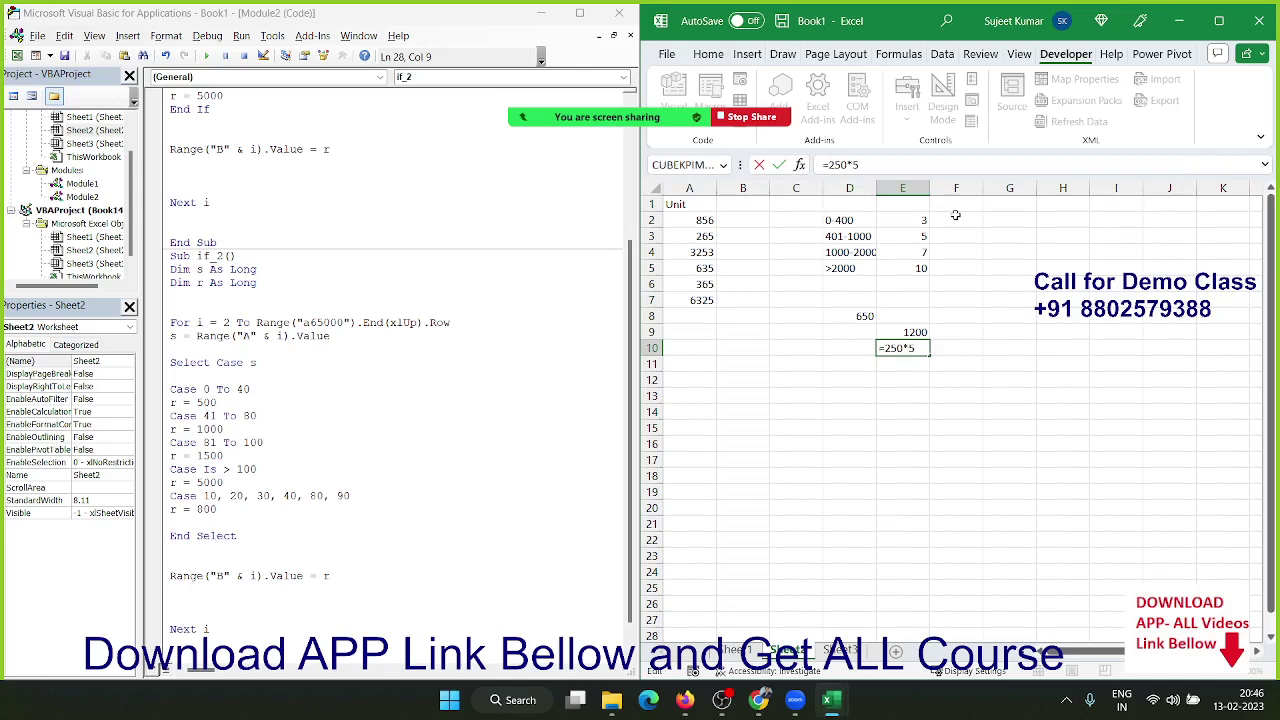
key("Return")
Step: Delete the 1200 and 1250 results in E9:E10 and the 650 in D8
key("Up")
key("shift+Up")
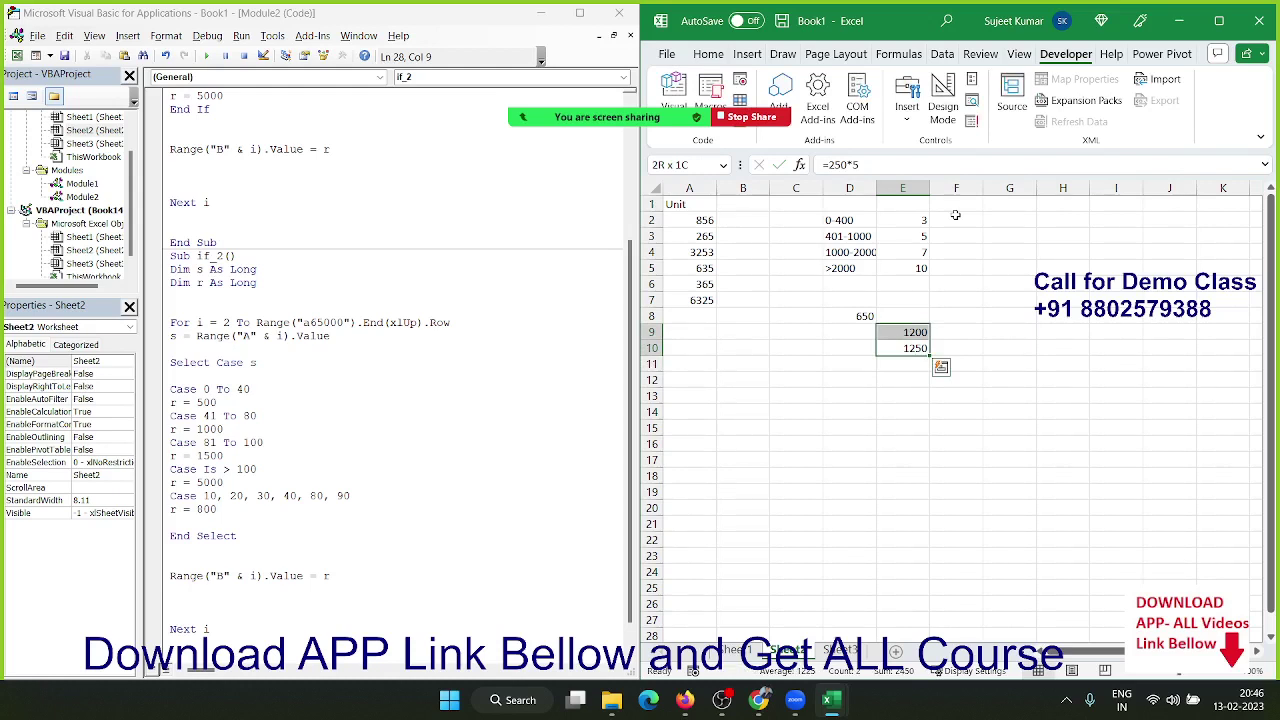
key("Delete")
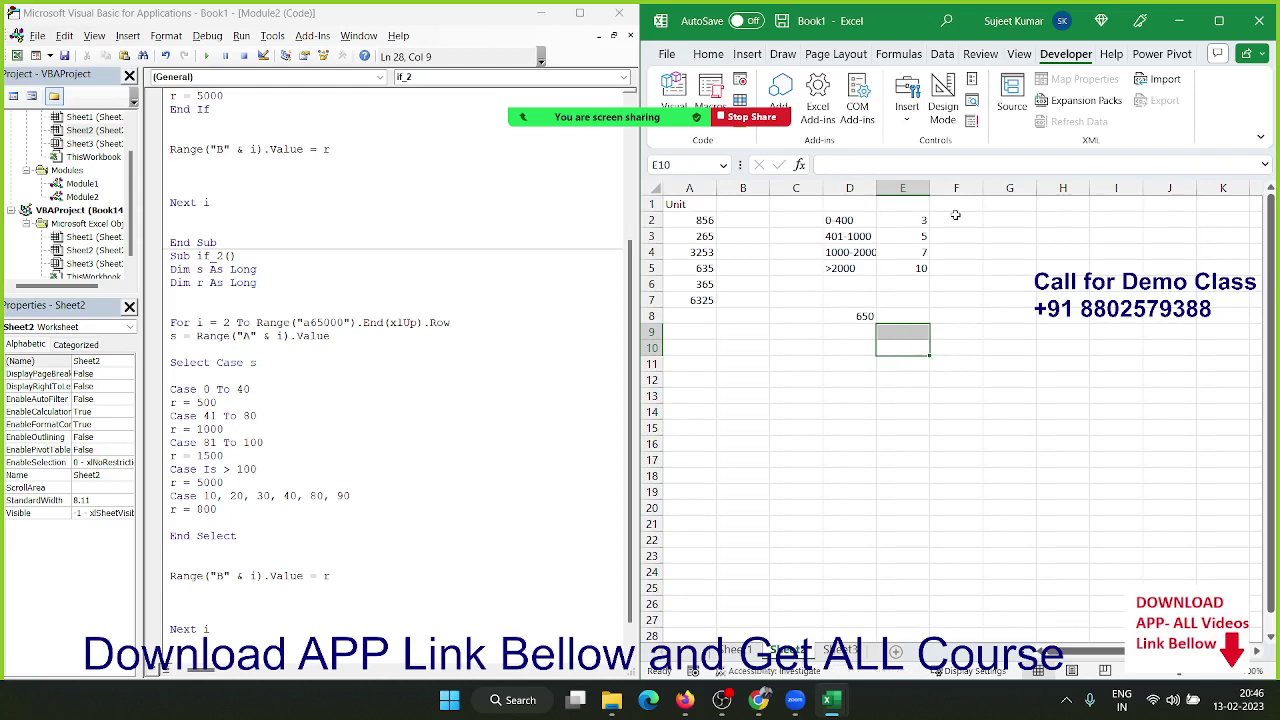
key("Up")
key("Left")
key("Up")
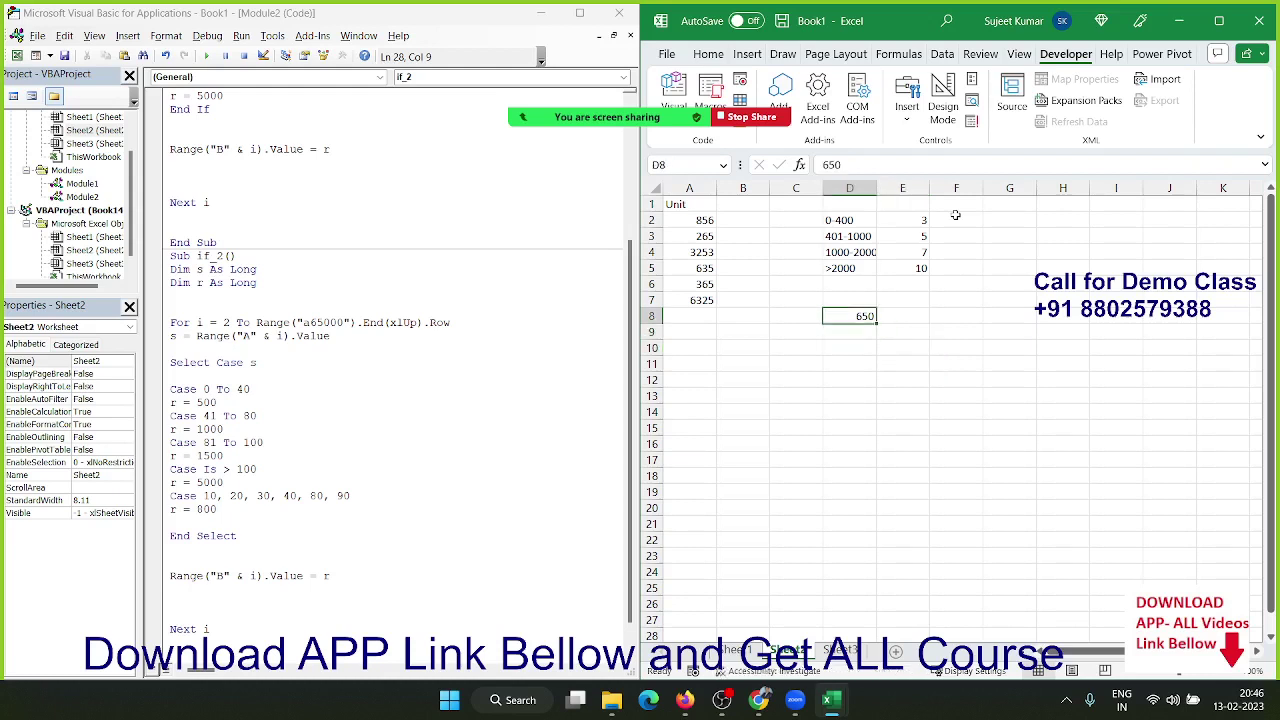
key("Delete")
Step: Create a new Sub if_3 below the last macro
scroll(413, 354, "down", 1)
left_click(237, 627)
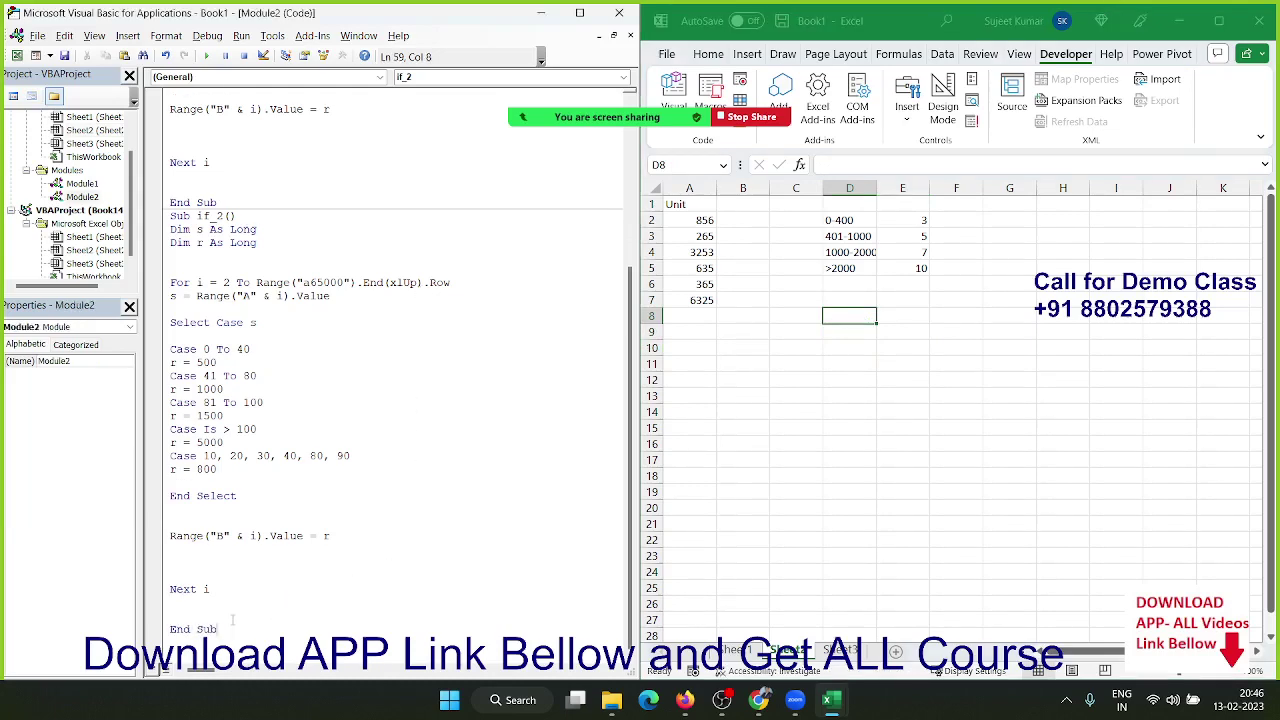
scroll(237, 627, "down", 2)
scroll(237, 627, "down", 4)
scroll(233, 327, "down", 5)
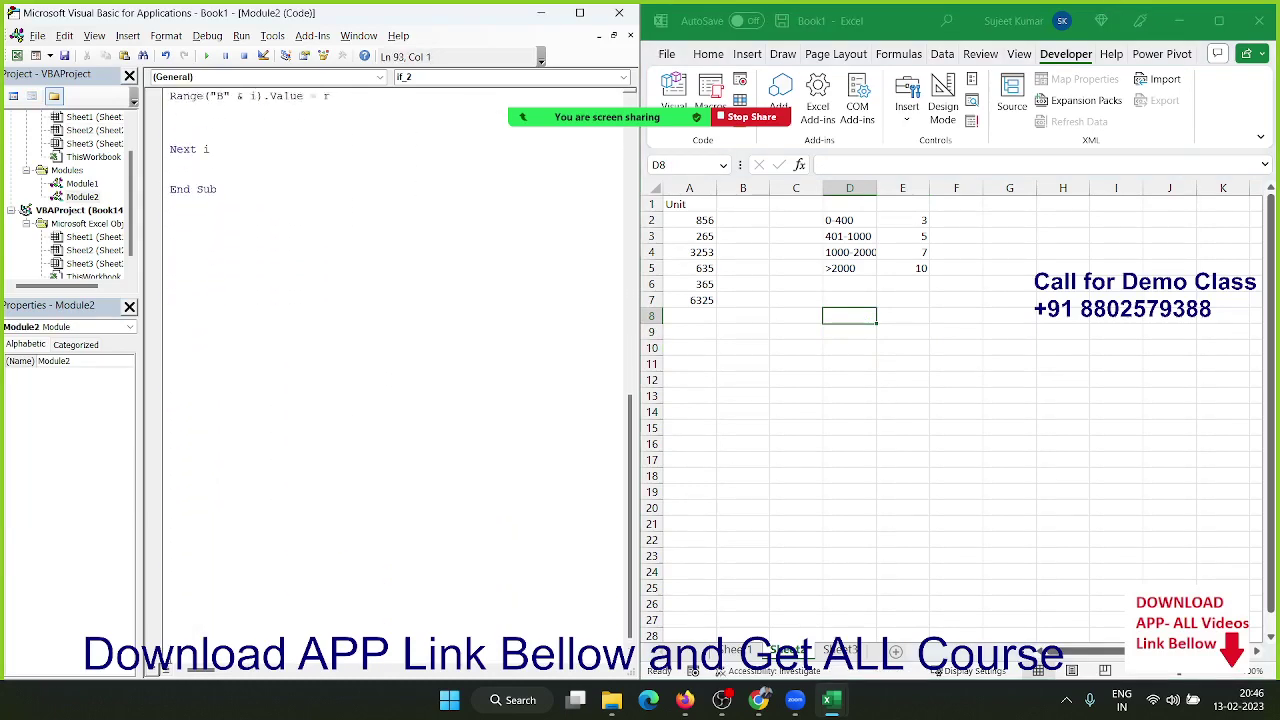
scroll(233, 327, "down", 1)
left_click(205, 218)
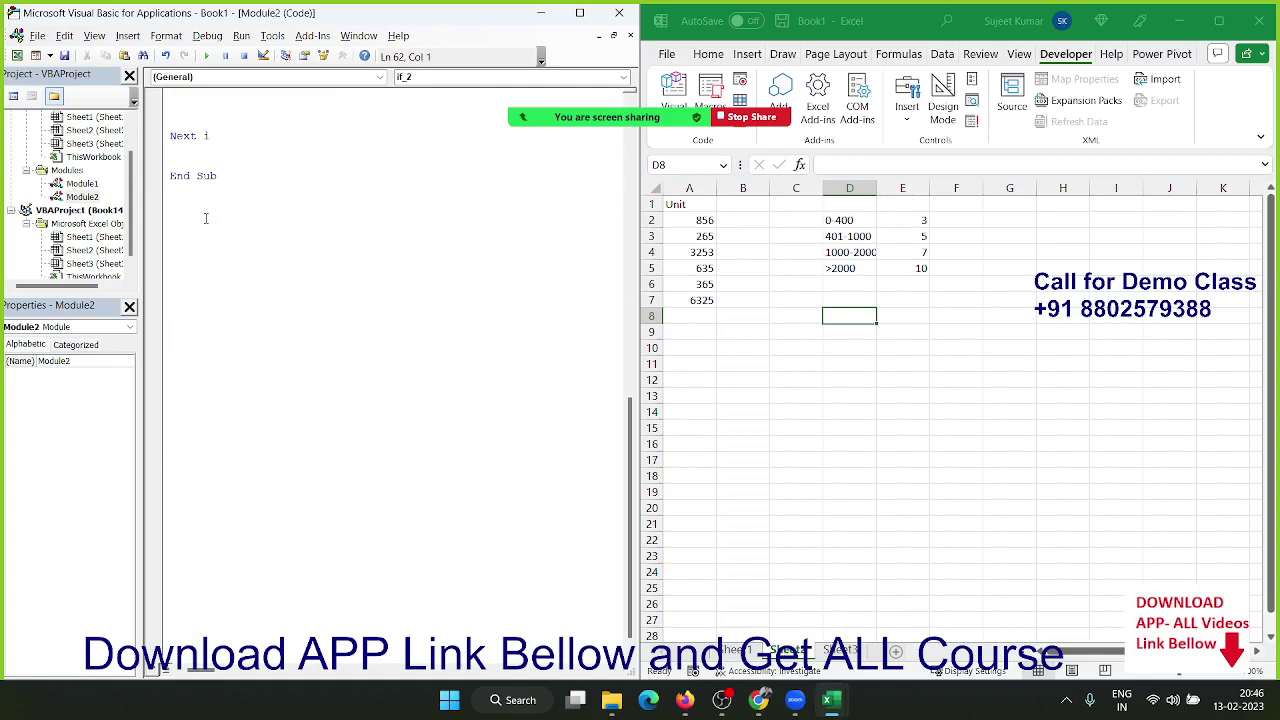
type("s")
type("ub if")
type("_3")
key("Return")
key("Return")
Step: Add a For i = 2 To 7 ... Next i loop inside if_3
key("Return")
key("Return")
key("Return")
key("Return")
key("Return")
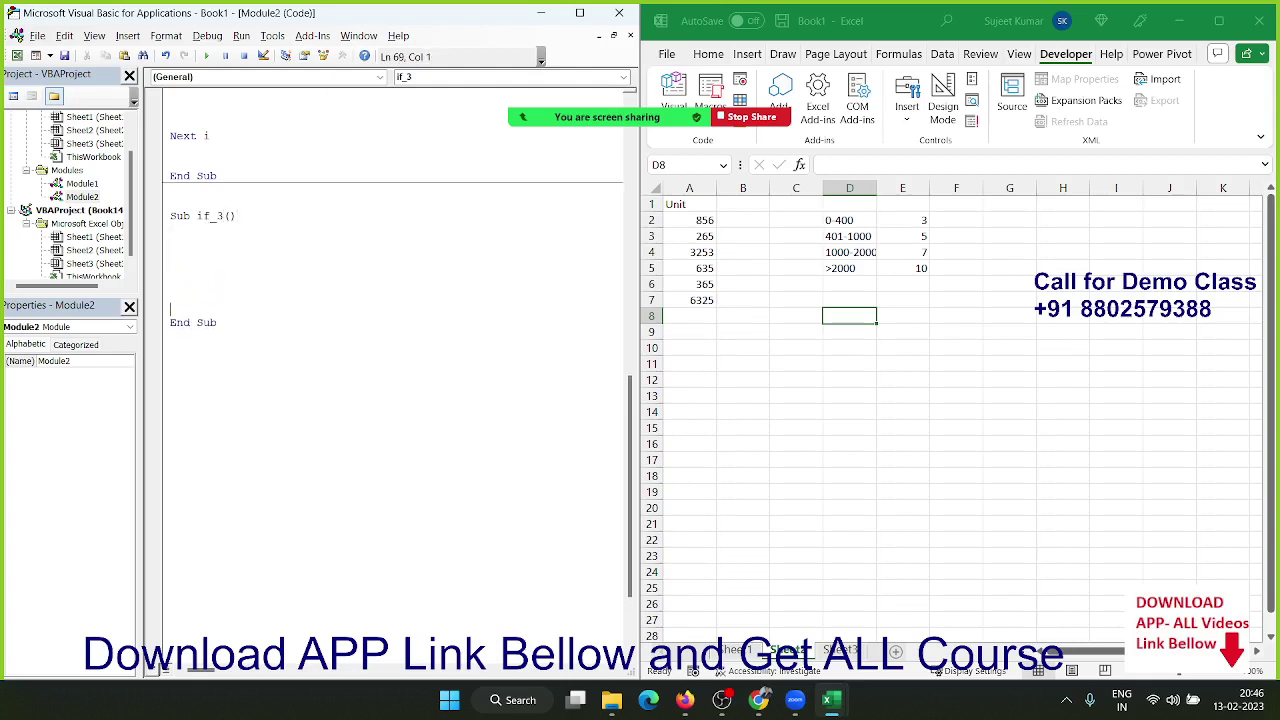
left_click(171, 268)
type("for")
type(" i = ")
type("2 top ")
type("7")
key("Return")
key("Return")
key("BackSpace")
key("Down")
key("Return")
type("N")
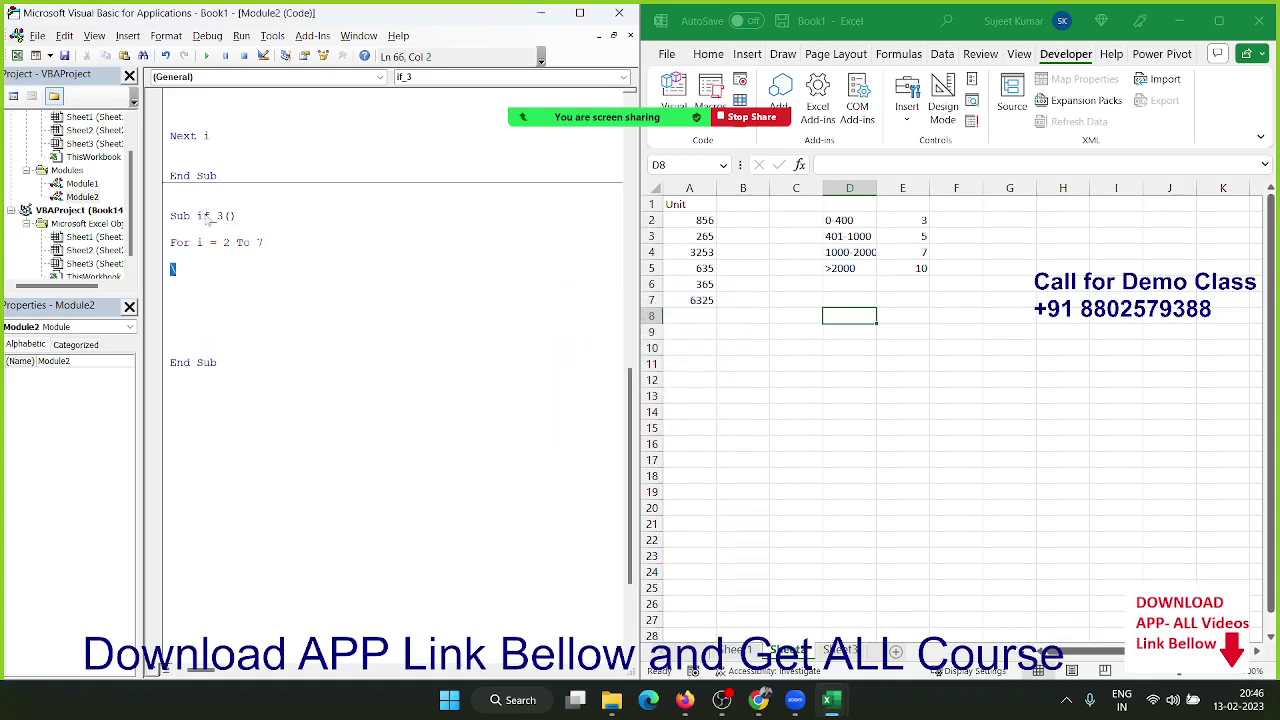
key("Return")
key("BackSpace")
type("next ")
type("i")
key("Up")
key("Return")
key("Return")
key("Up")
key("Up")
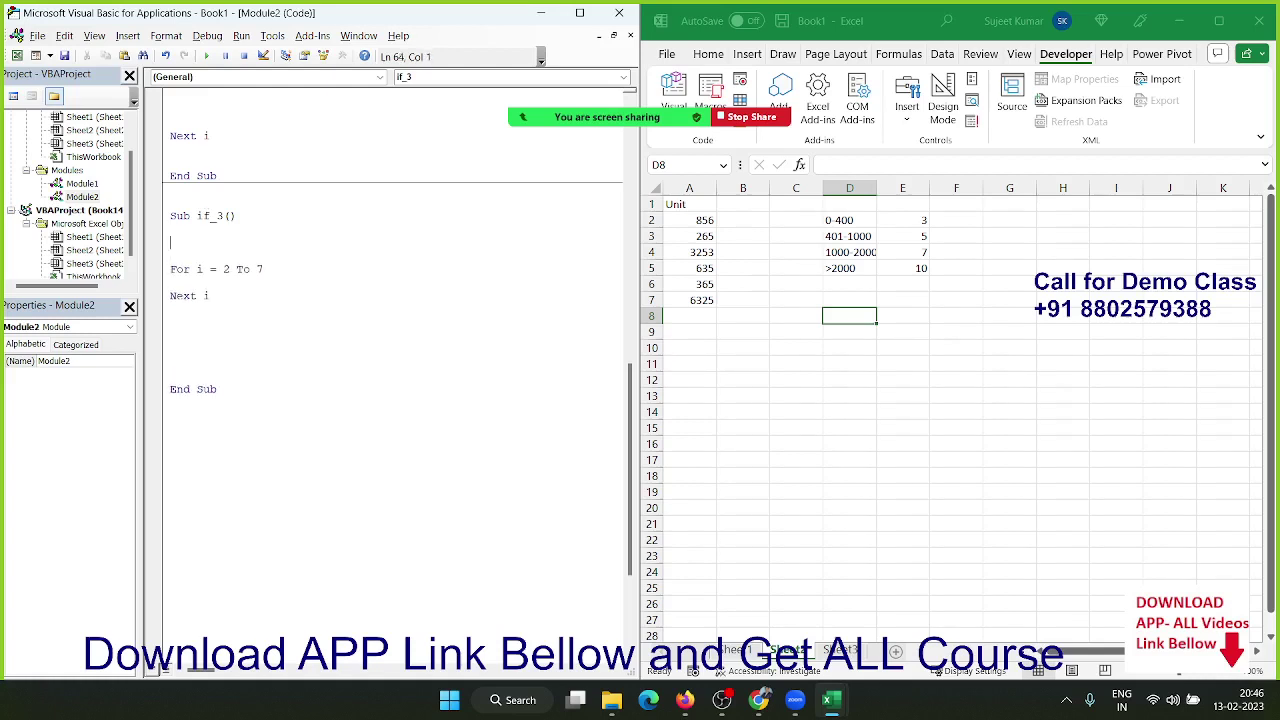
Step: Declare Dim u As Long and Dim r As Long above the loop
type("s")
key("BackSpace")
type("dim ")
type("u ")
type("as lonm")
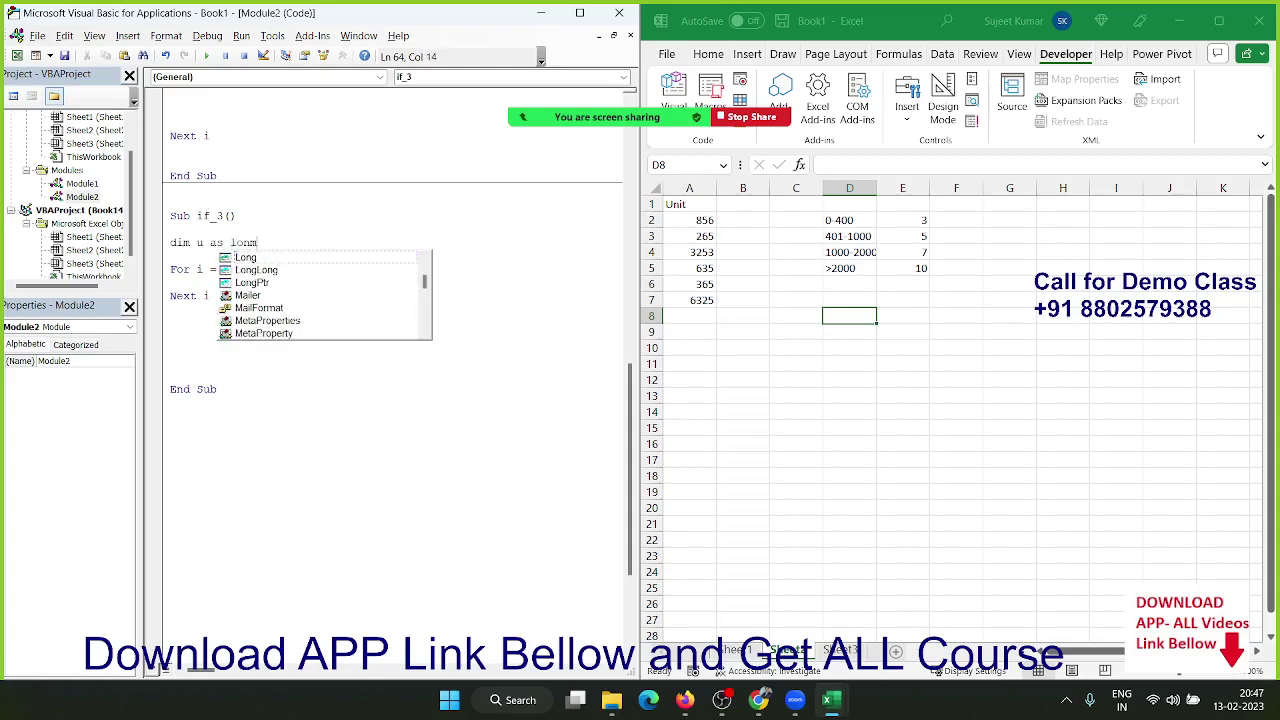
type("g")
key("Return")
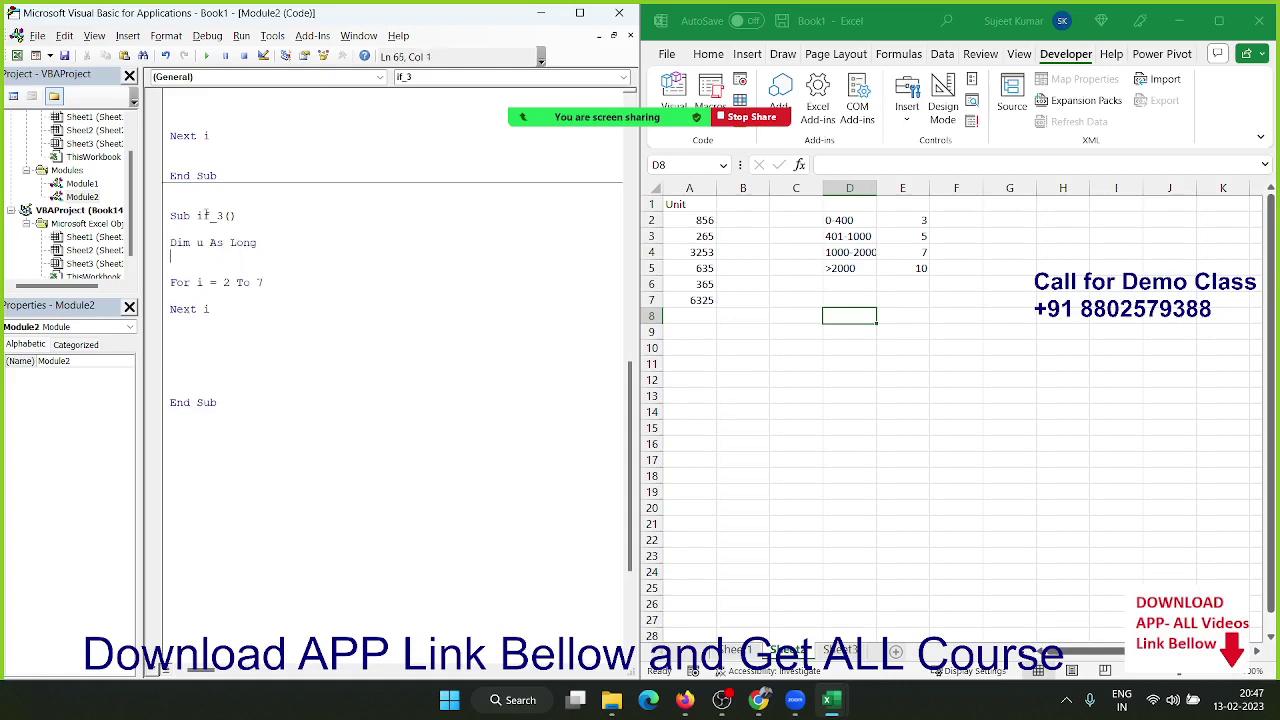
type("dim ")
type("r as long")
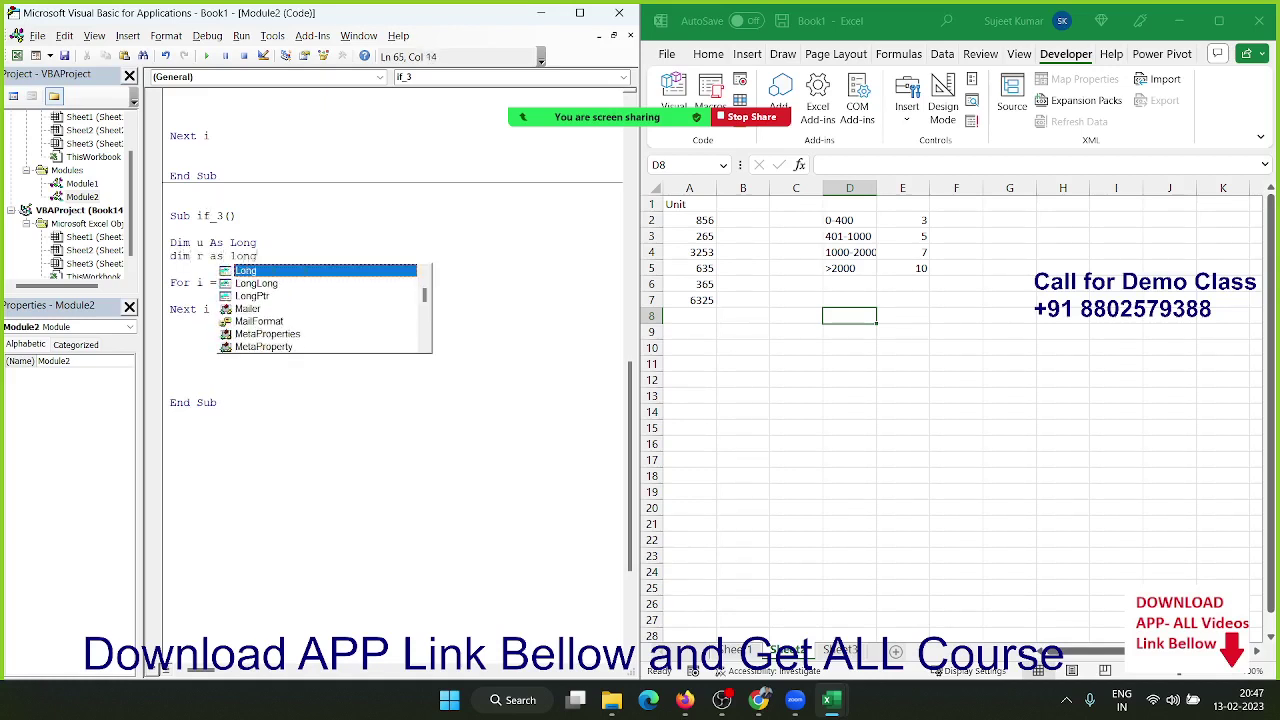
key("Tab")
key("Return")
key("Return")
key("Return")
key("Return")
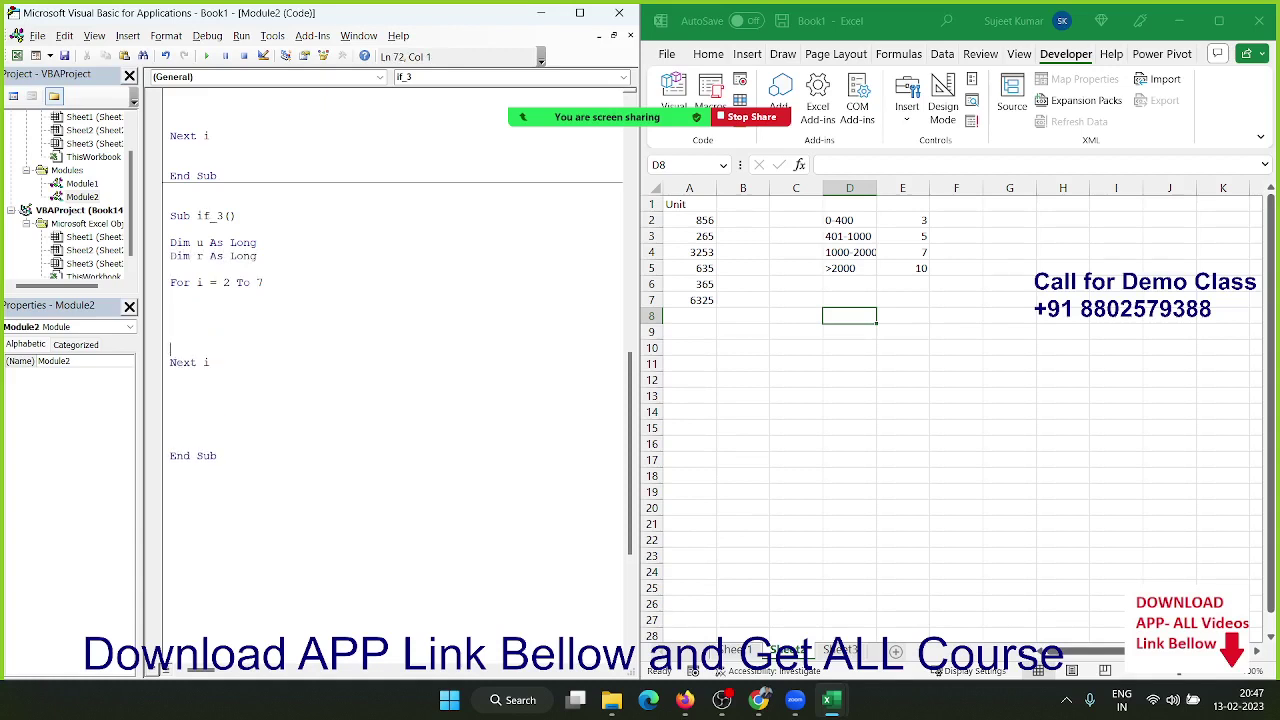
key("Up")
key("Up")
key("Up")
Step: Assign u = Range("A" & i).Value inside the loop
type("u=range")
type("(\"A\"c")
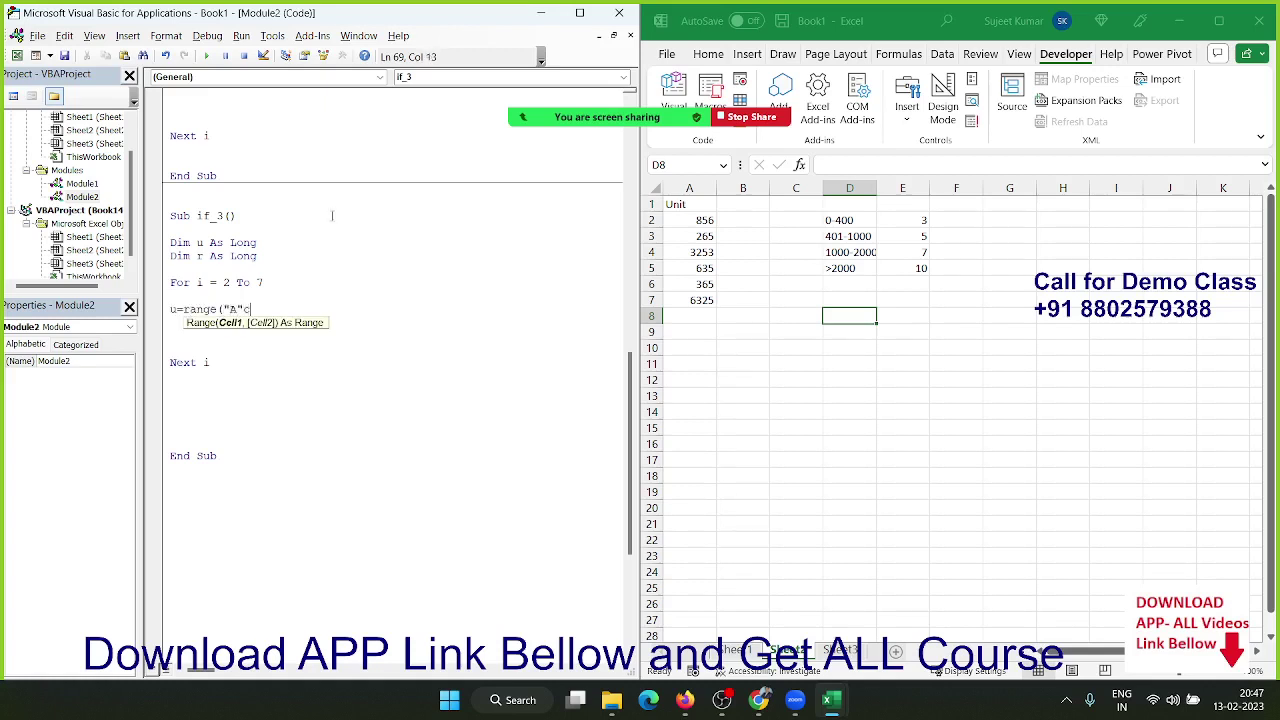
type("& i)")
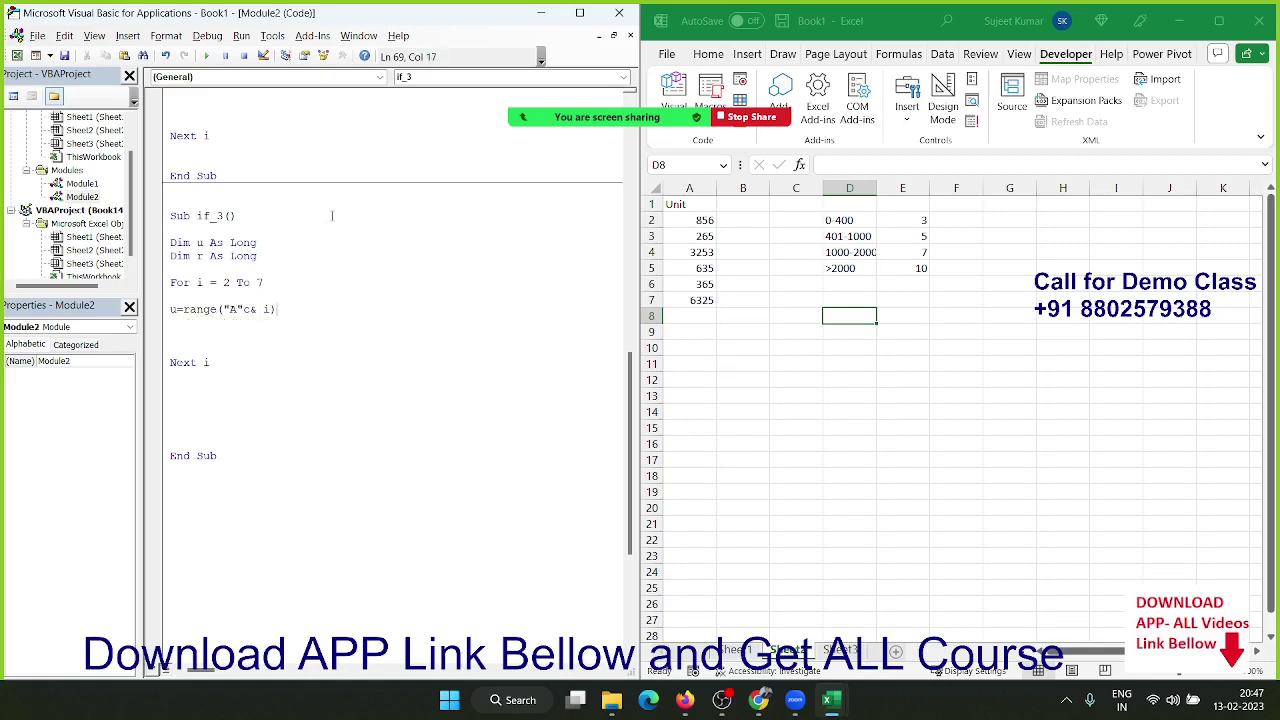
type(".v")
key("Down")
key("Return")
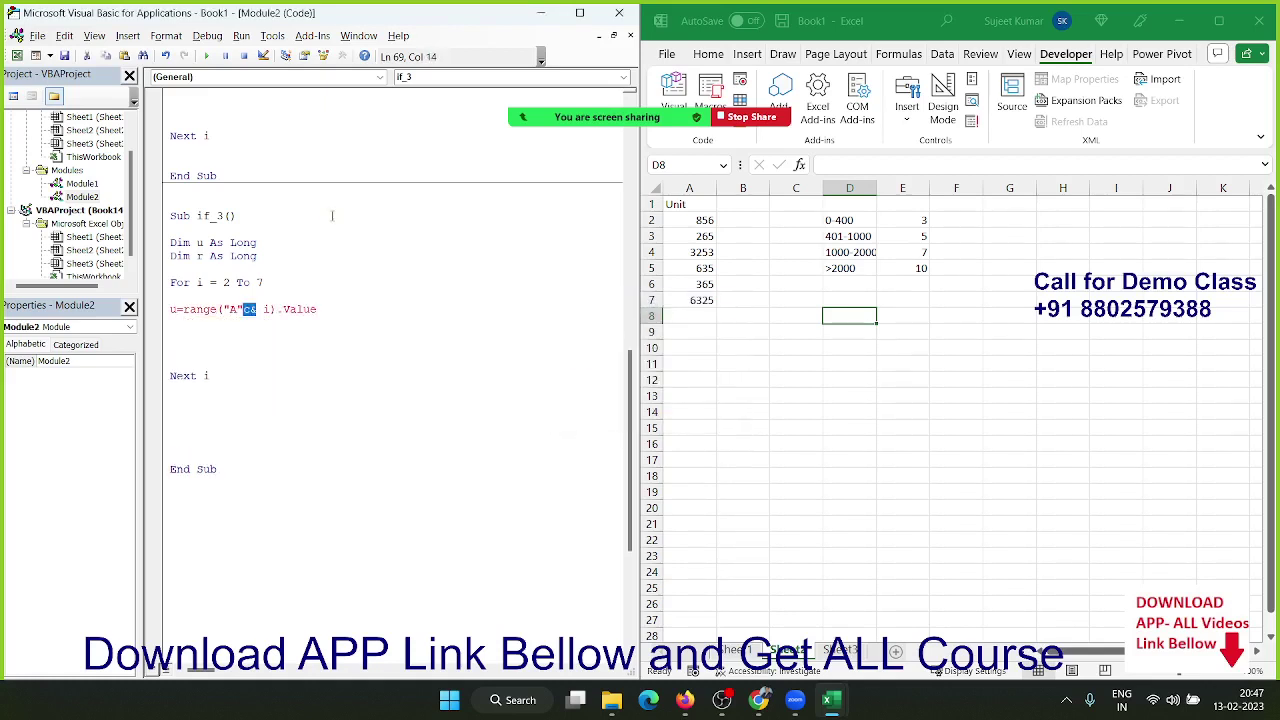
left_click(250, 309)
key("BackSpace")
key("Down")
key("Return")
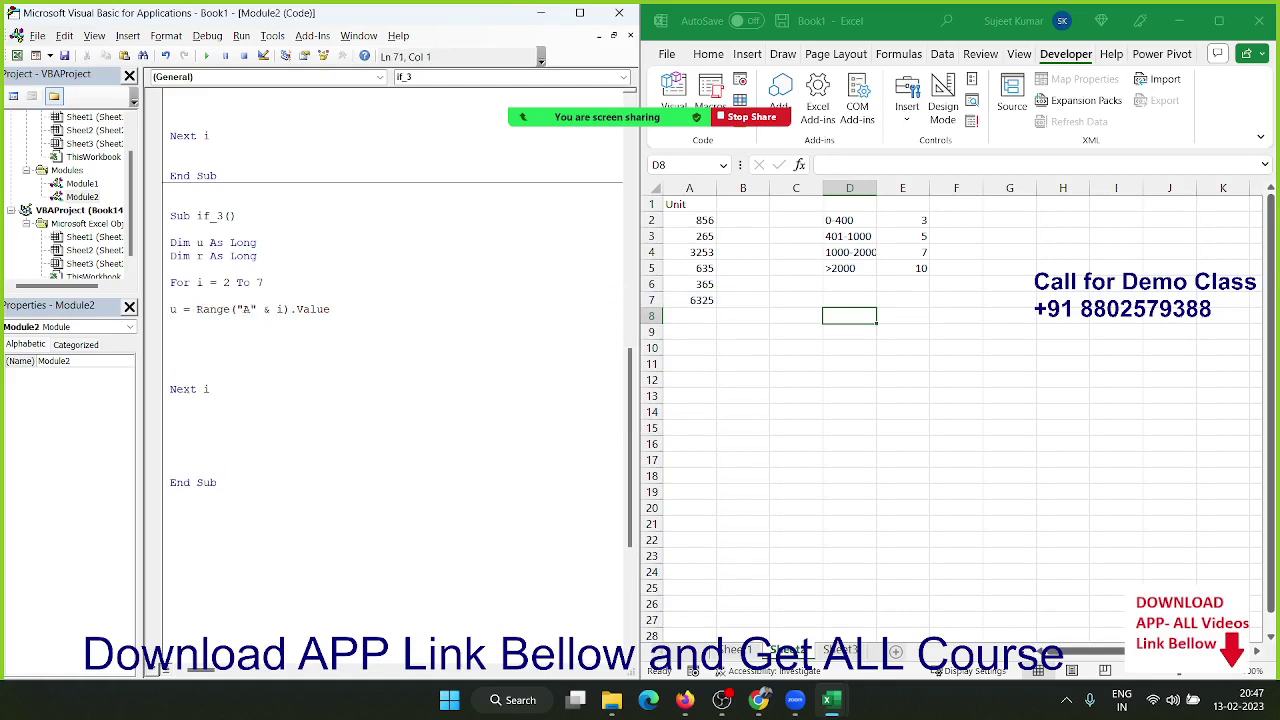
Step: Add Select Case u with Case 0 To 400 setting r = s * 3
type("select")
type("case u")
key("Return")
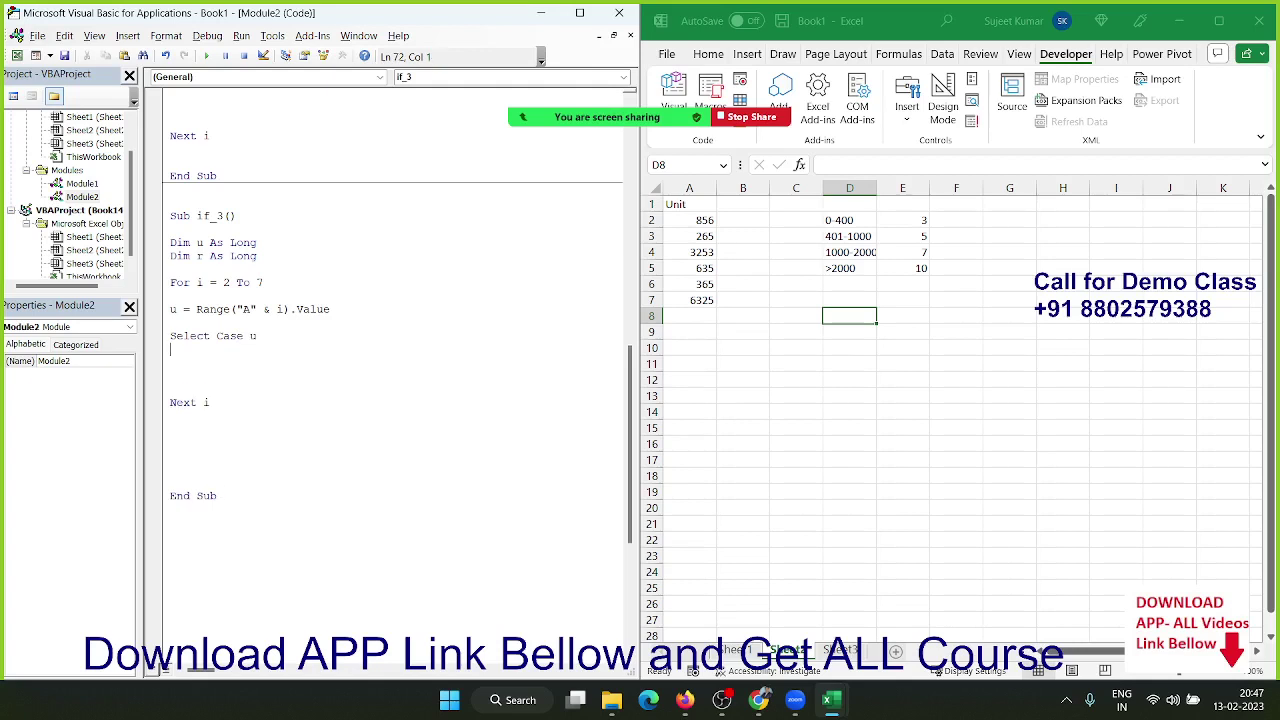
type("case ")
type("0-")
key("BackSpace")
type("t")
type("o40")
type("0")
key("Return")
key("Return")
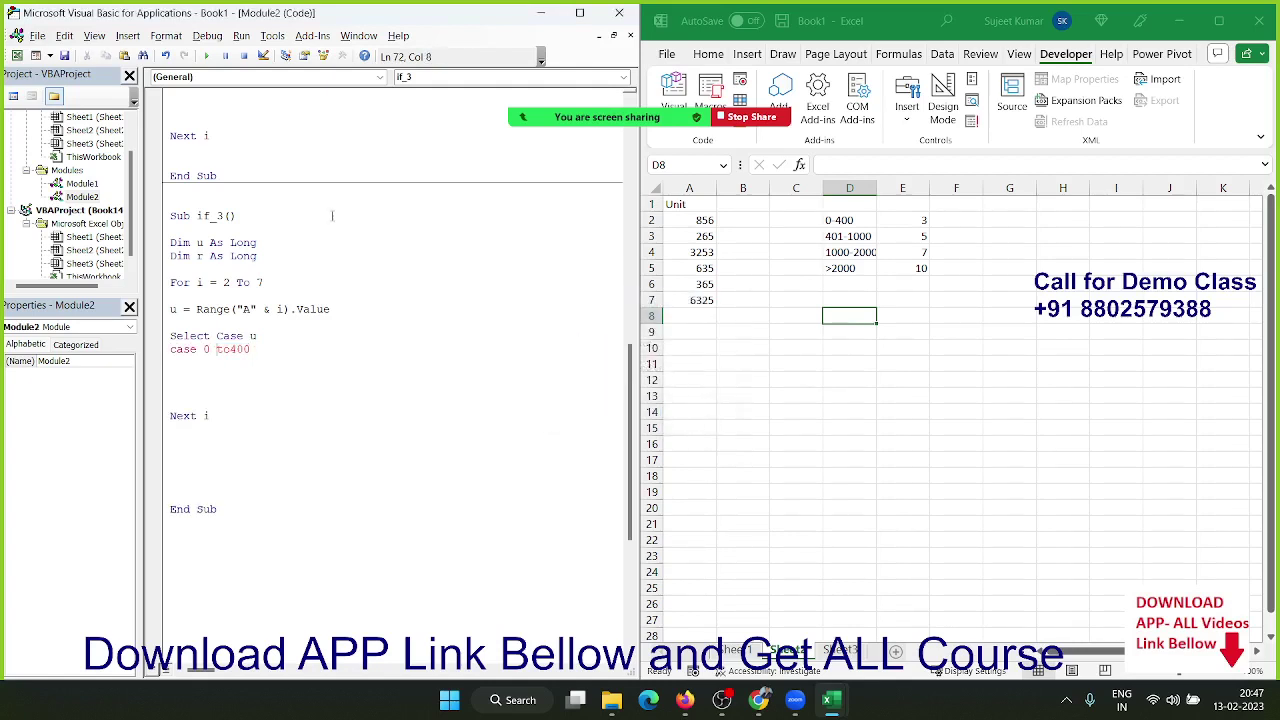
key("Right")
type("r=")
type("s")
type("*")
type("3")
key("Return")
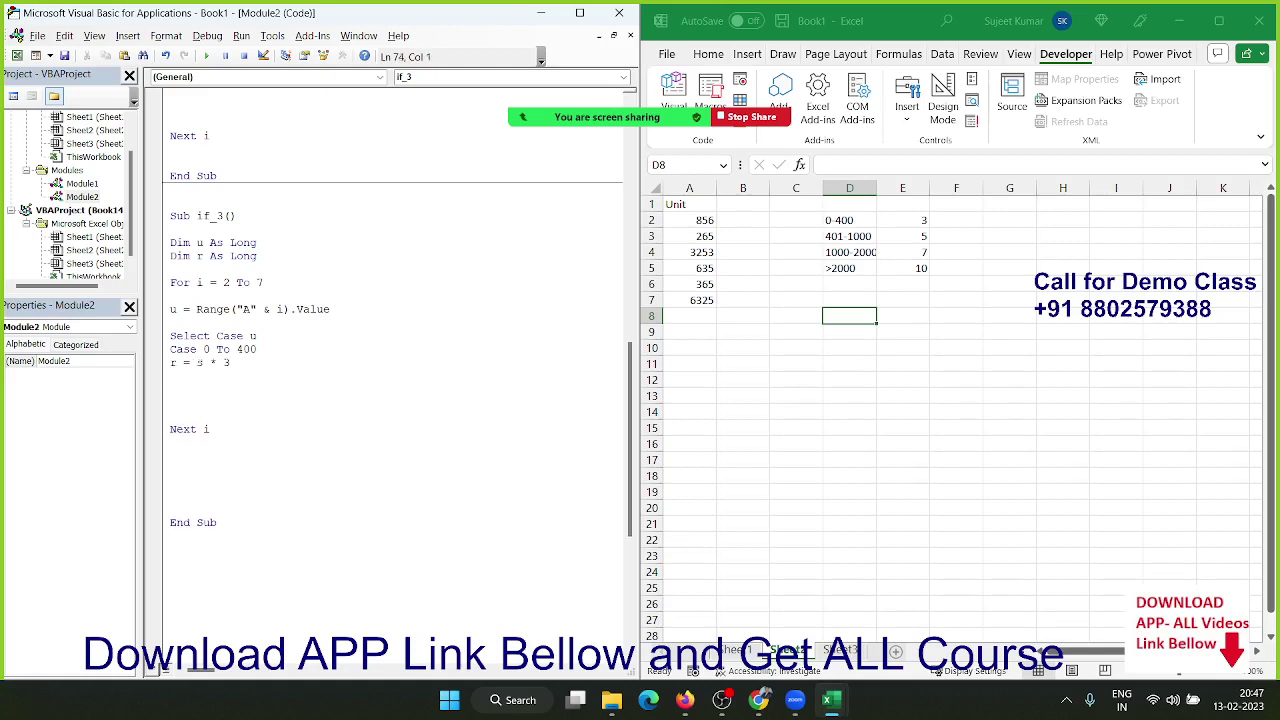
Step: Add Case 401 To 1000 with r = (400*3)+((s-400)*5)
type("c")
type("ase 4")
type("01 to ")
type("1000")
key("Return")
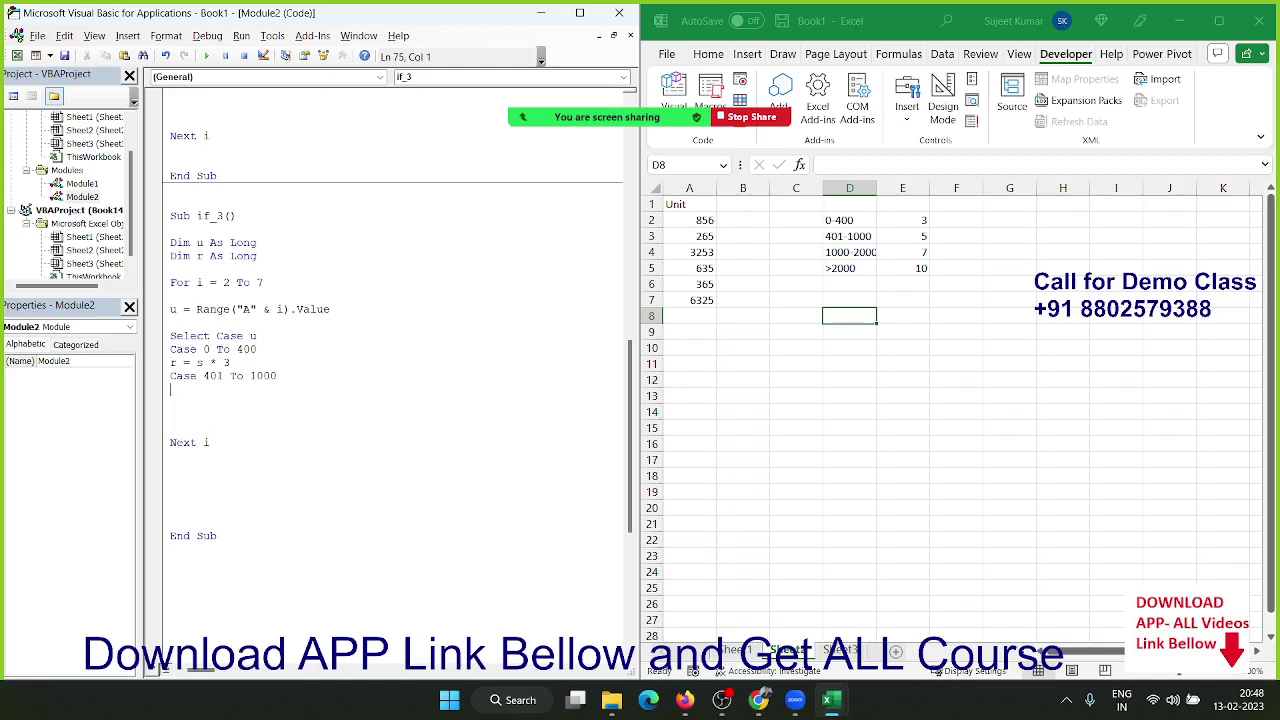
type("r= ")
type("4000")
key("BackSpace")
key("BackSpace")
key("BackSpace")
key("BackSpace")
type("(400 ")
type("* 3")
key("BackSpace")
key("BackSpace")
key("BackSpace")
key("BackSpace")
key("BackSpace")
type("*3")
type(")+")
type("(")
type("s-40")
type("0")
type(")*")
type("5")
left_click(246, 390)
type("(")
key("End")
Step: Add Case 1001 To 2000 and begin its r formula
key("Return")
type("c")
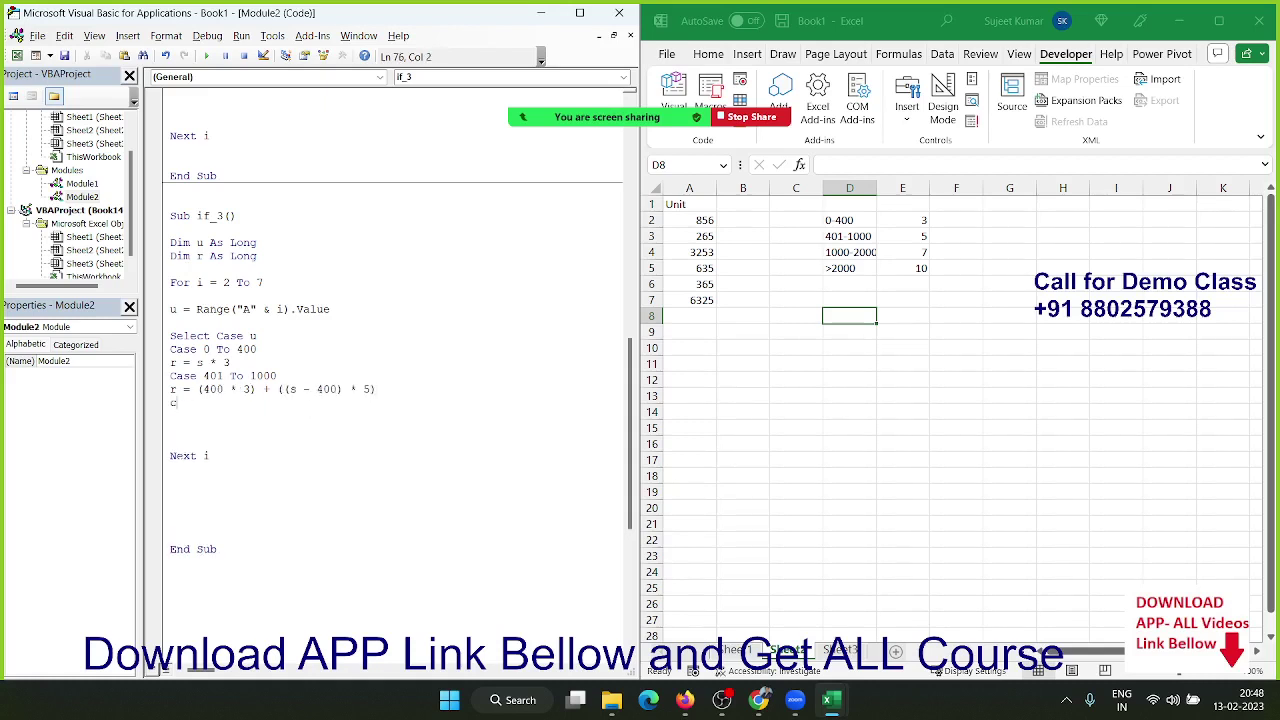
type("ase ")
type("10")
type("01 t")
type("o 200")
type("0")
key("Return")
type("r")
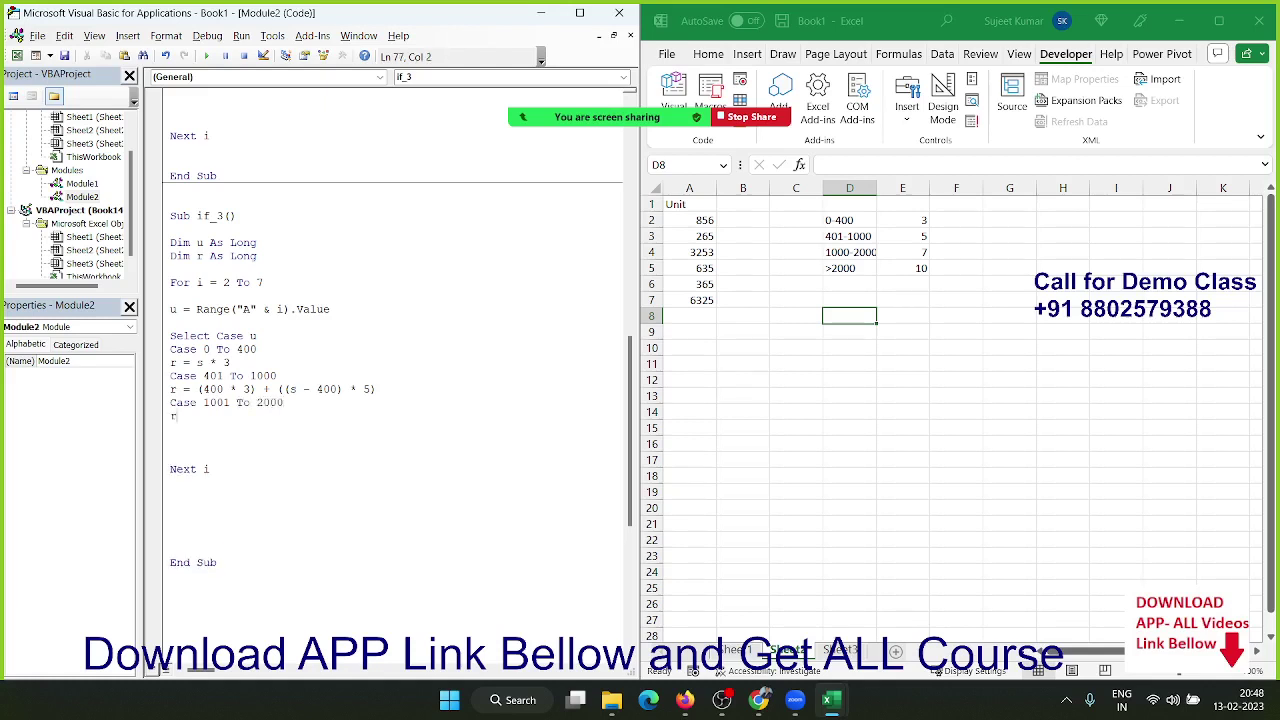
type("=")
type("(4000")
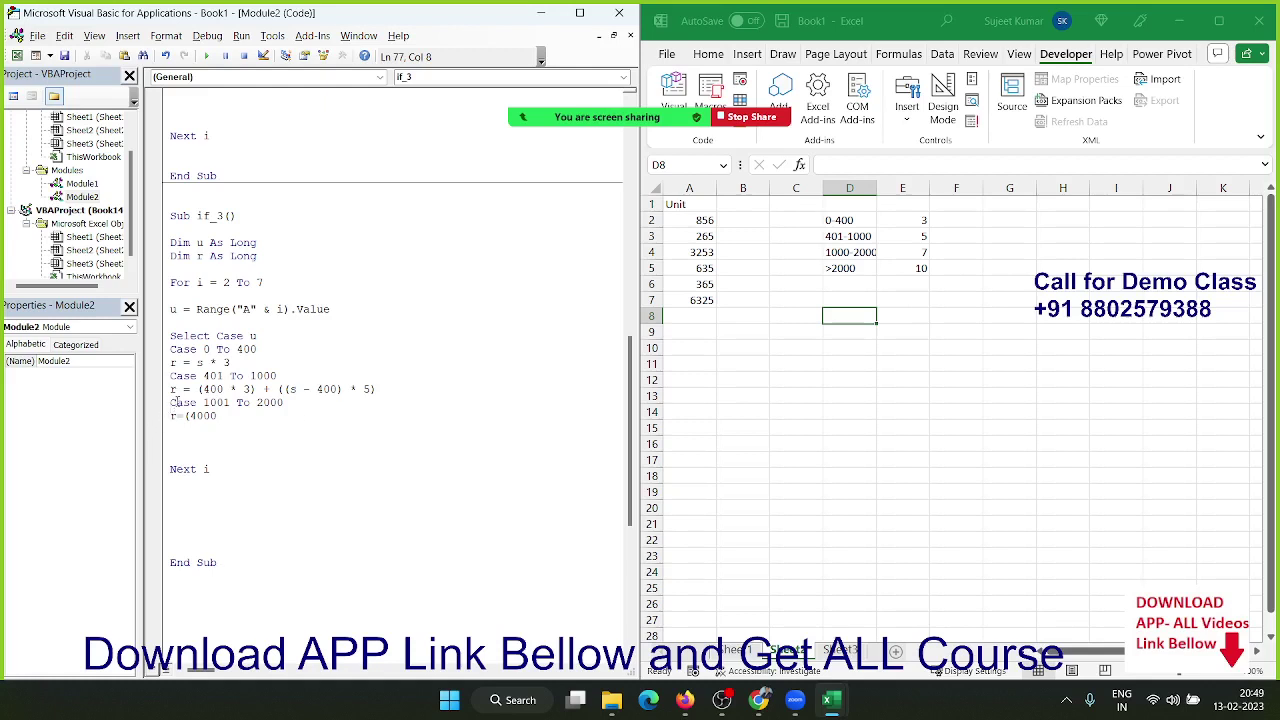
Step: Dismiss the compile error and replace s with u in the r = s * 3 and 401 To 1000 formulas
left_click(198, 362)
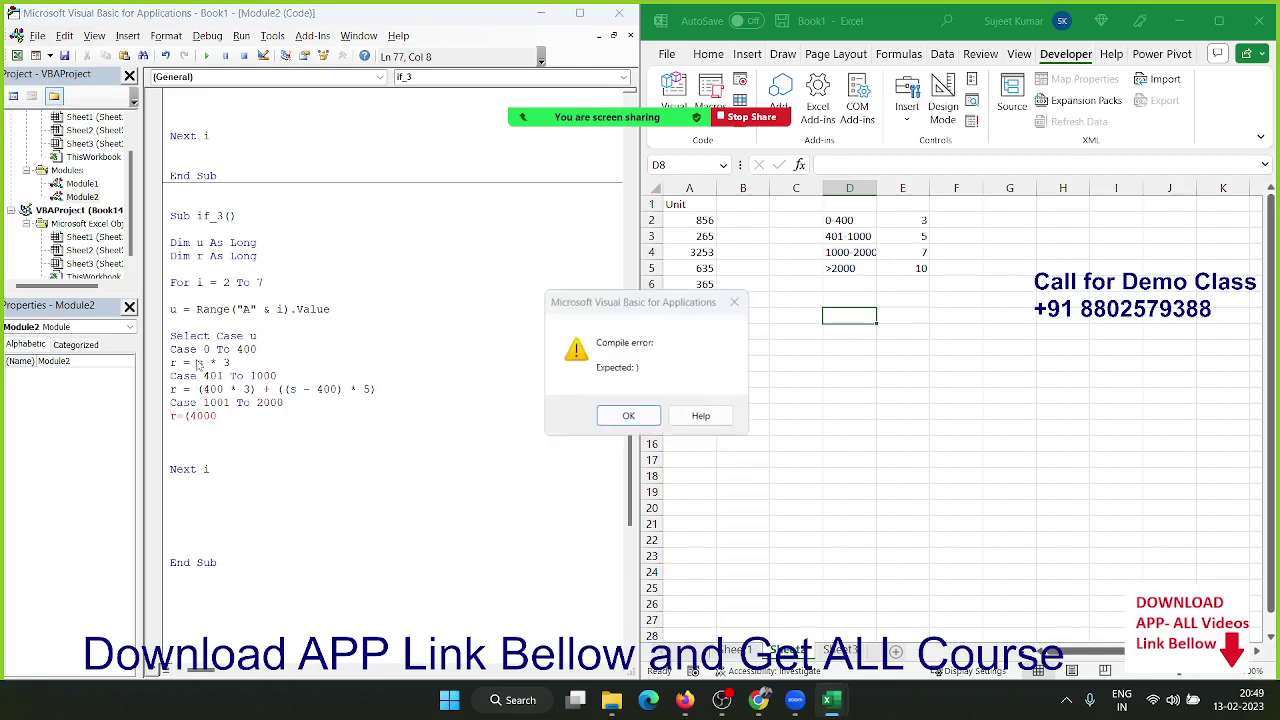
key("Return")
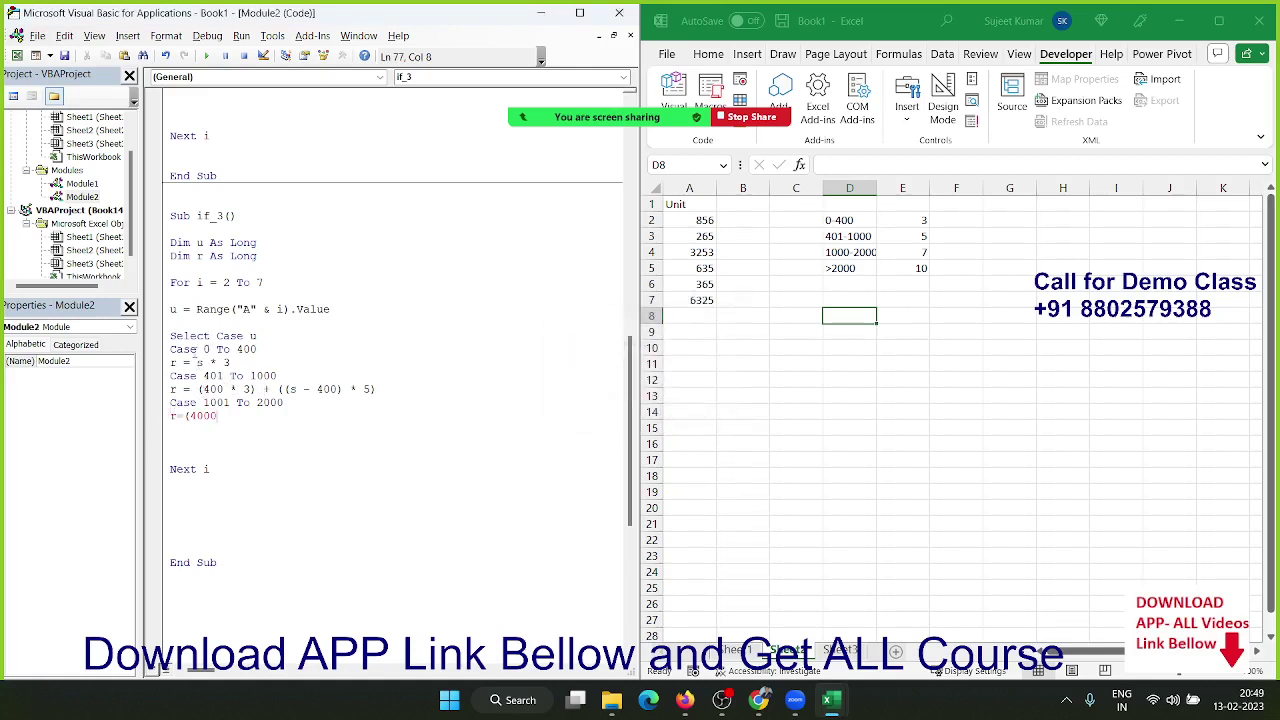
double_click(199, 362)
type("u")
double_click(291, 389)
type("u")
Step: Complete the 1001 To 2000 formula as r=(400*3)+(600*5)+((u-1000)*7)
left_click(306, 420)
key("BackSpace")
type("*")
type("3)")
type("+(")
type("600")
type("*5)")
type("+(")
type("(")
type("u-1")
type("000)")
type("*7")
Step: Add Case Is > 2000 computing r=(400*3)+(600*5)+(1000*7)+((u-2000)*10), then type End Select
key("Return")
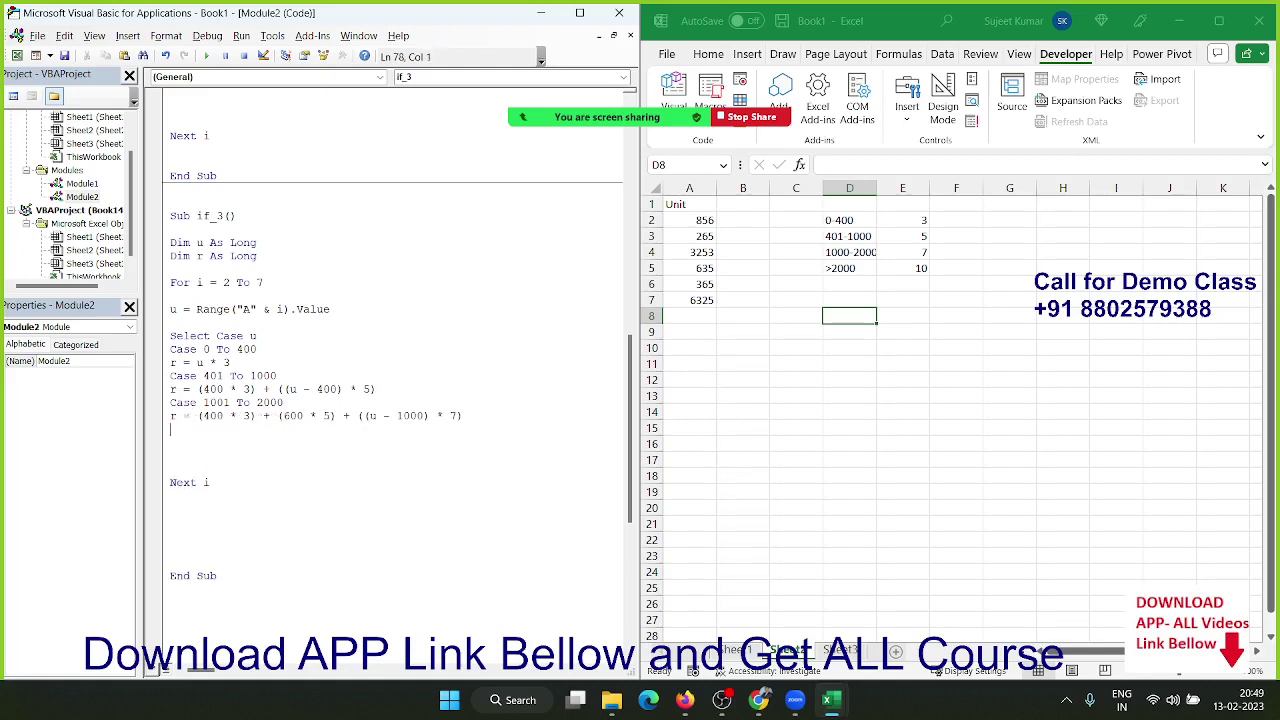
type("ca")
type("se ")
type(">2")
type("000")
key("Return")
type("r")
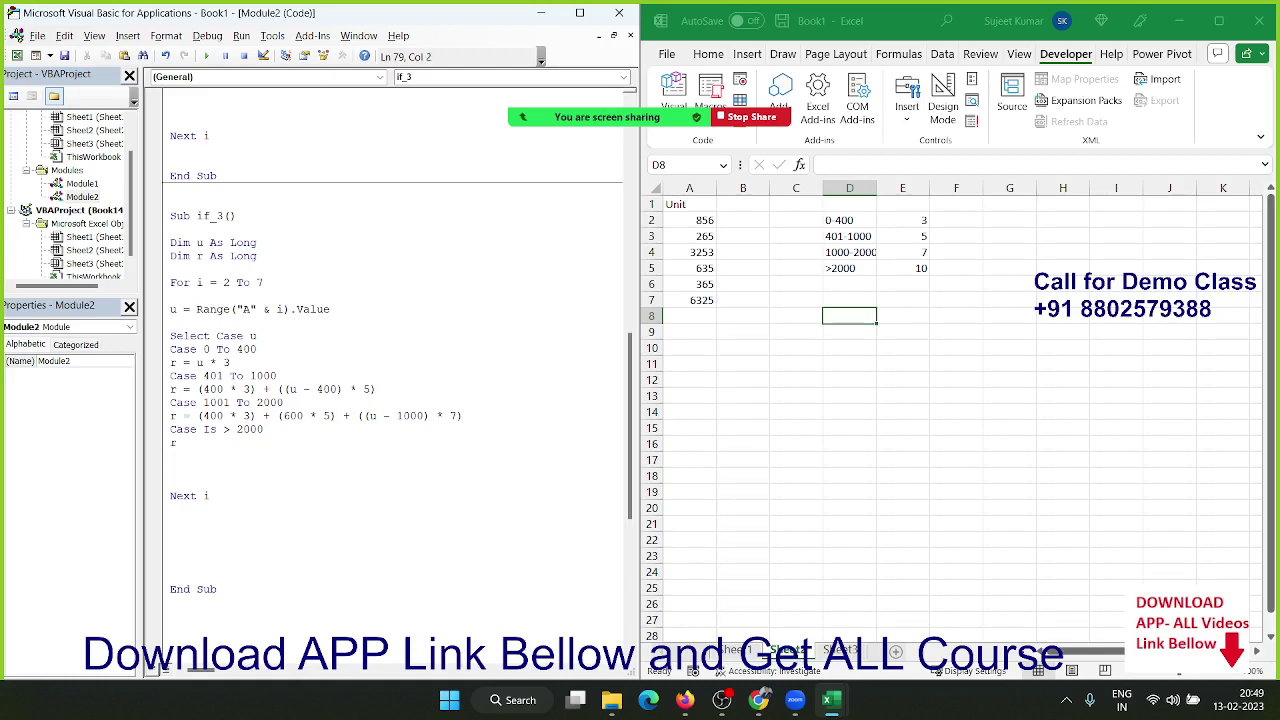
type("=(")
type("400")
type("*")
type("3)")
type("+(")
type("600")
type("*5)")
type("+(")
type("1000")
type("*7")
type(")+")
type("(u")
type("-2000")
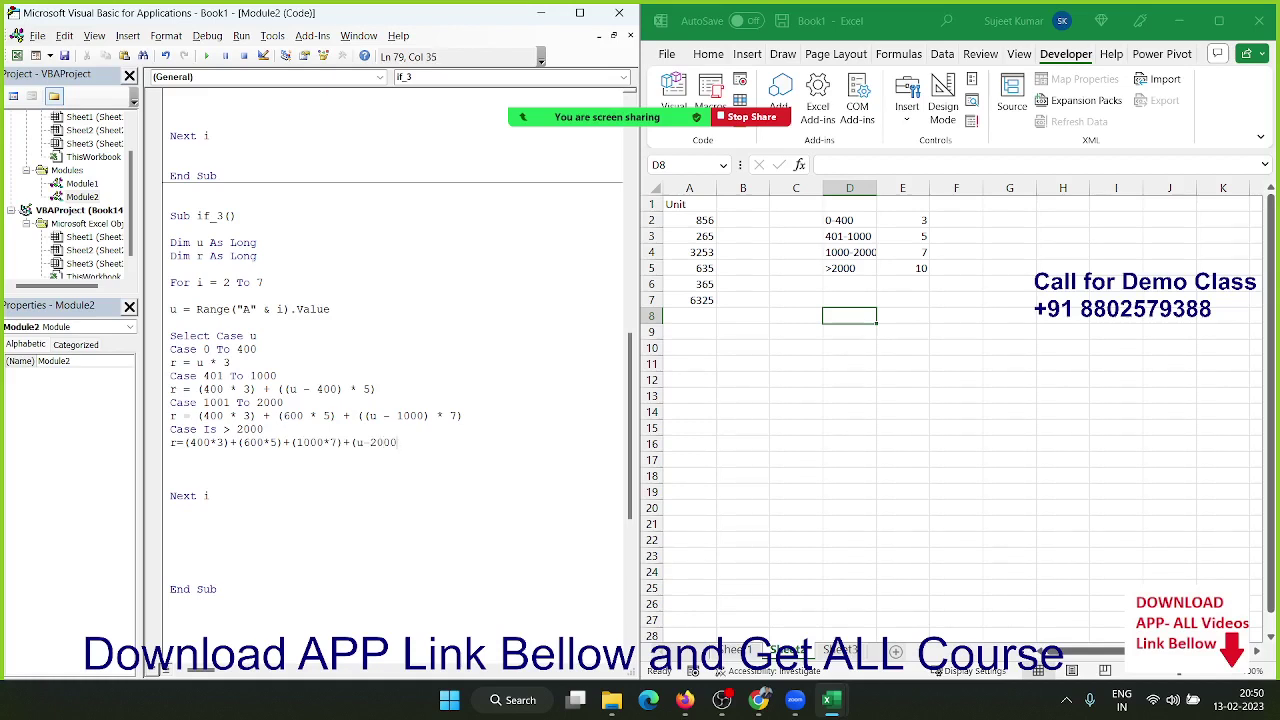
type(")")
left_click(355, 442)
type("(")
left_click(415, 442)
type("*10")
key("Return")
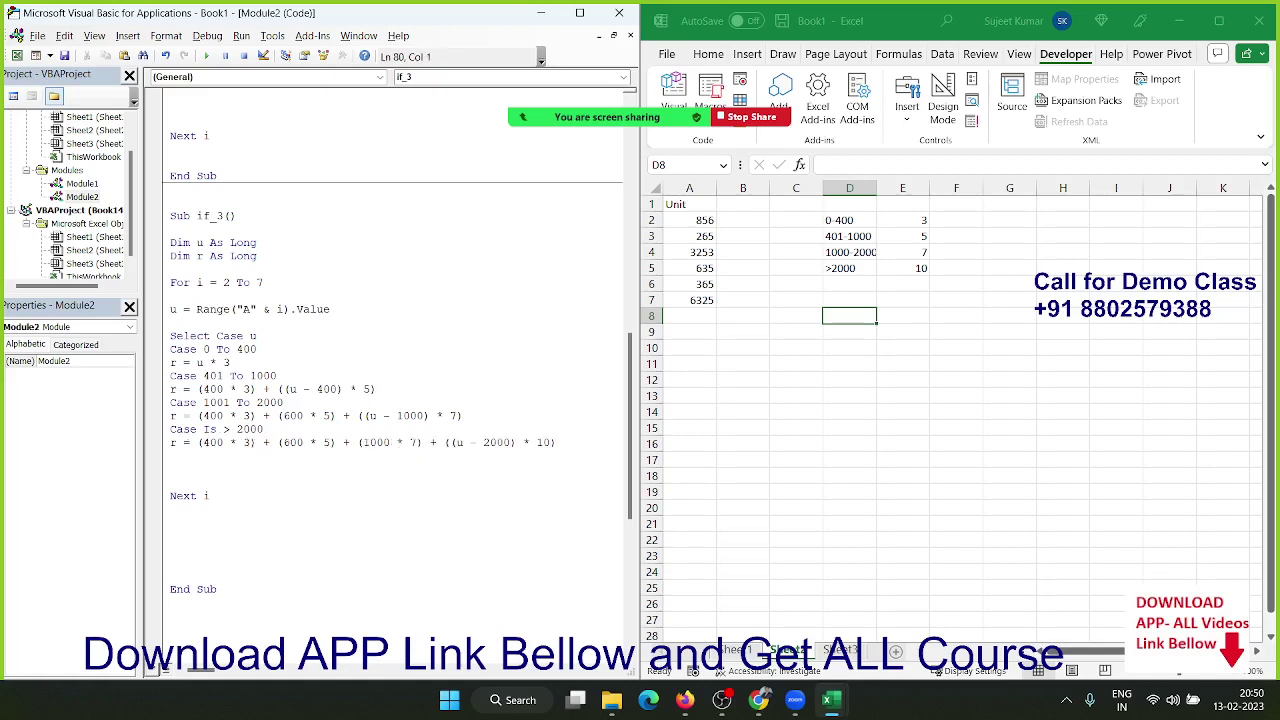
type("end sele")
type("ct")
Step: Add the line Range("B" & i).Value = r after End Select
key("Return")
type("ra")
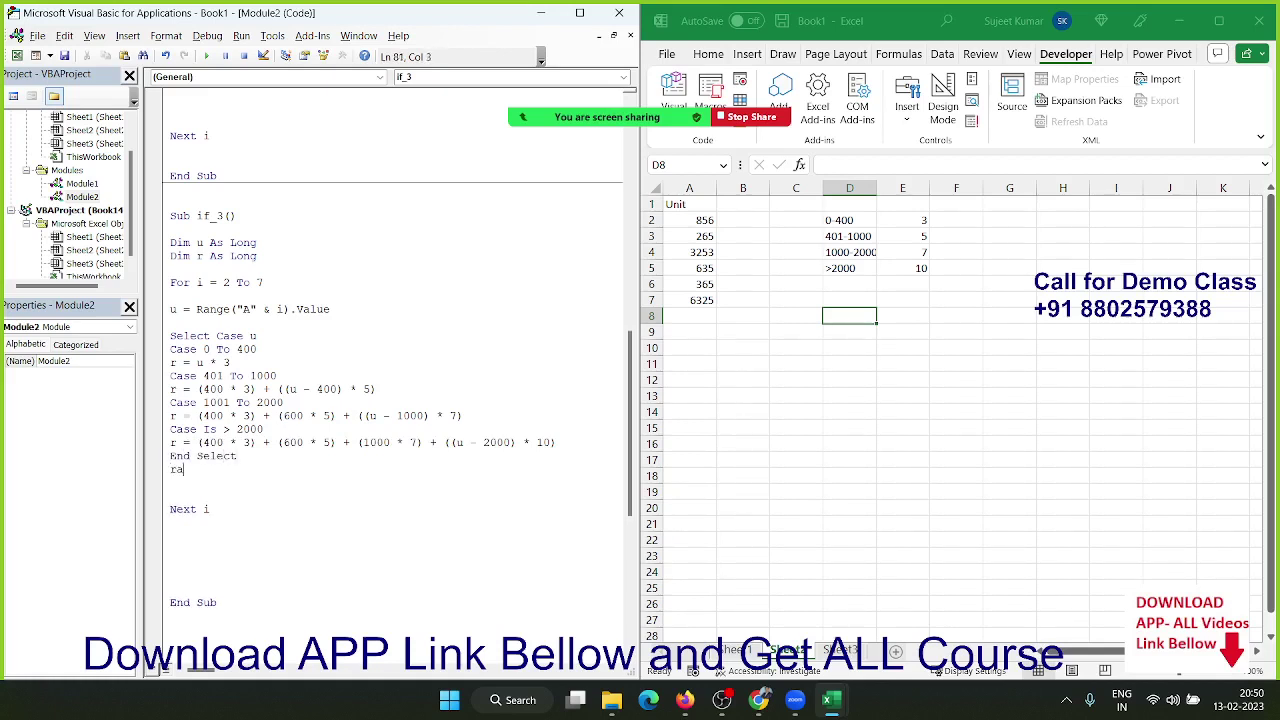
type("nmge")
key("BackSpace")
key("BackSpace")
key("BackSpace")
type("ge(\"")
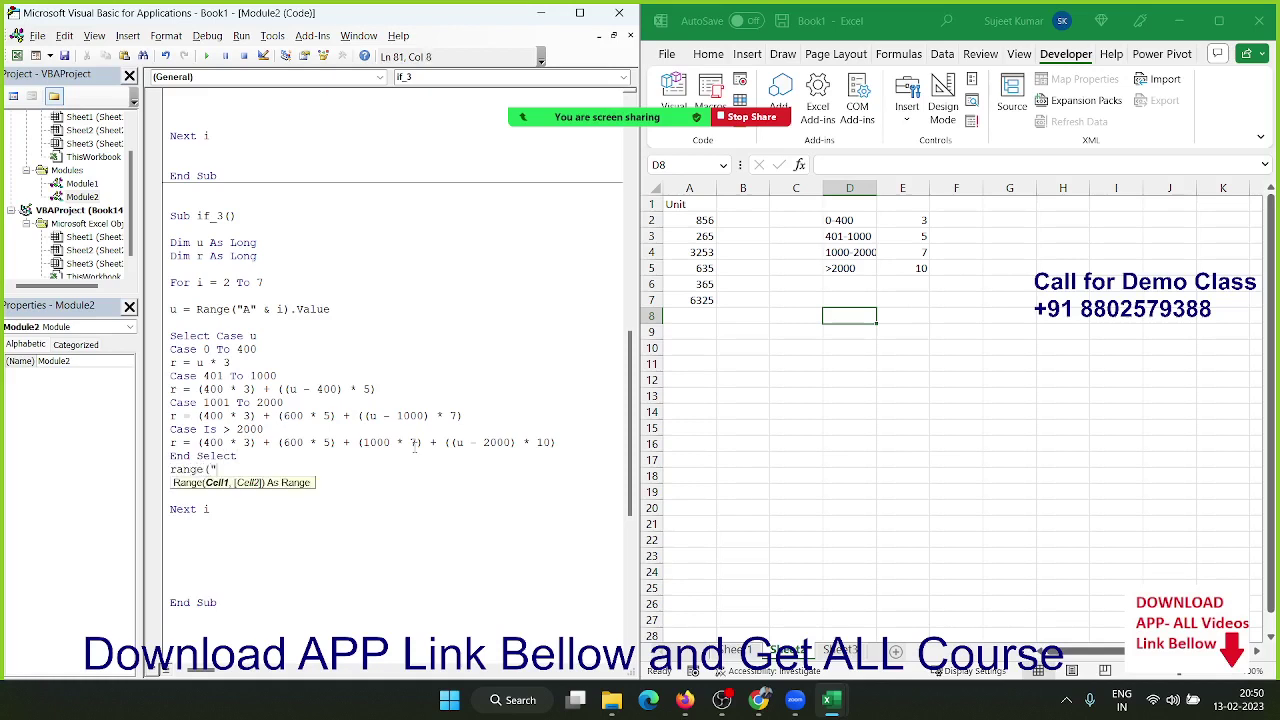
type("B\" & i")
type(").Value")
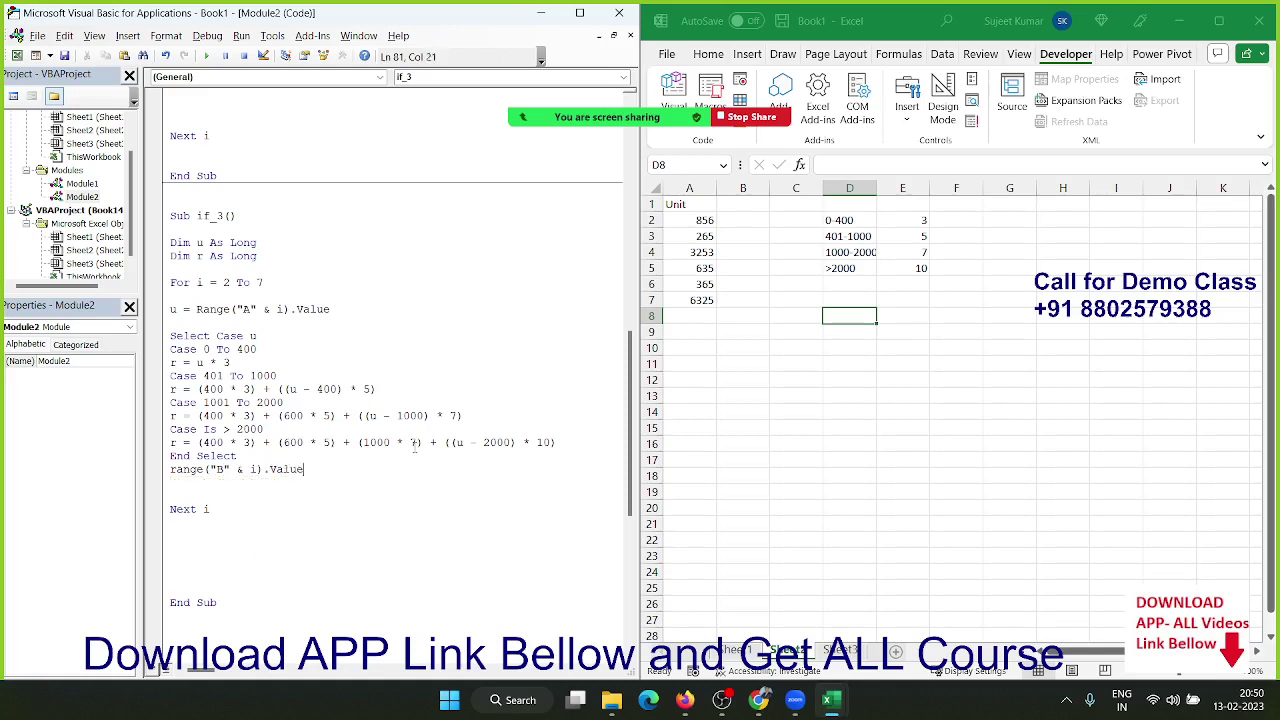
type(" = r")
key("Up")
Step: Run the if_3 macro to fill column B, select all the module code, and switch to the browser
left_click(290, 284)
left_click(207, 57)
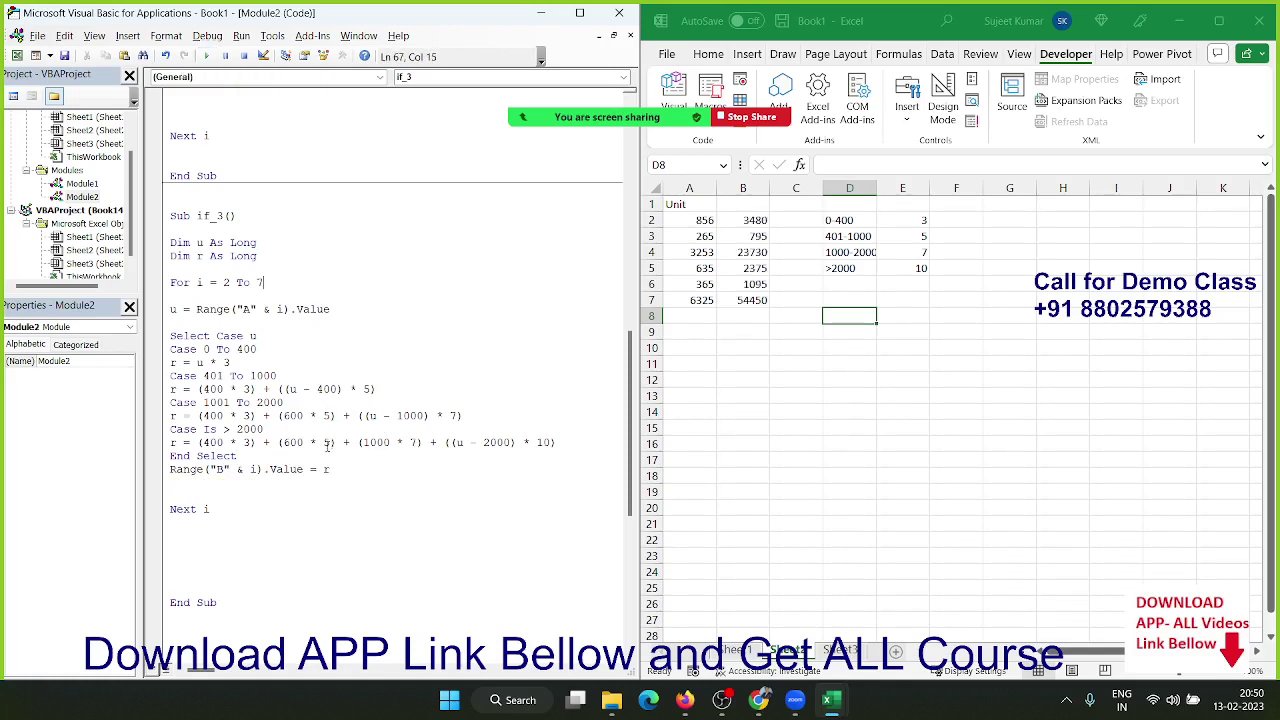
scroll(326, 448, "up", 15)
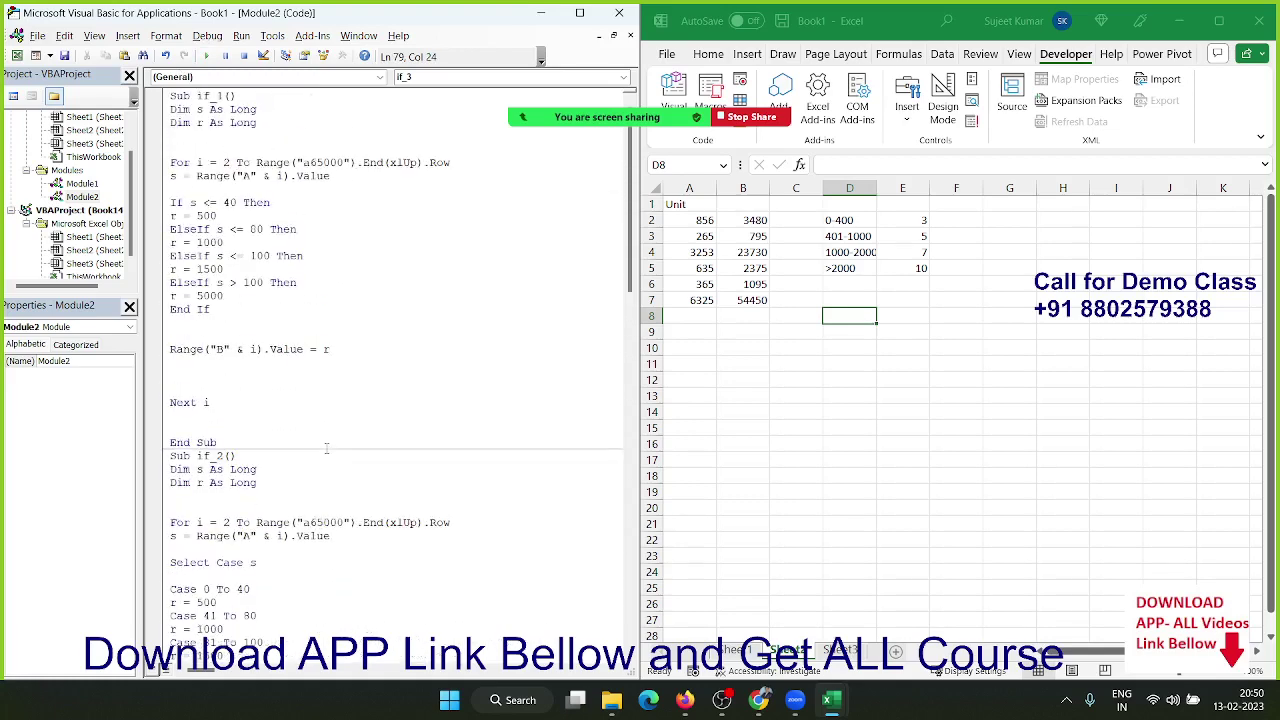
key("ctrl+a")
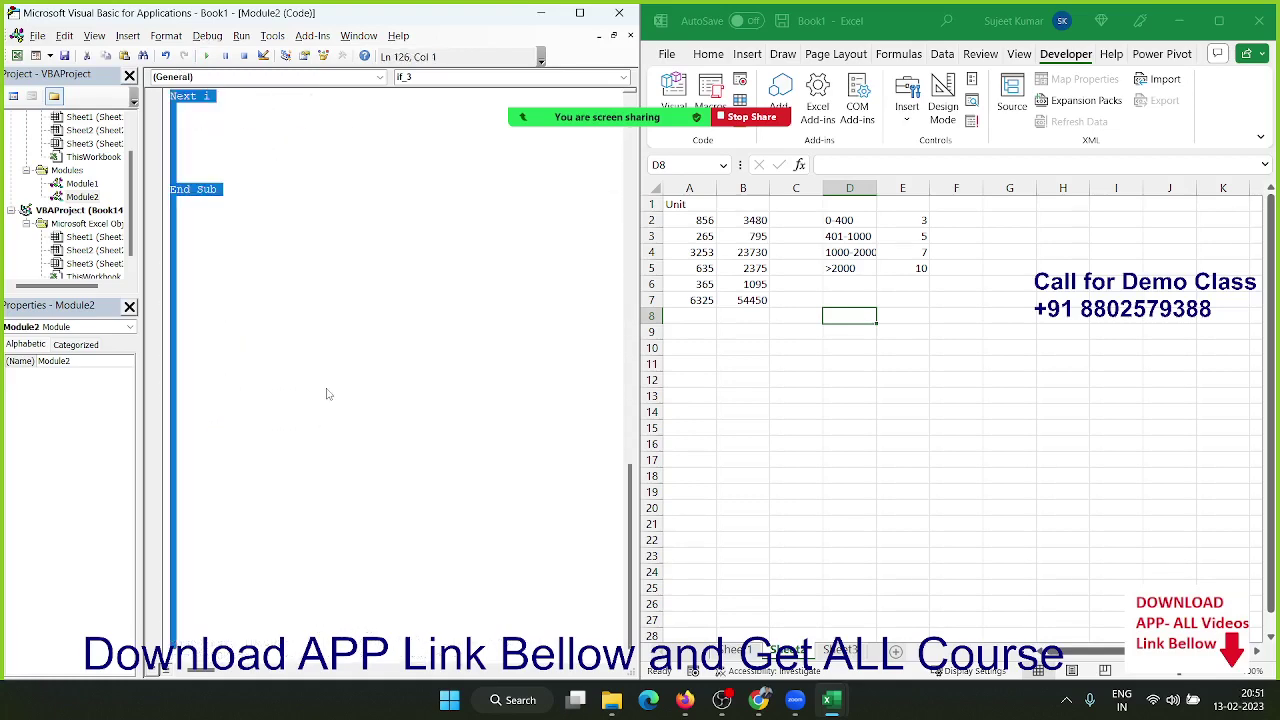
left_click(693, 700)
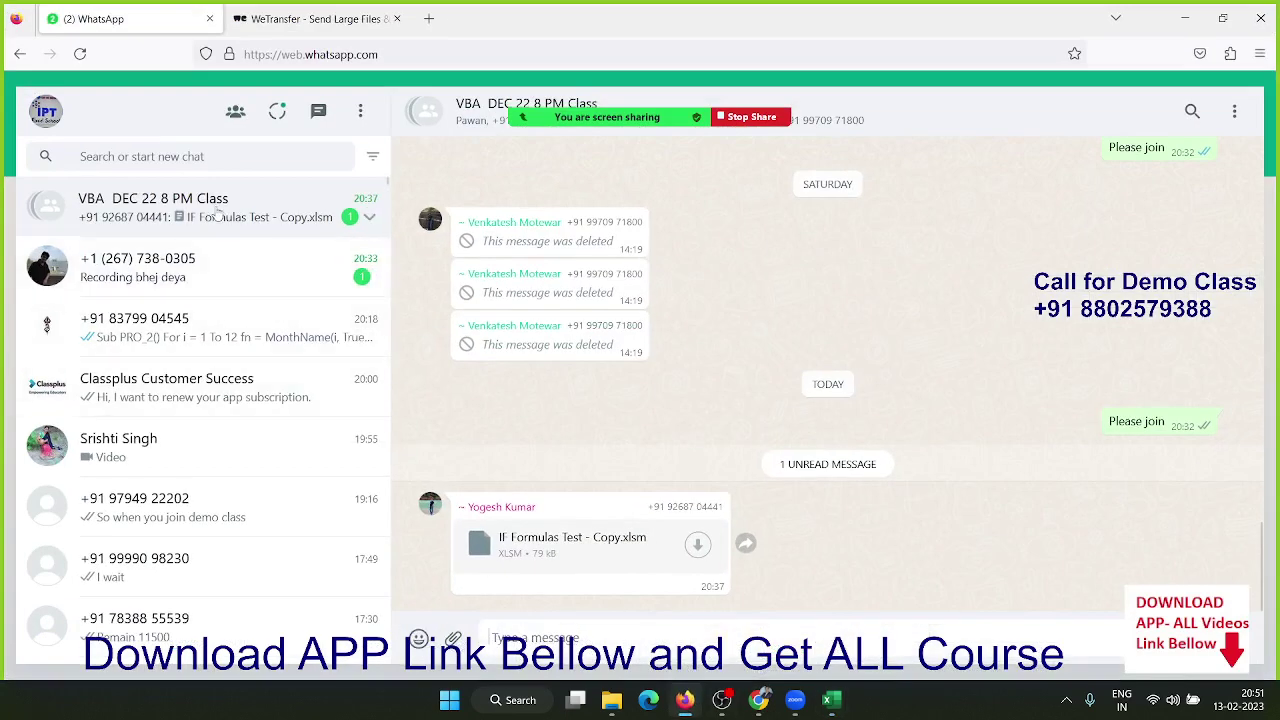
Step: Paste the macro code into the VBA DEC 22 8 PM Class chat and send it
left_click(234, 276)
left_click(234, 214)
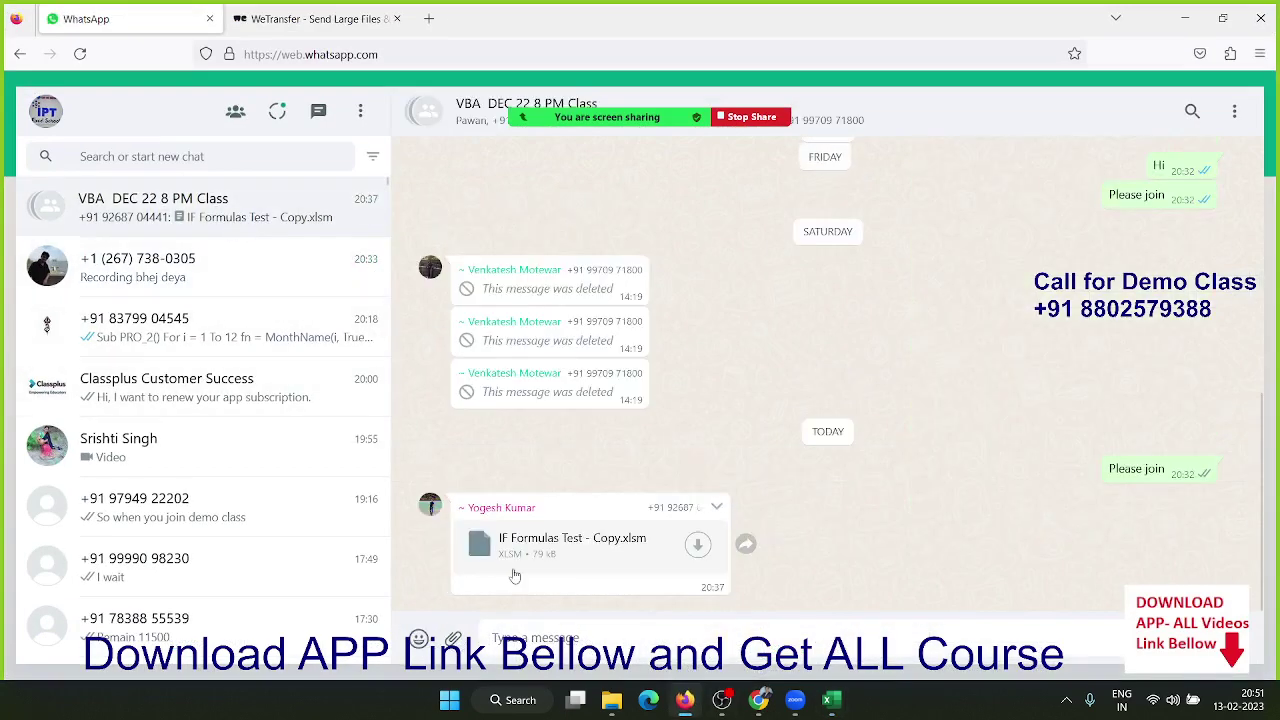
key("ctrl+v")
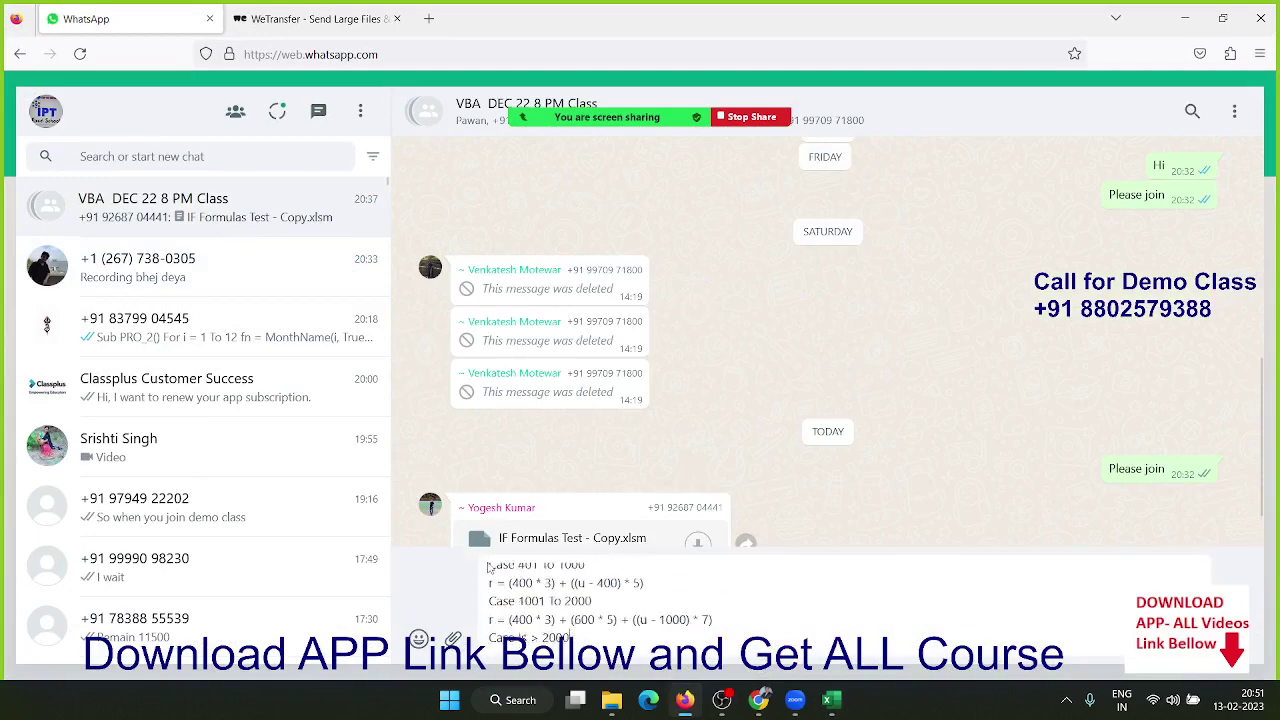
key("Return")
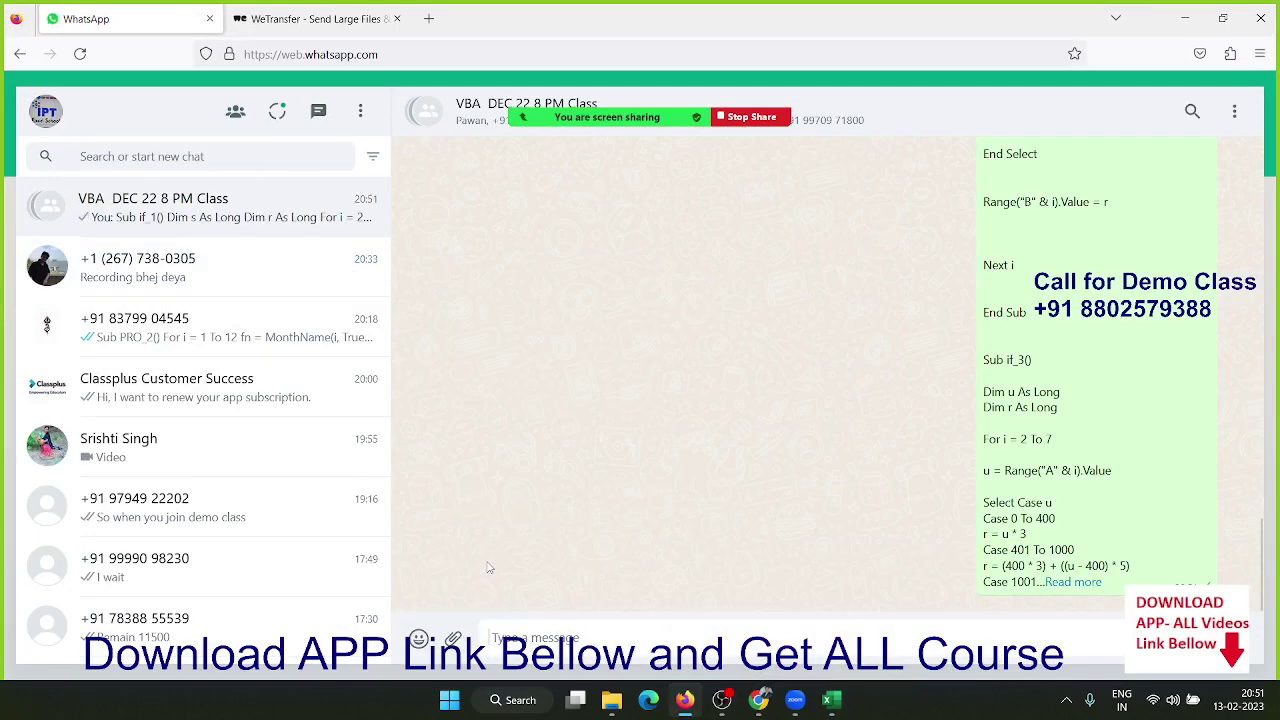
key("alt+Tab")
key("alt+Tab")
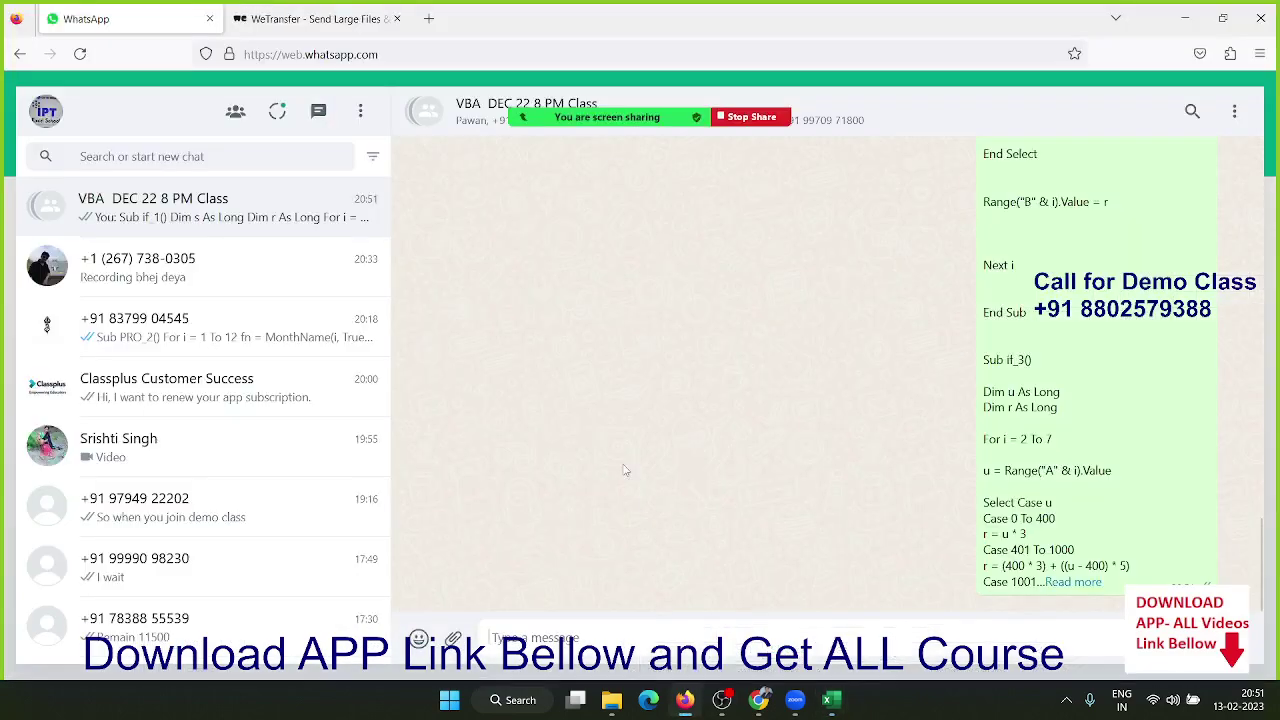